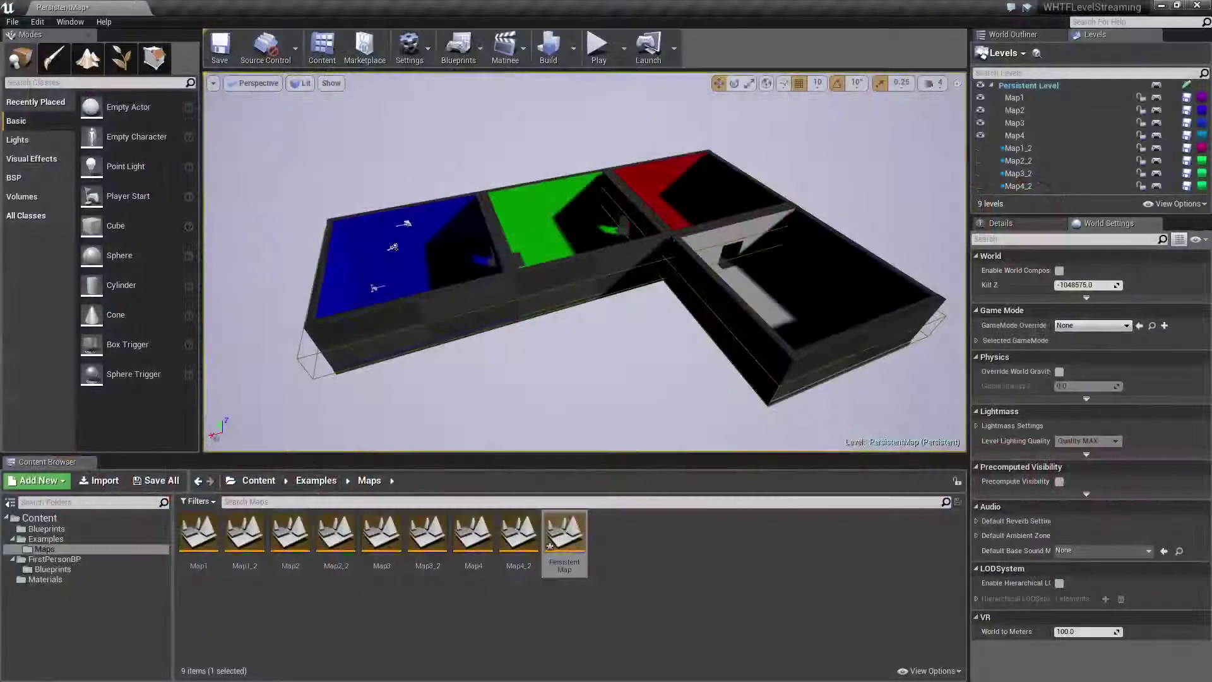
- Play the level, walk through the blue, green, red and white rooms and back into the red one, and stop playing
click(595, 43)
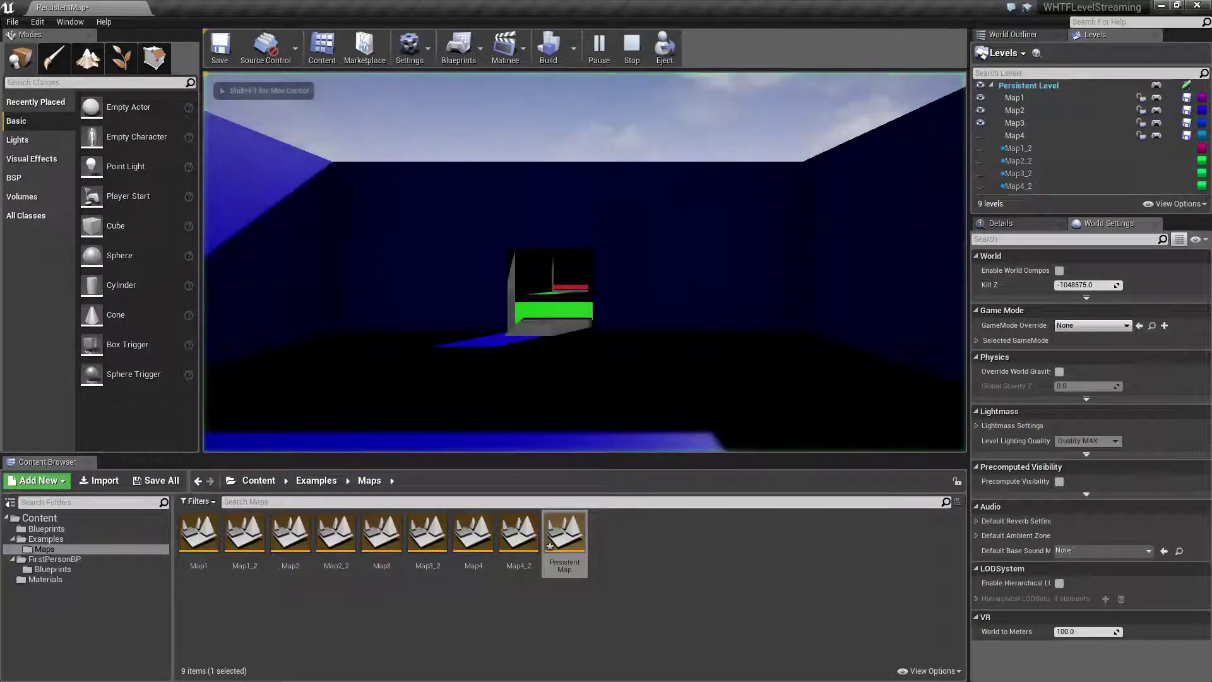
key(w)
key(w)
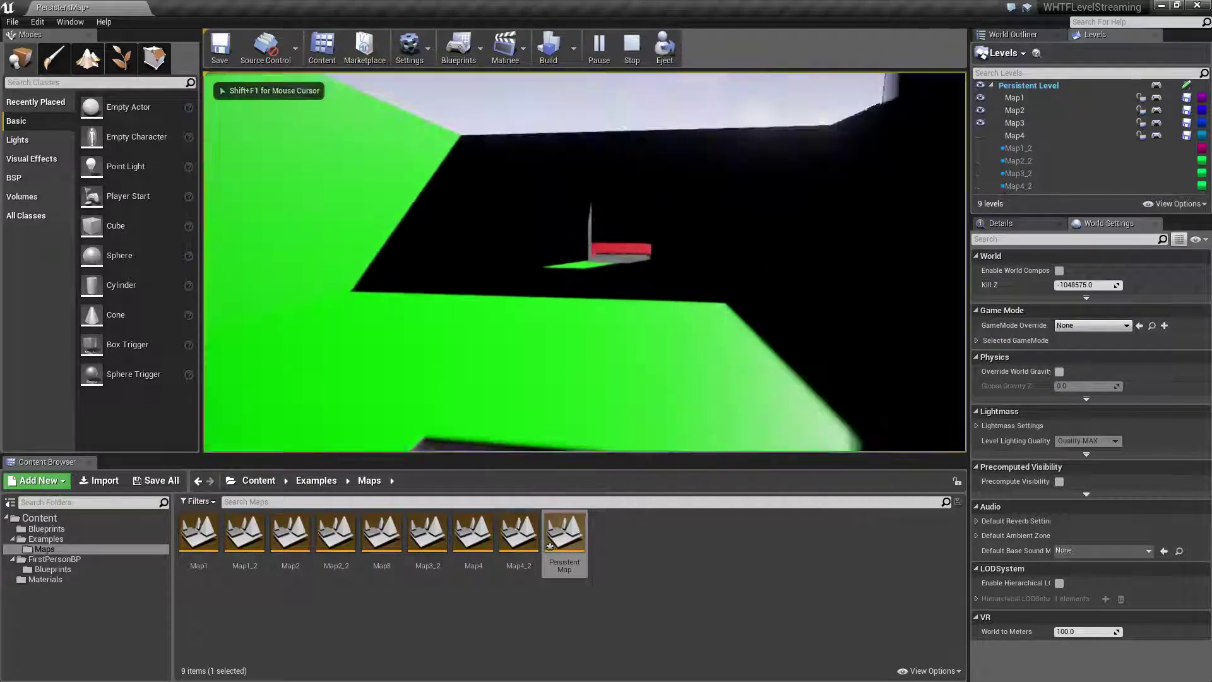
key(w)
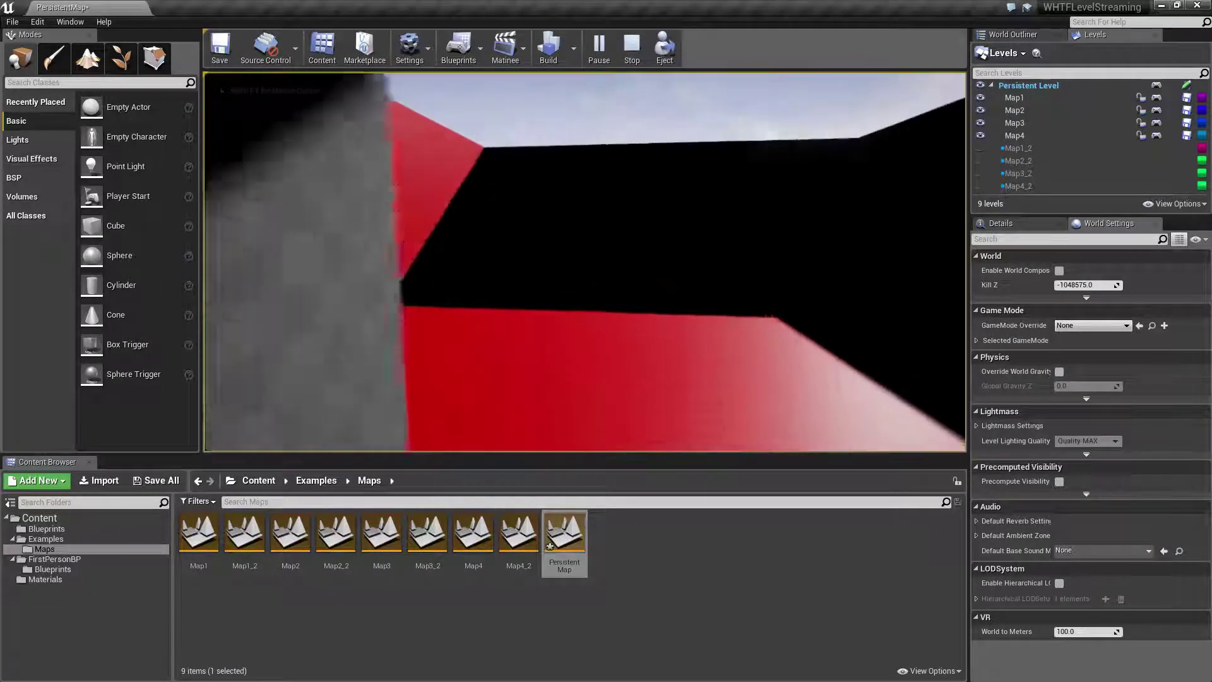
key(w)
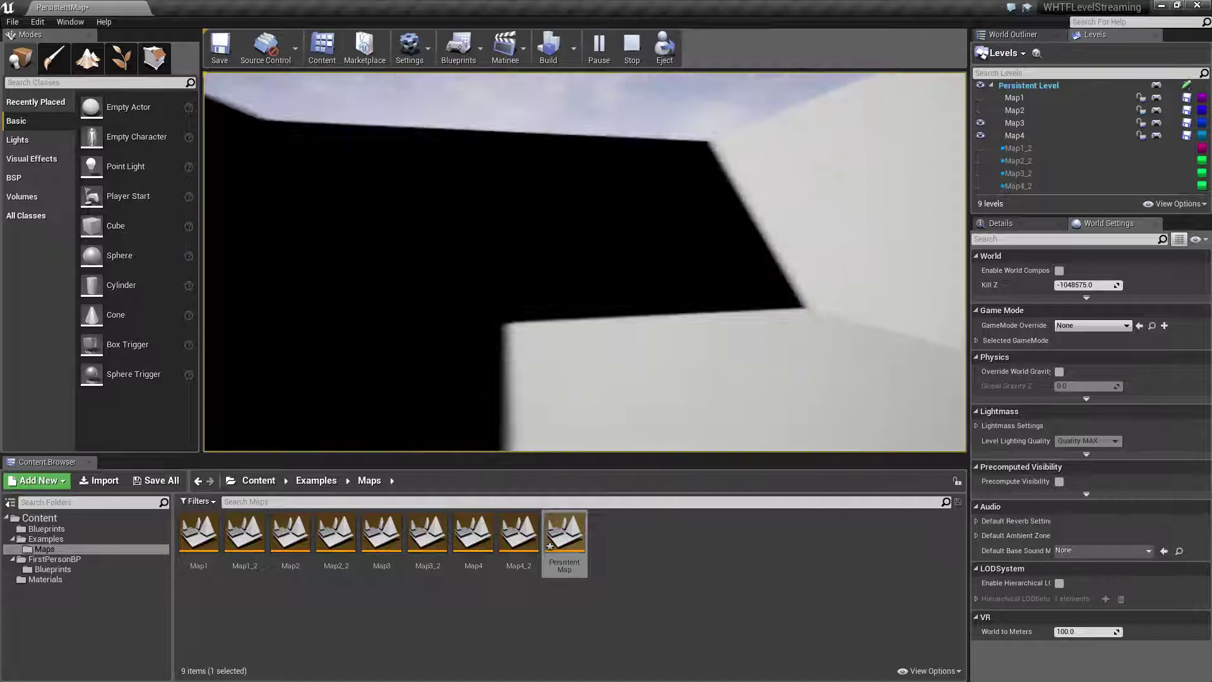
key(w)
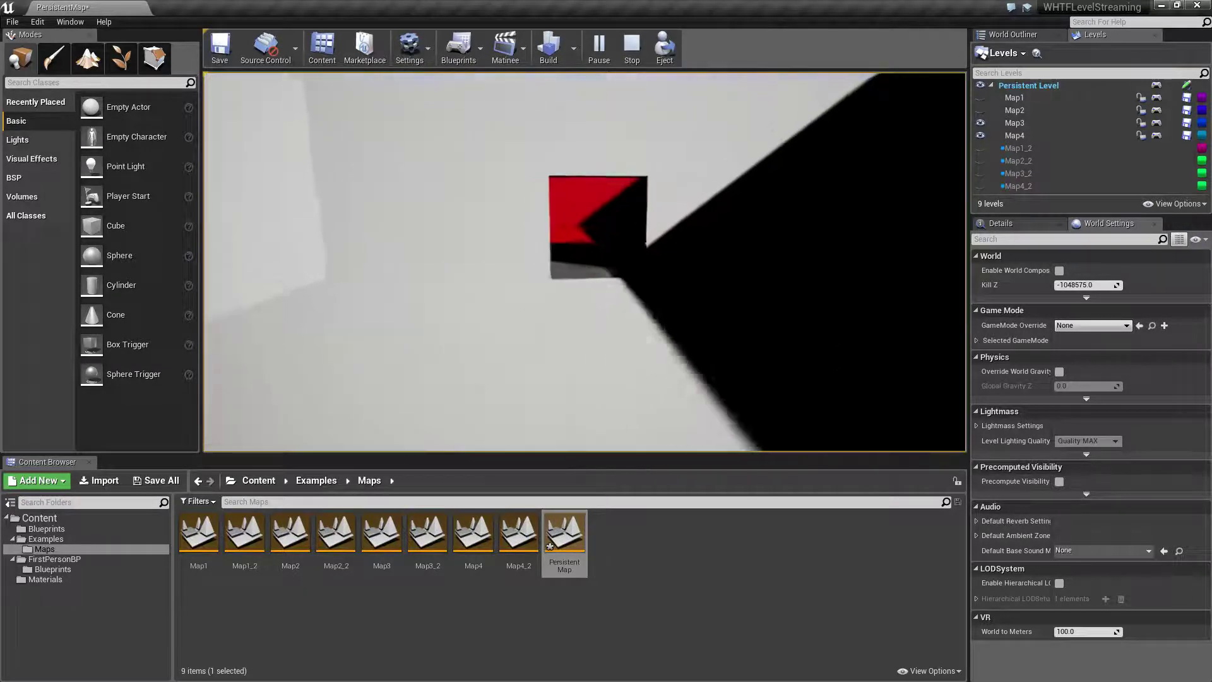
key(s)
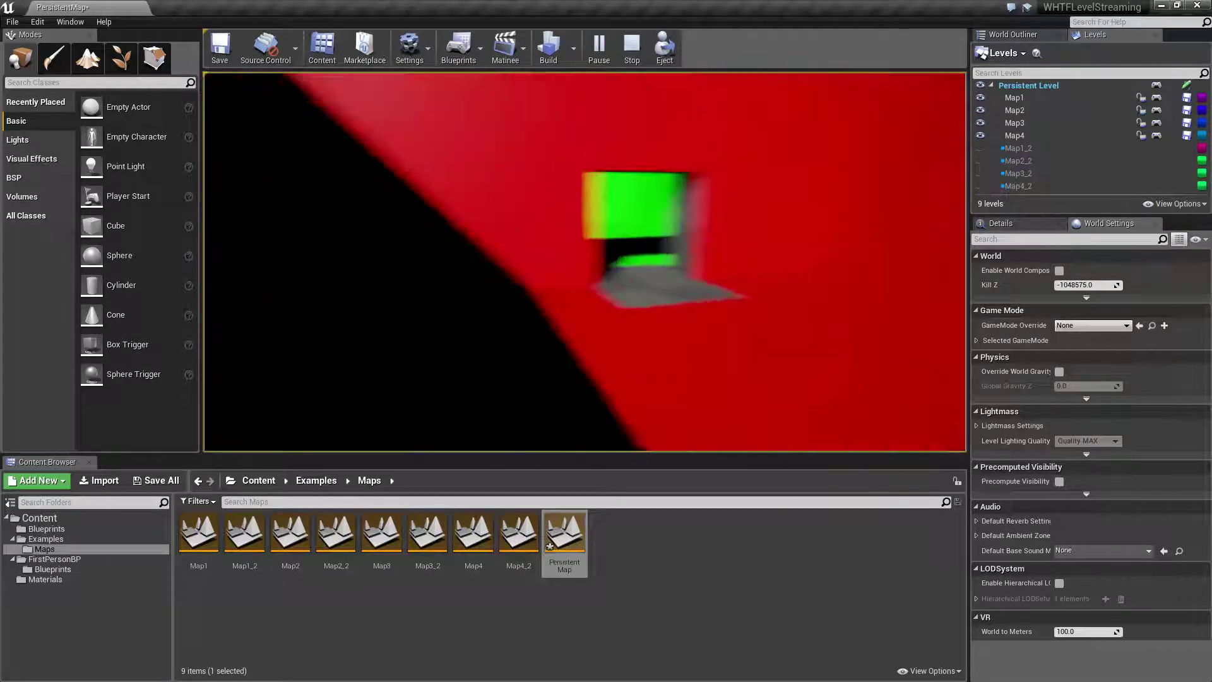
key(Escape)
right_drag(571, 205, 322, 137)
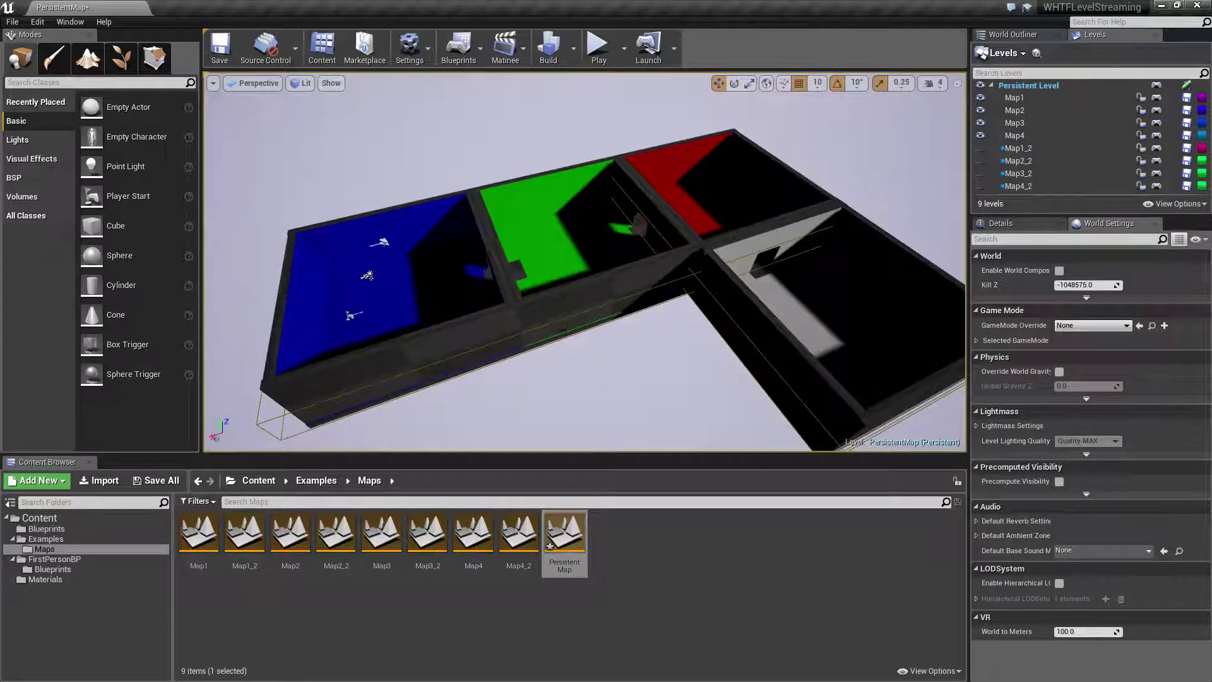
- Hide the Map4, Map3 and Map2 sublevels and toggle Map1's visibility off and back on
click(1021, 85)
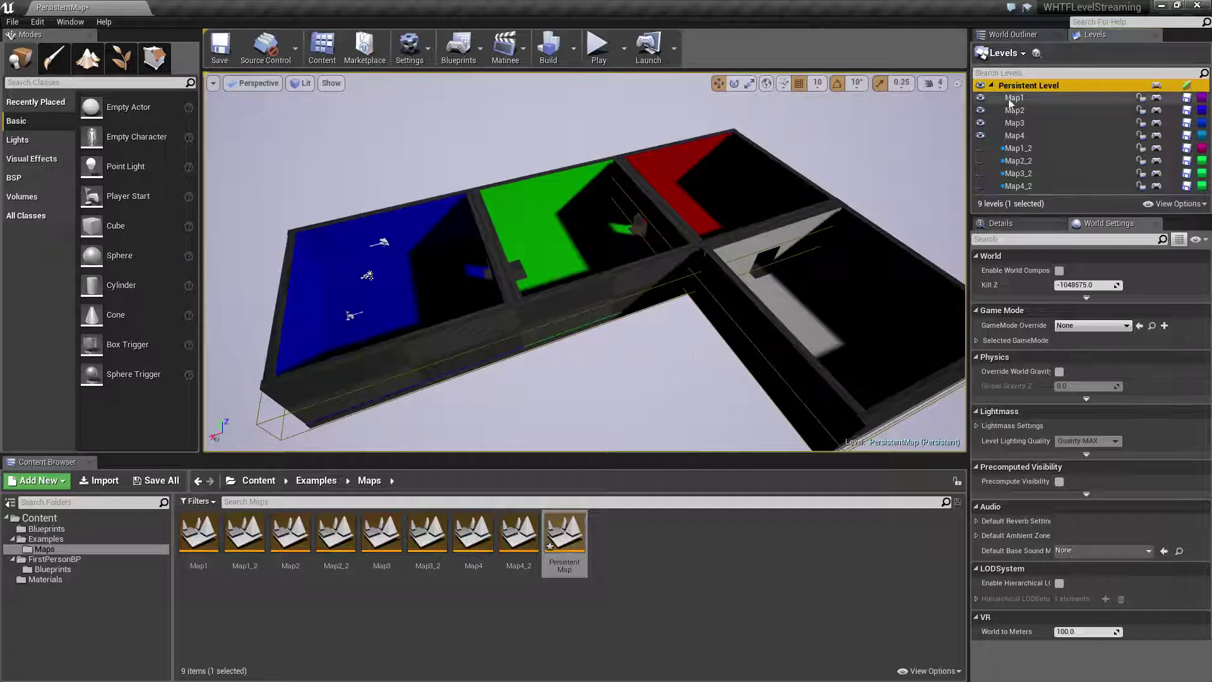
click(980, 134)
click(980, 123)
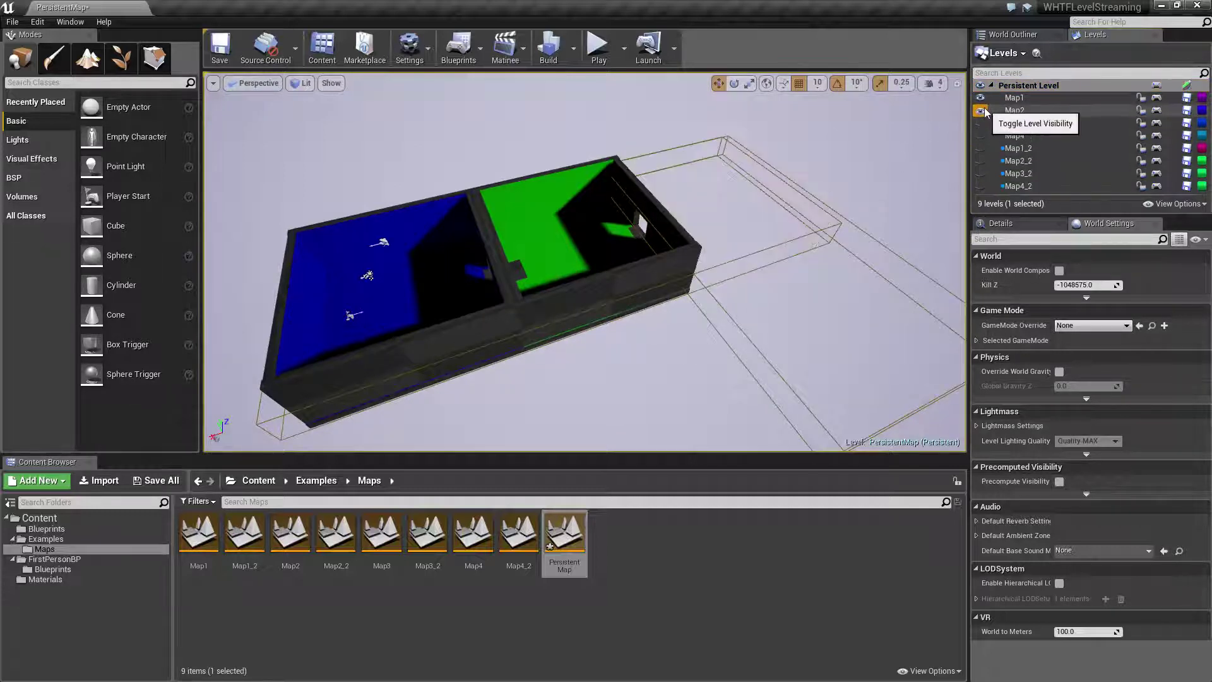
click(981, 110)
click(980, 97)
click(980, 97)
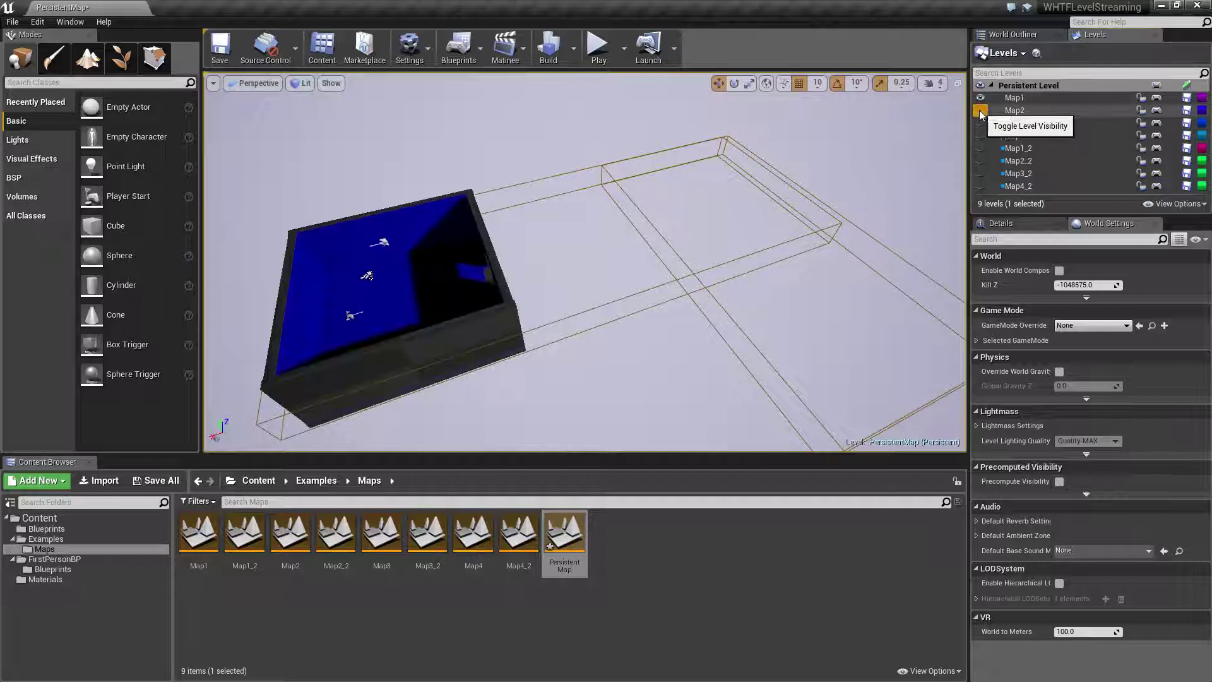
- Show Map2, Map3 and Map4 one by one and hide all four sublevels in reverse order
click(980, 110)
click(980, 123)
click(980, 135)
click(980, 135)
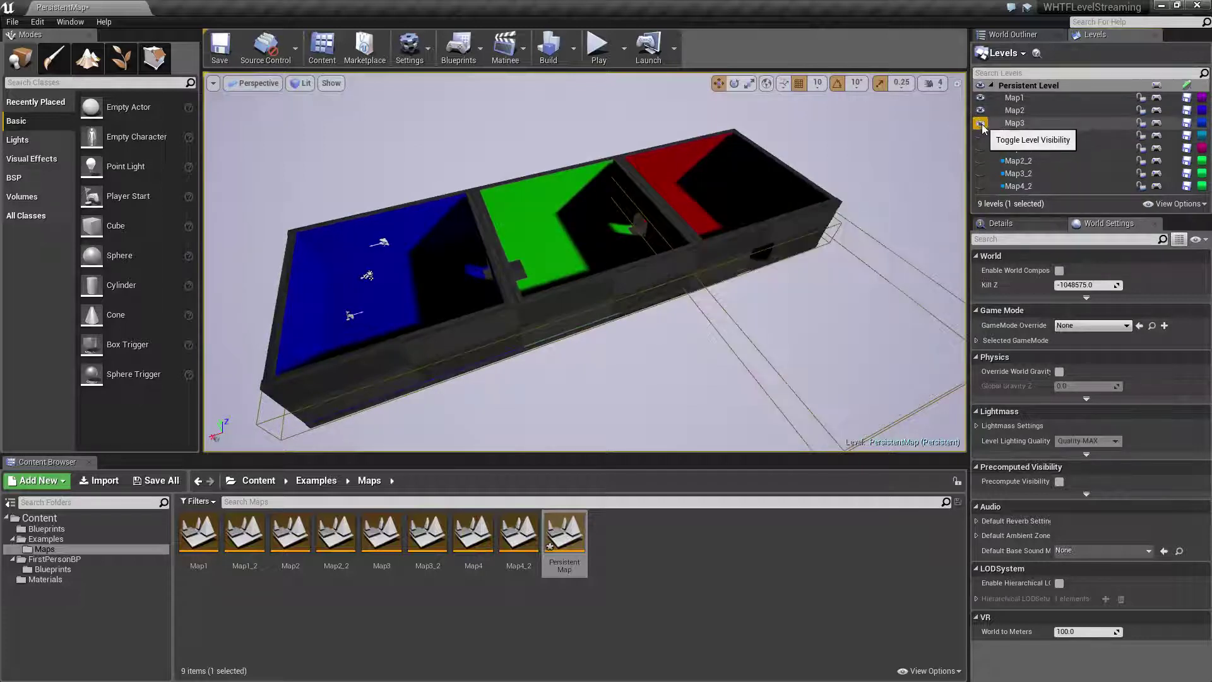
click(981, 123)
click(980, 110)
click(980, 98)
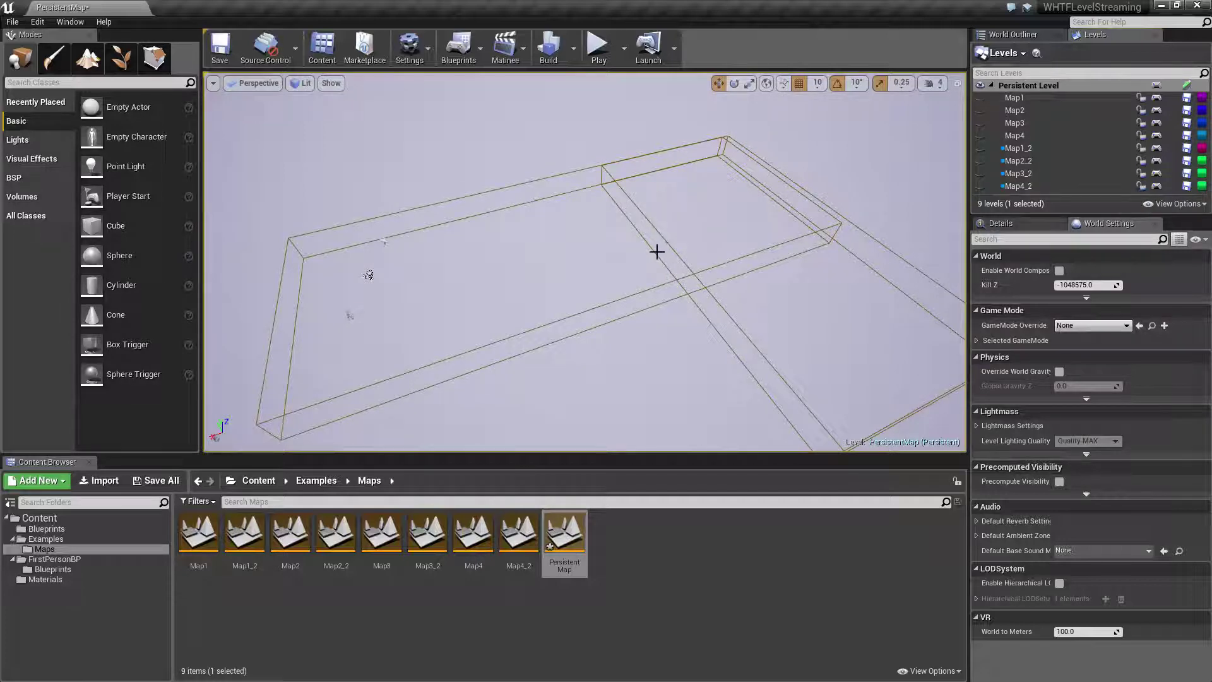
- Select the long wireframe volume spanning the area of the blue, green and red rooms
right_drag(656, 251, 624, 246)
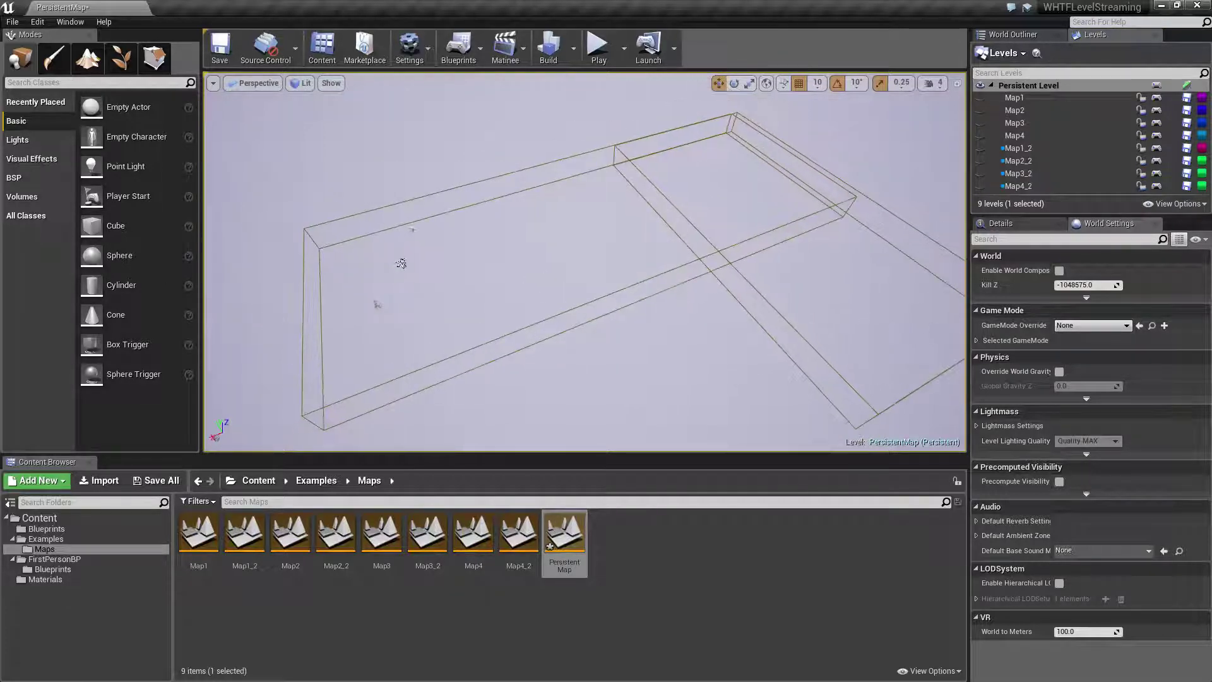
middle_drag(401, 263, 388, 265)
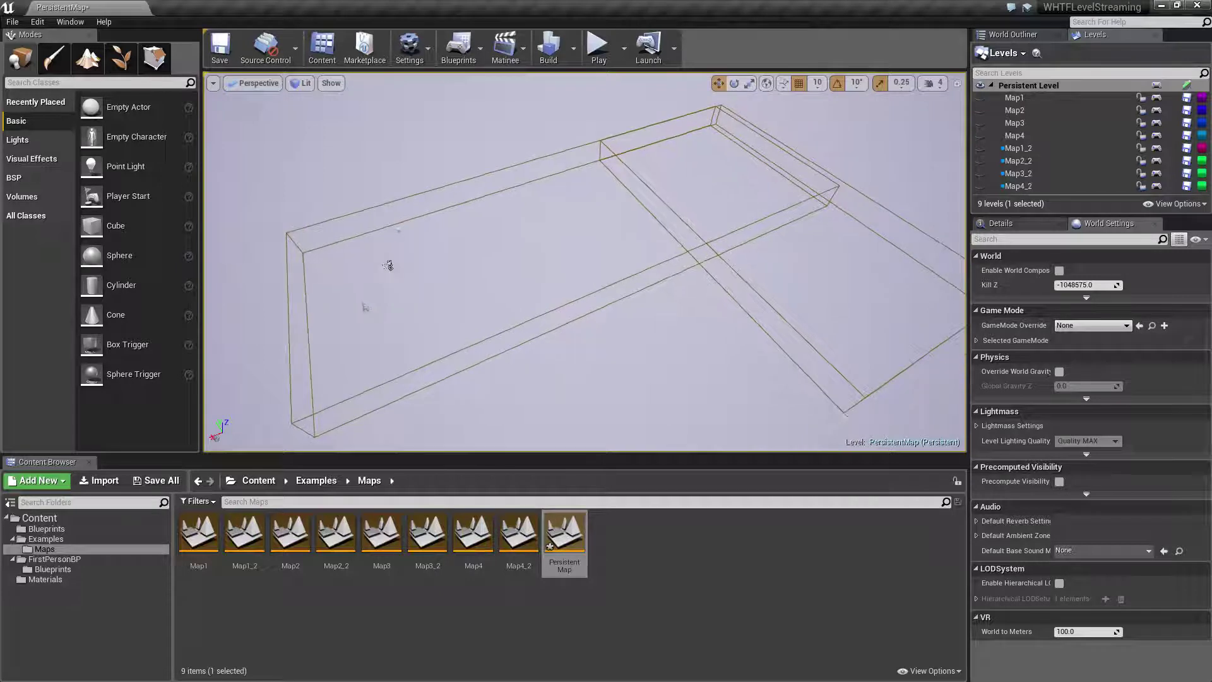
click(629, 277)
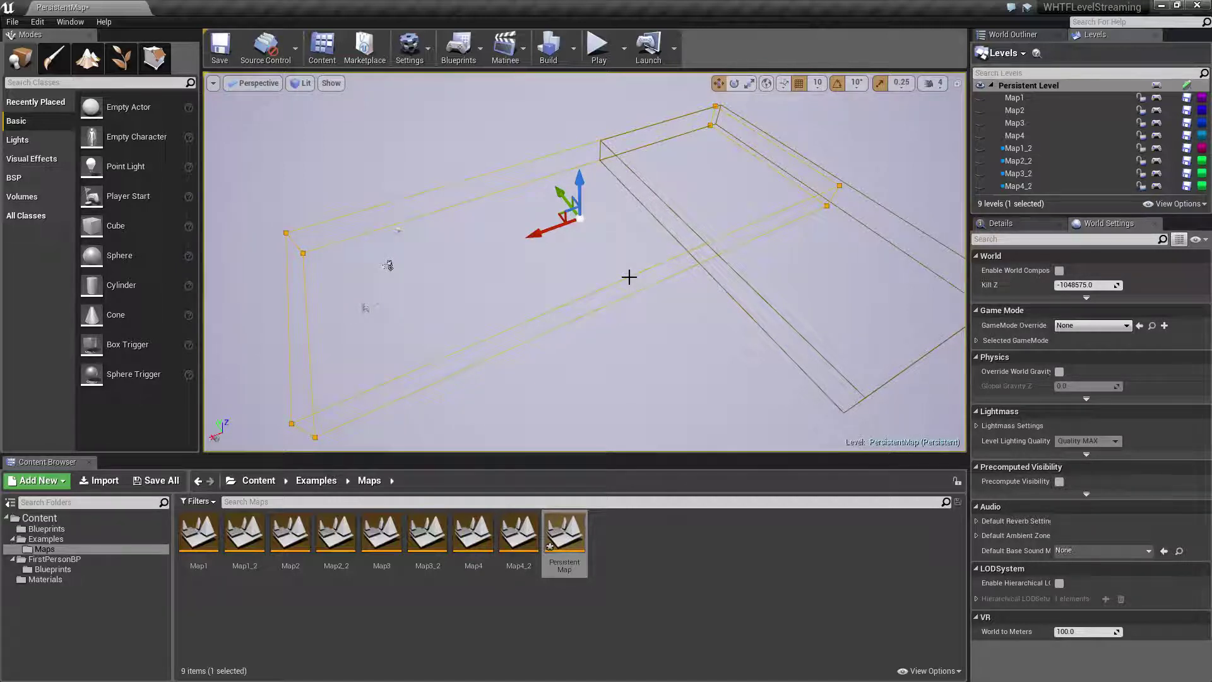
- Make the Map1, Map2, Map3 and Map4 sublevels visible in the viewport
click(980, 97)
click(980, 110)
click(980, 123)
click(980, 134)
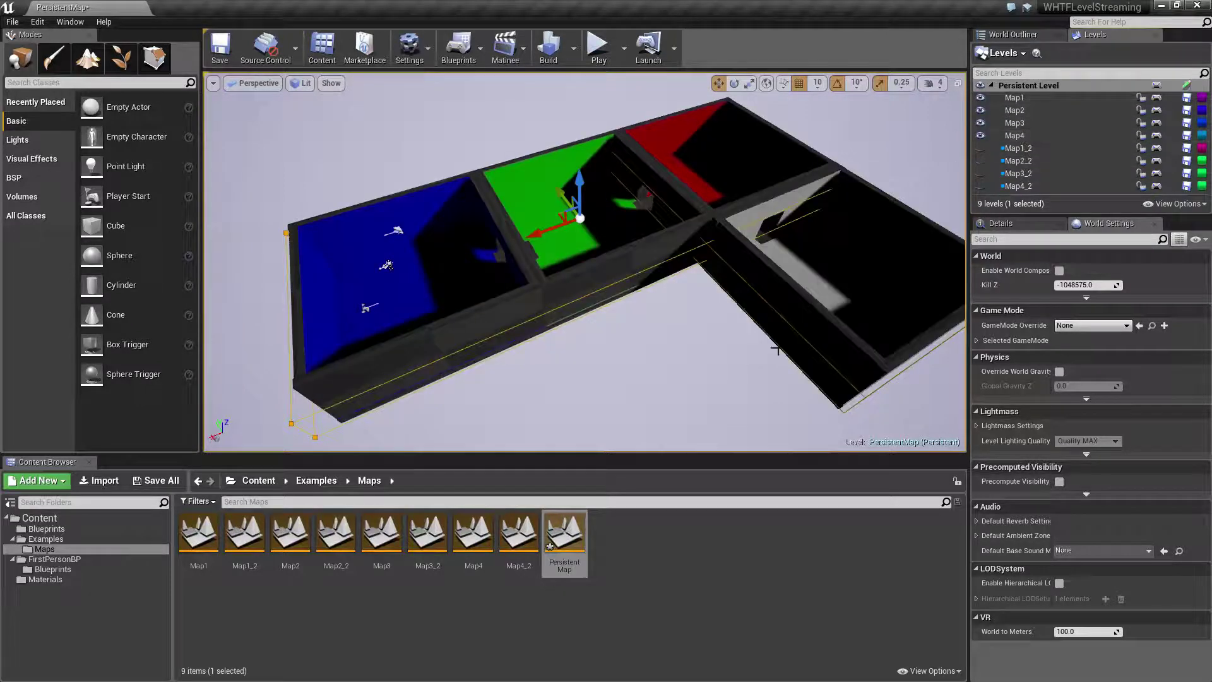
- Select geometry in the blue, green, red and white rooms in turn to point out each sublevel's room
drag(682, 346, 625, 290)
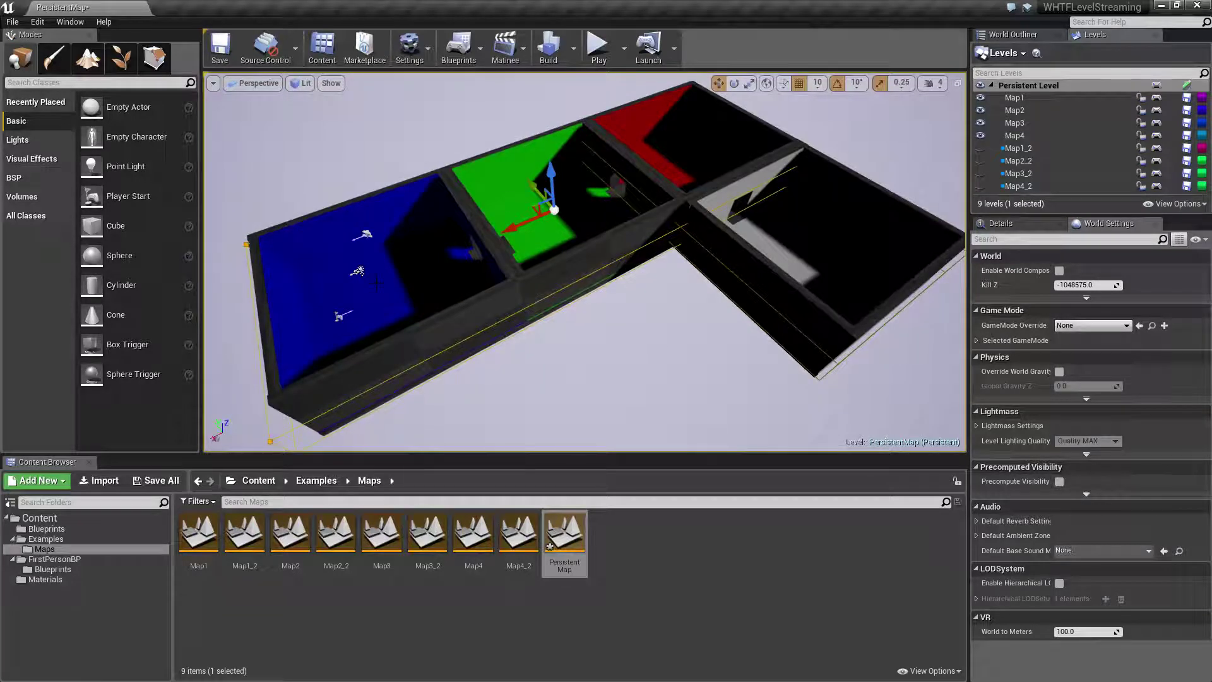
click(379, 284)
click(568, 208)
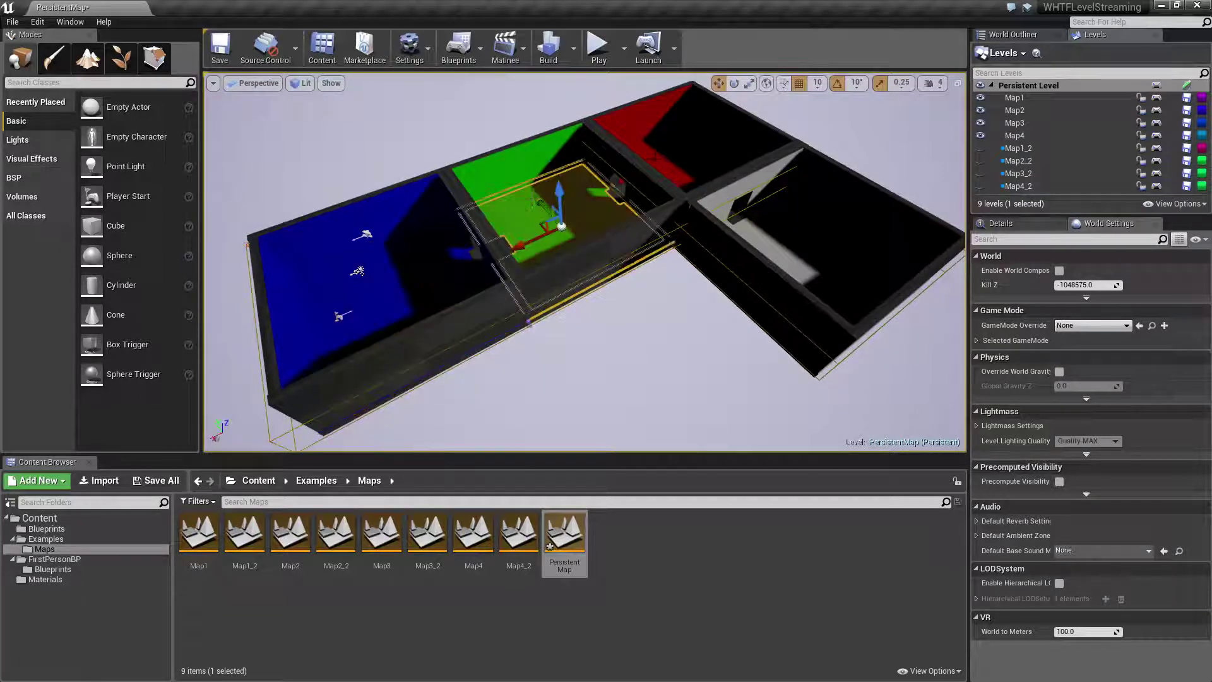
click(688, 166)
click(798, 264)
click(641, 372)
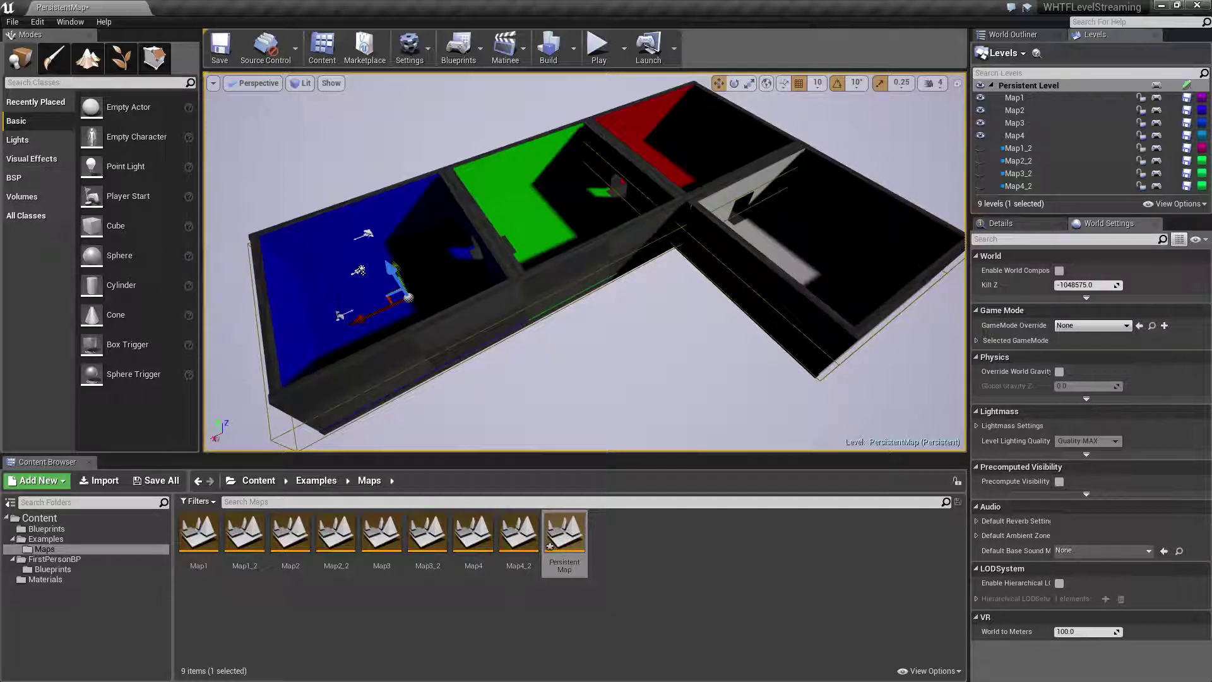
- Play the level briefly in the blue room and stop the session to return to the editor
click(598, 47)
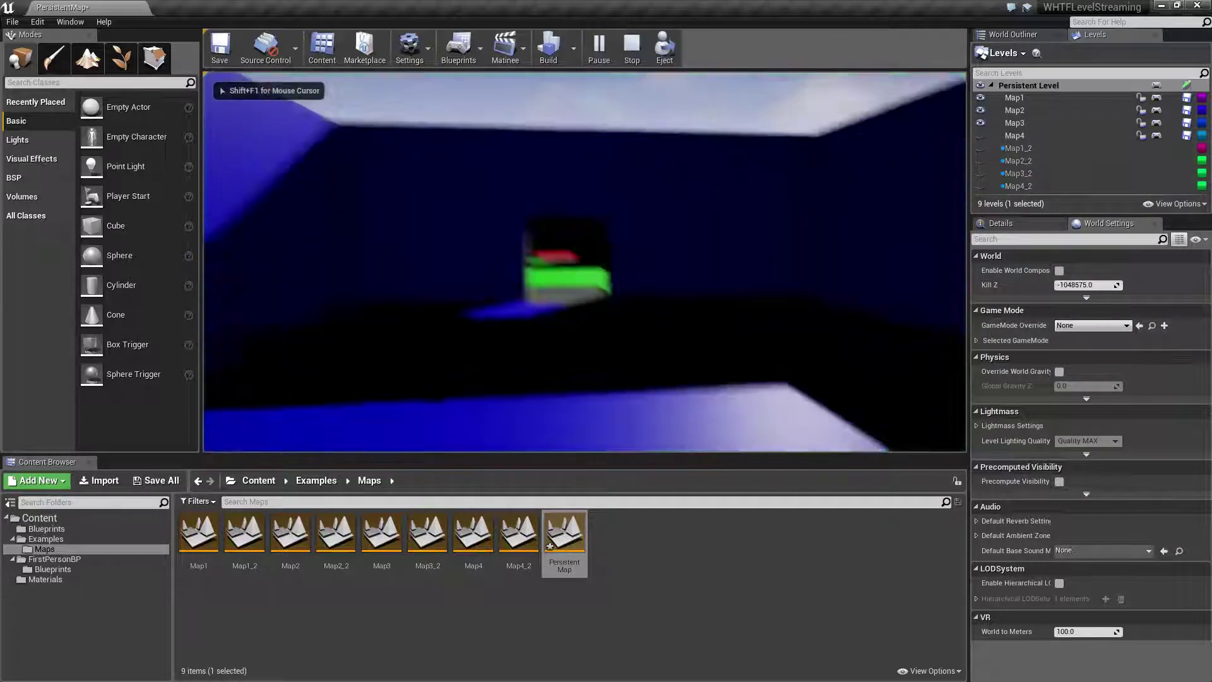
key(Escape)
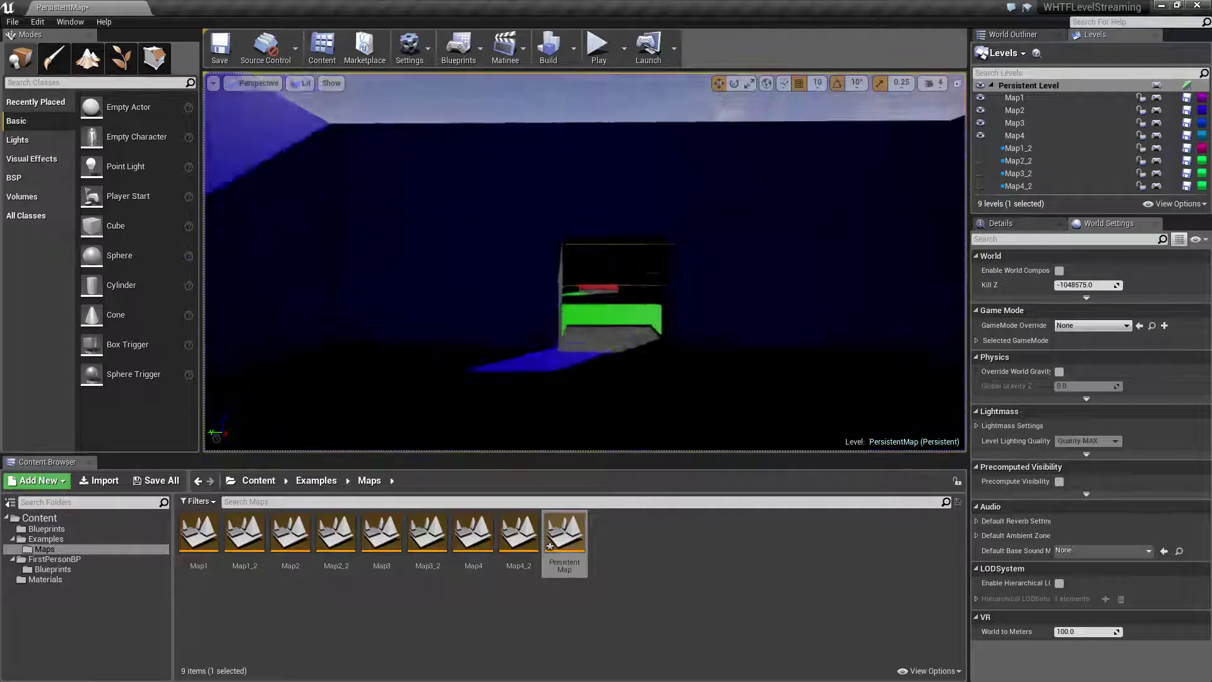
mouse_move(584, 262)
right_down()
mouse_move(599, 231)
mouse_move(583, 264)
right_up()
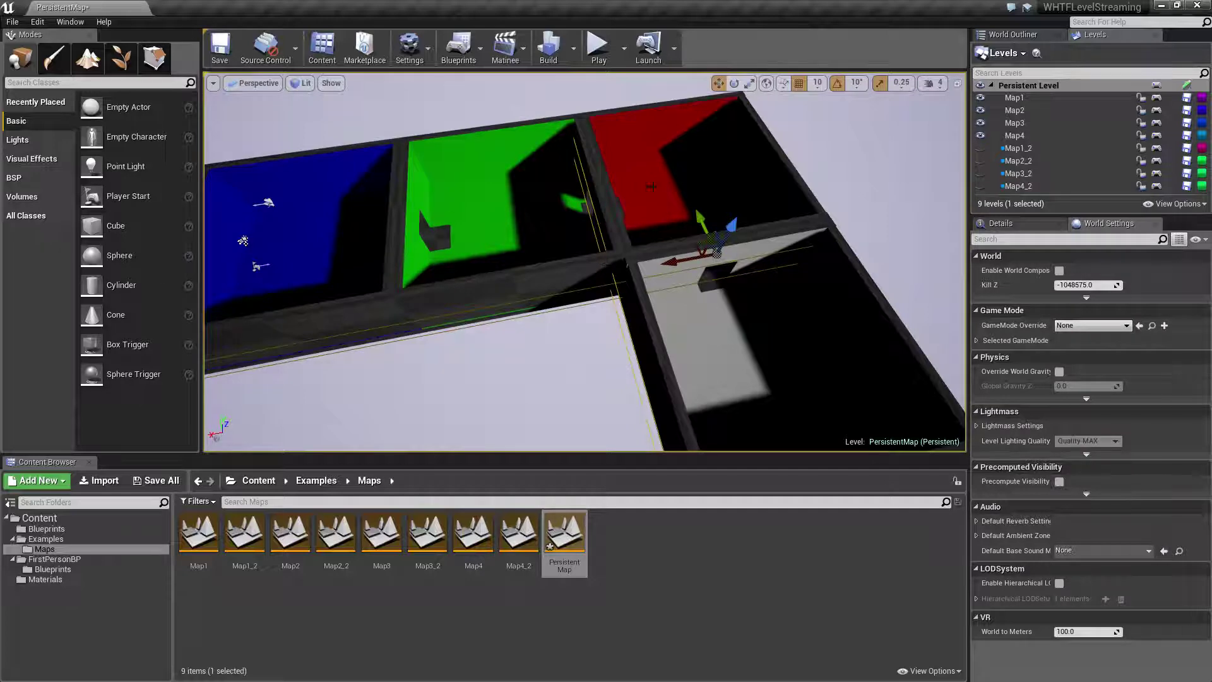
- Select the long volume around the blue, green and red rooms and hide the Map1, Map2 and Map3 sublevels
mouse_move(605, 337)
mouse_down()
mouse_move(587, 329)
mouse_move(604, 336)
mouse_up()
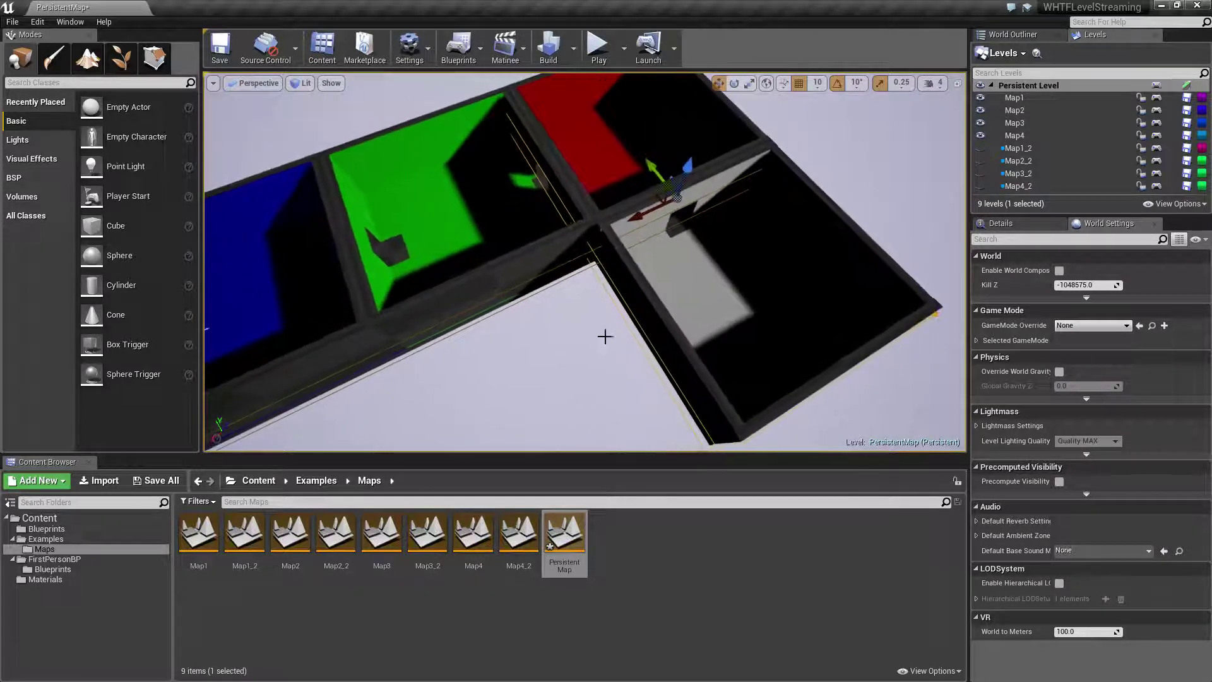
drag(676, 196, 456, 209)
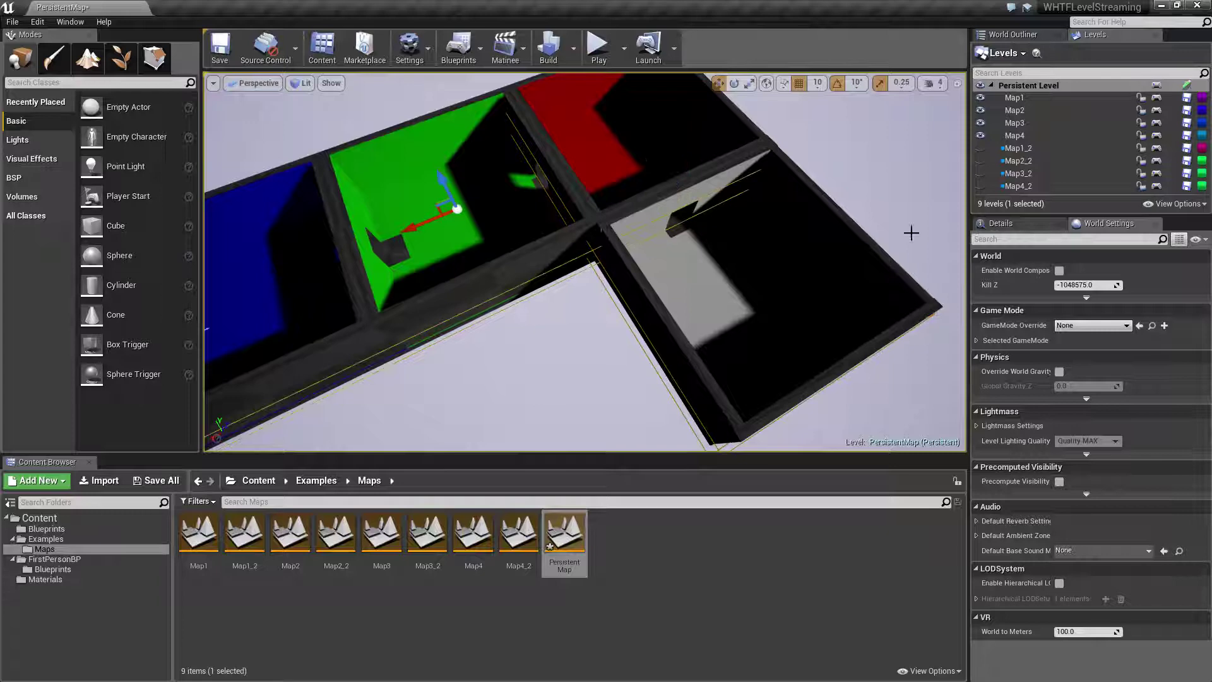
click(980, 97)
click(980, 110)
click(980, 123)
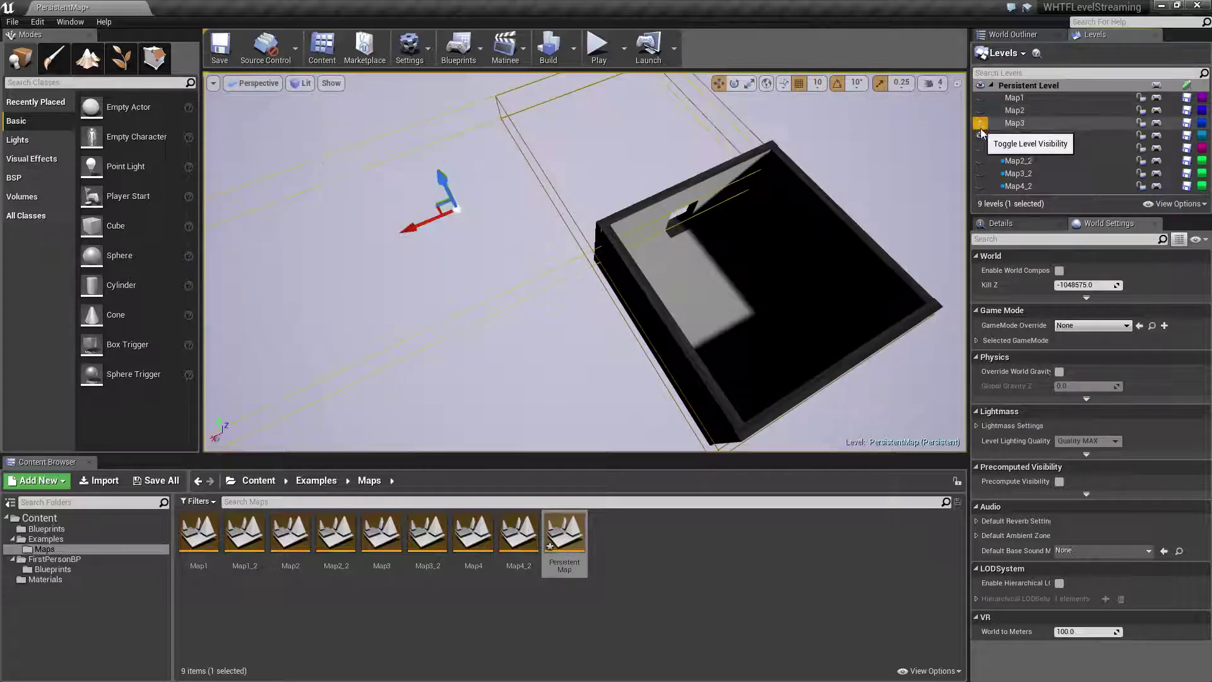
- Examine the wireframe volumes around the white room and select the one spanning the red and white rooms
drag(677, 285, 650, 258)
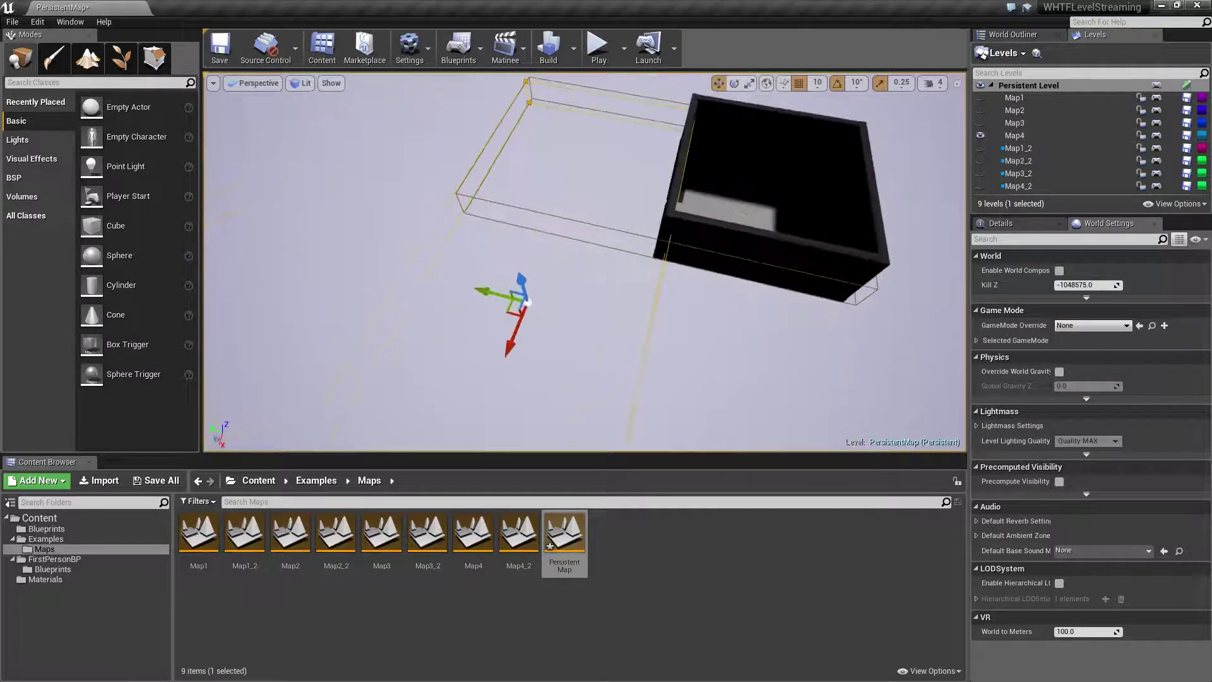
drag(573, 244, 648, 377)
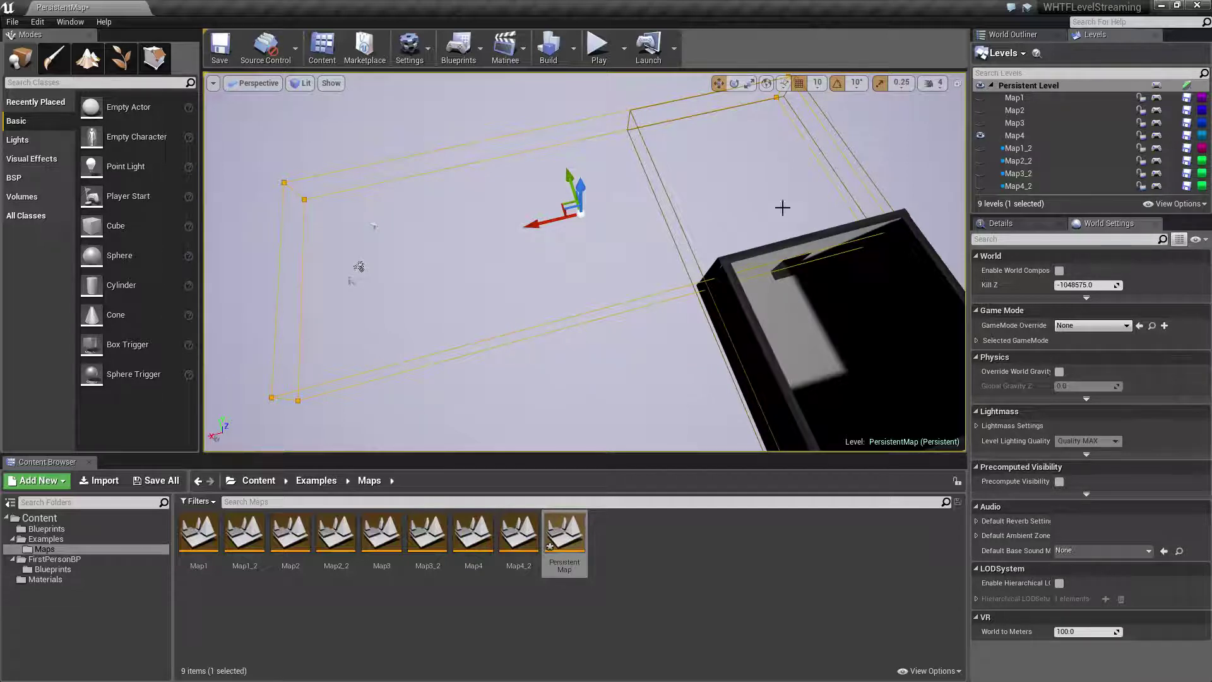
drag(805, 254, 720, 252)
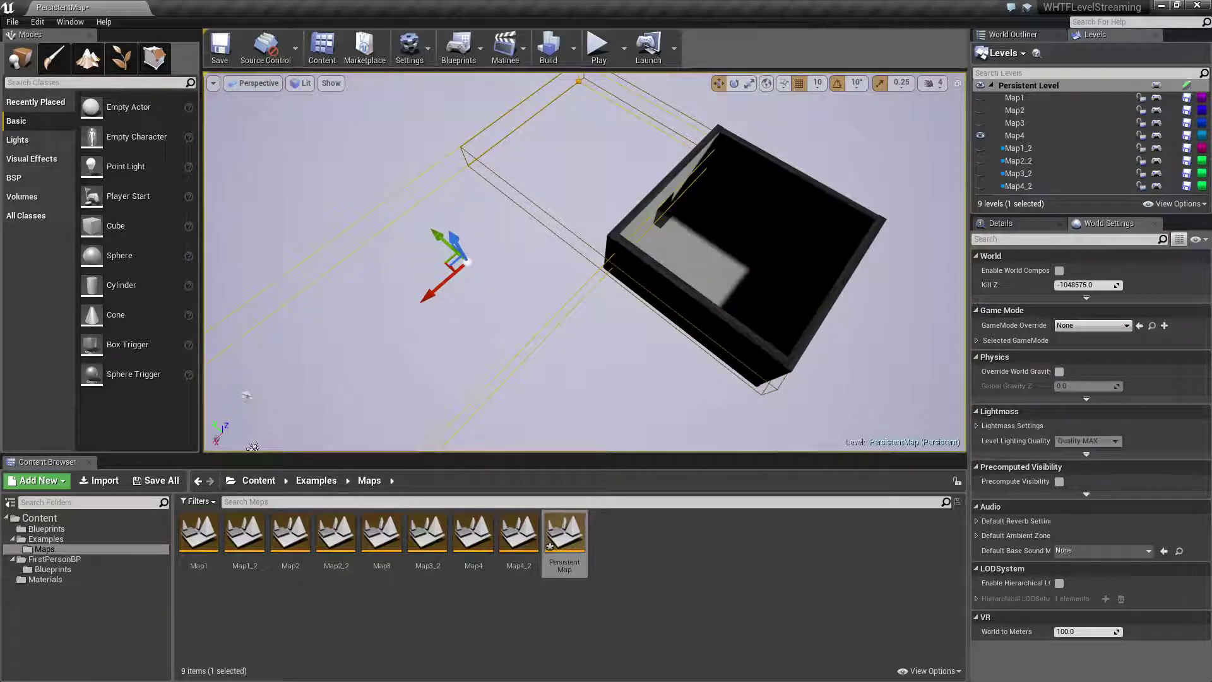
click(586, 244)
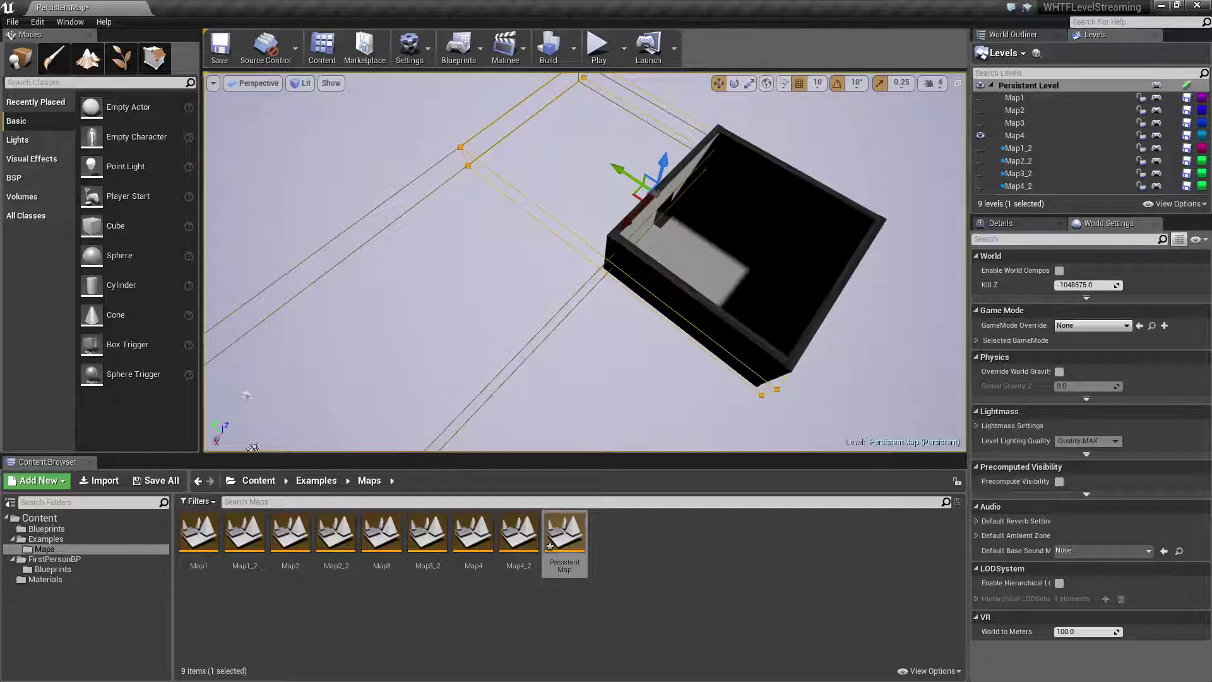
- Show the Map3 sublevel's red room and examine it next to the white room
click(981, 123)
right_drag(505, 266, 412, 255)
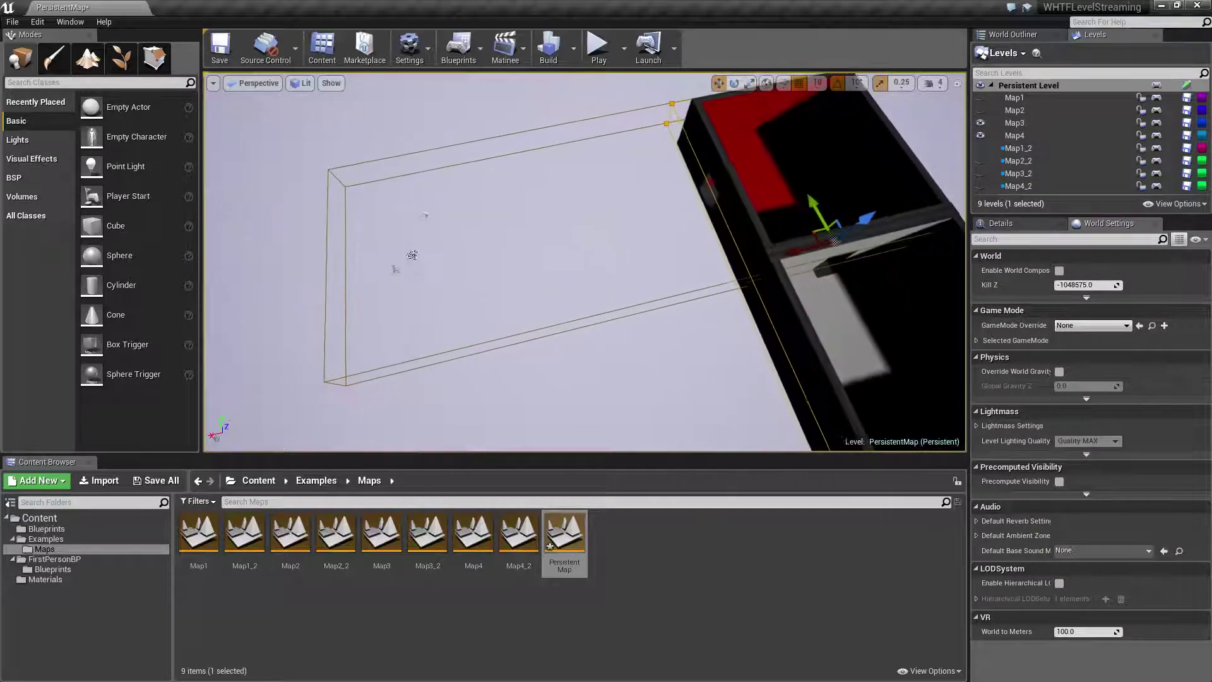
right_drag(654, 342, 649, 343)
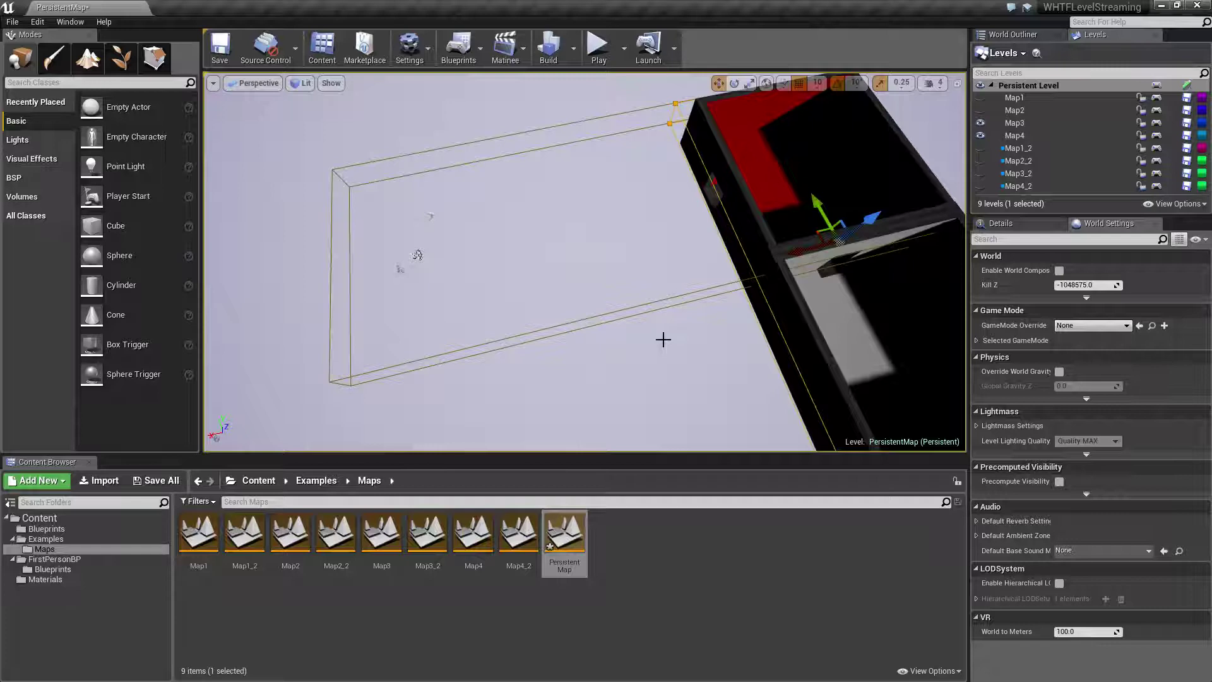
right_drag(663, 339, 720, 341)
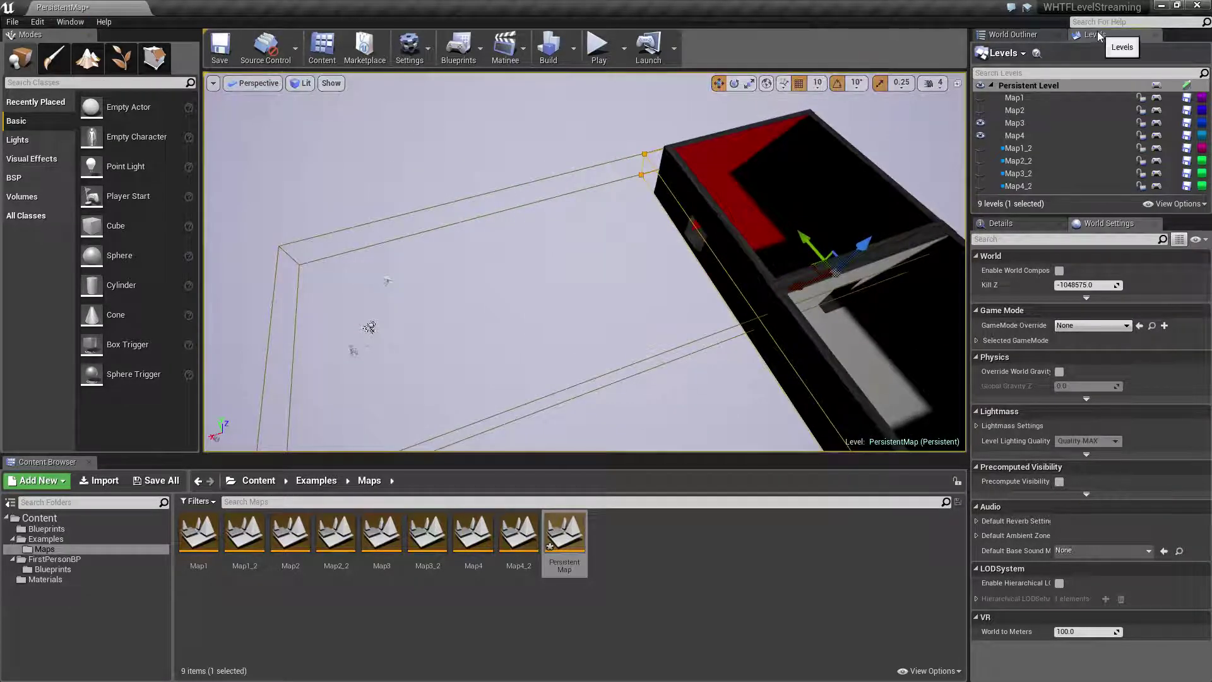
- Bring up the Levels panel, select the Persistent Level and make the Map1 and Map2 sublevels visible
click(70, 22)
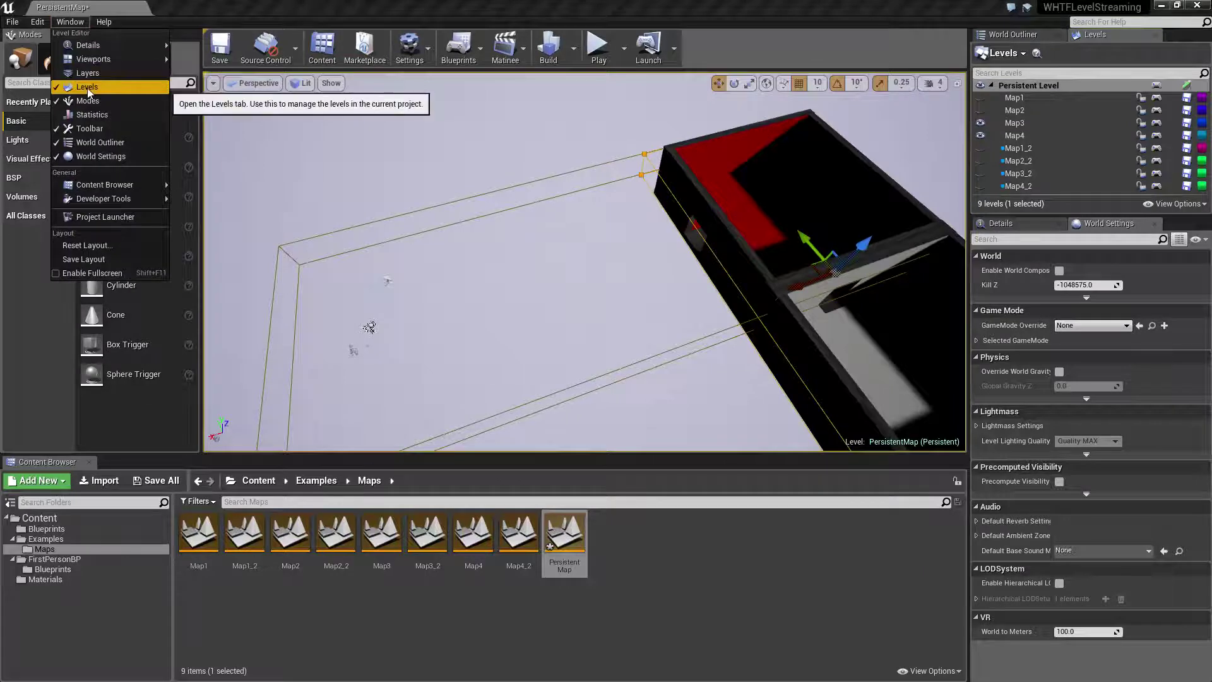
click(87, 86)
click(1039, 88)
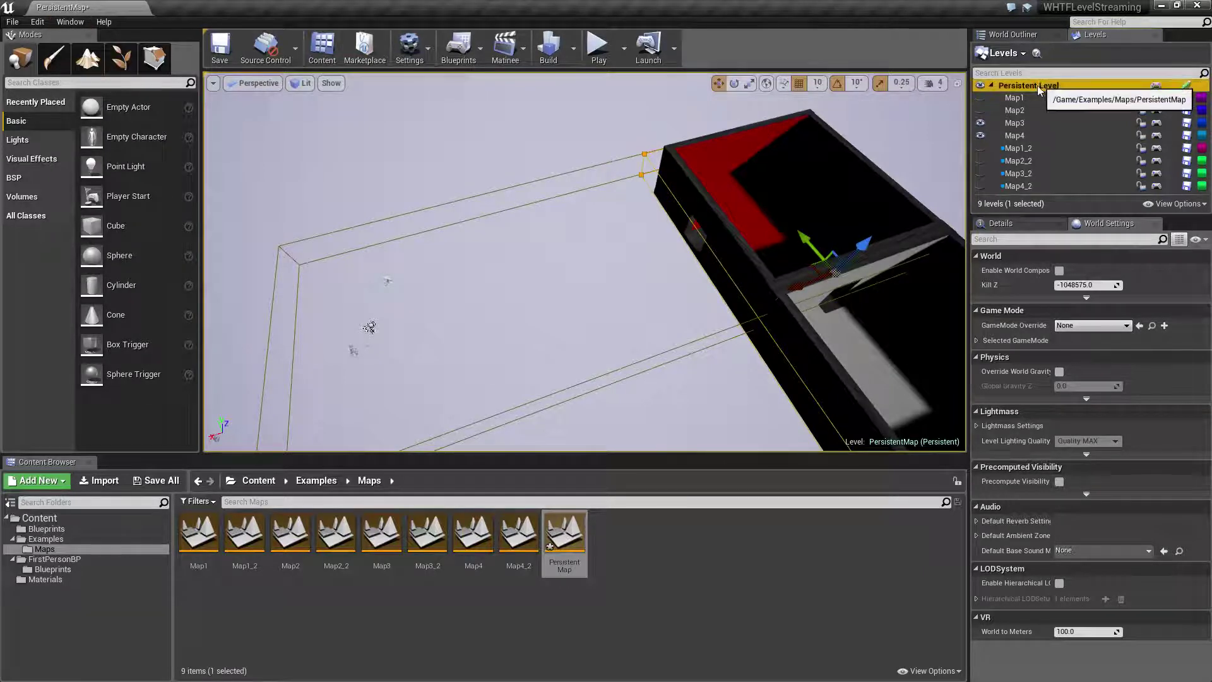
click(980, 97)
click(981, 110)
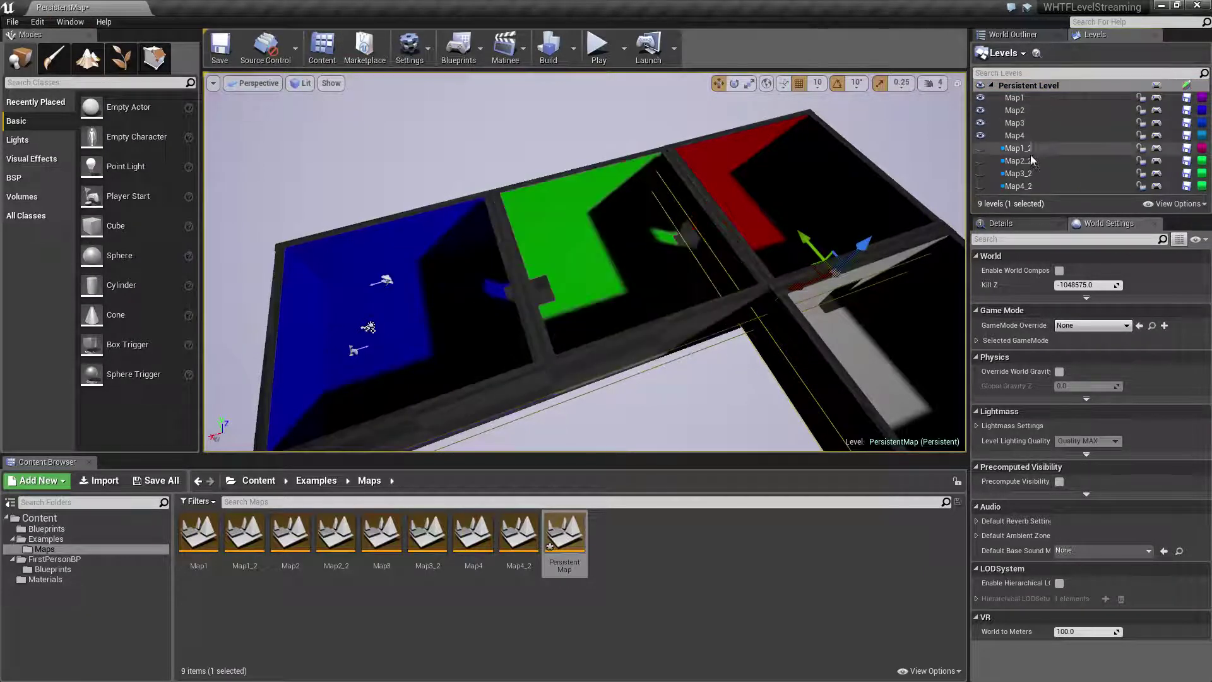
- Select the four sublevels Map1, Map2, Map3 and Map4 together in the level list
click(1022, 149)
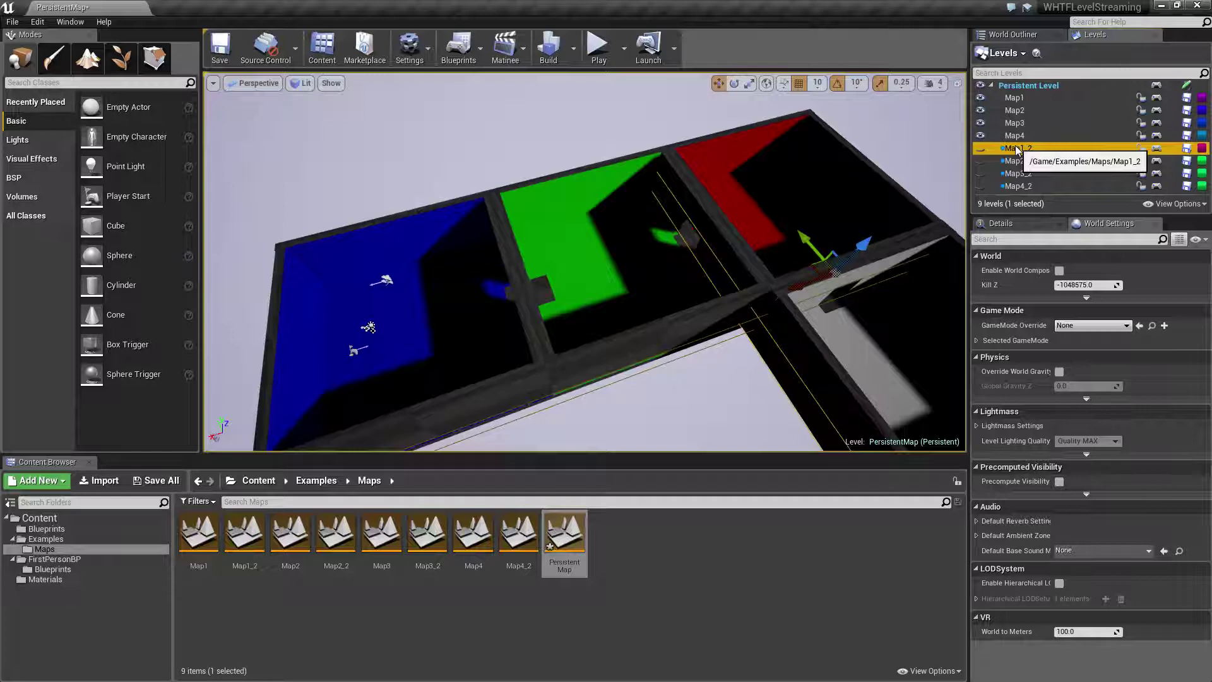
click(1024, 99)
shift+click(1020, 133)
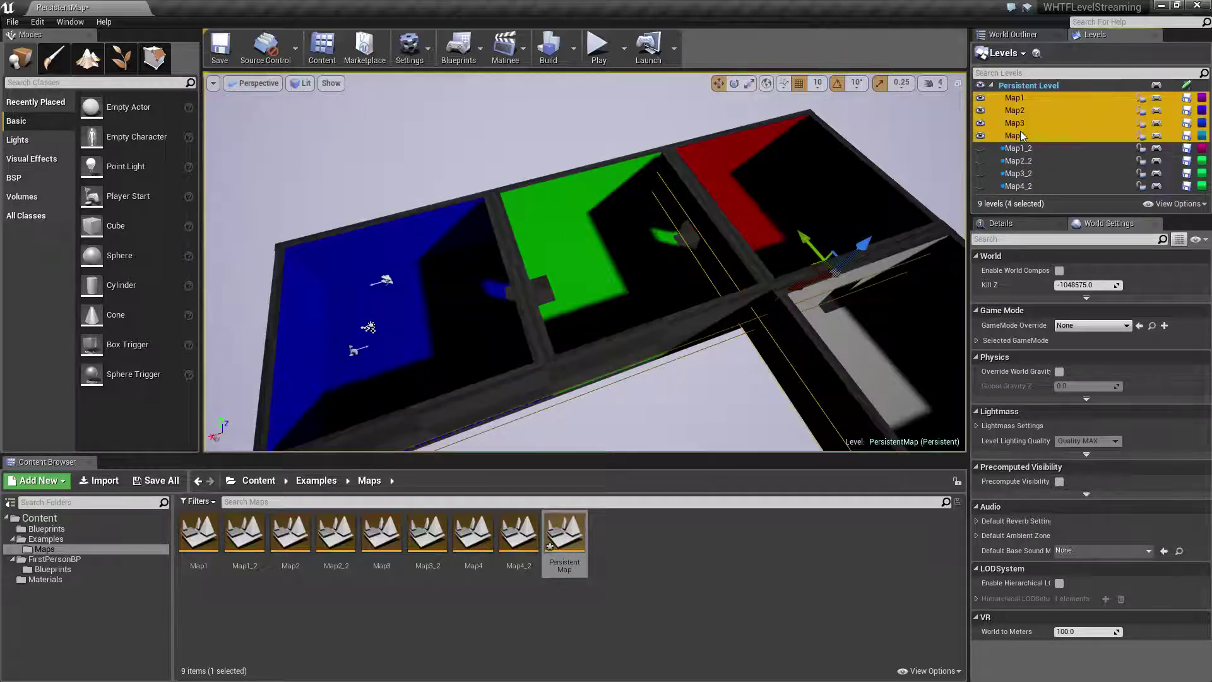
mouse_move(748, 366)
right_down()
mouse_move(830, 367)
mouse_move(750, 368)
right_up()
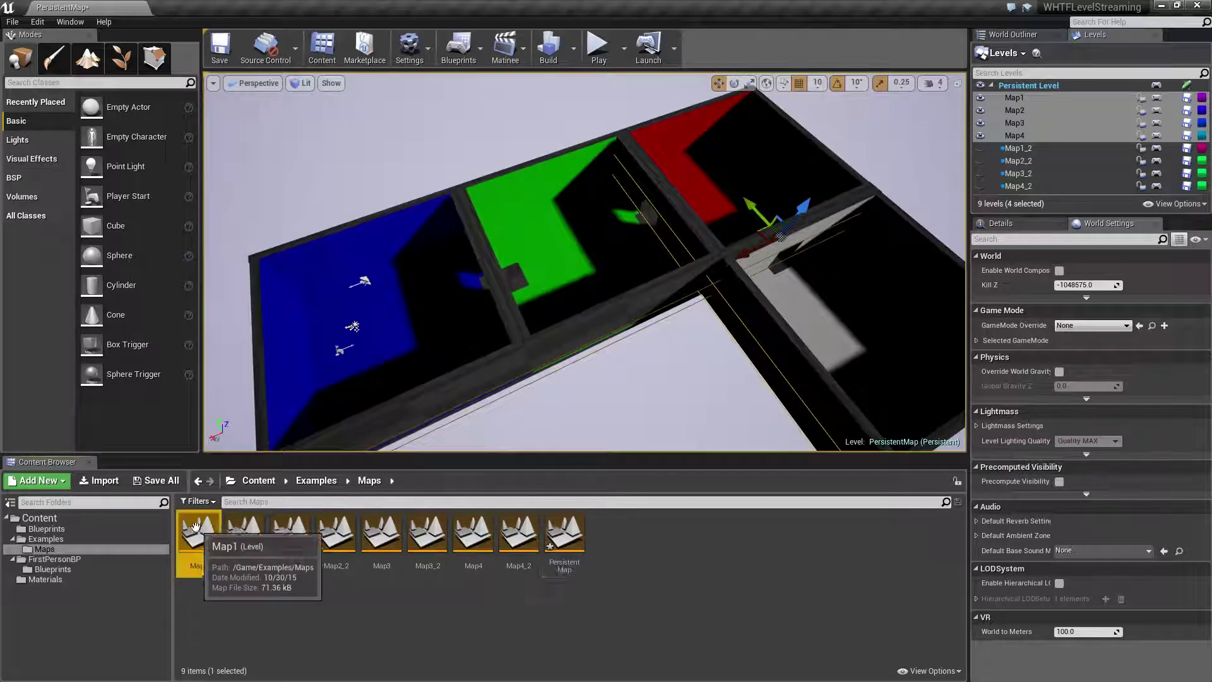
- Go through the level assets from Map1 to PersistentMap and save the current persistent level
click(244, 534)
click(291, 533)
click(381, 533)
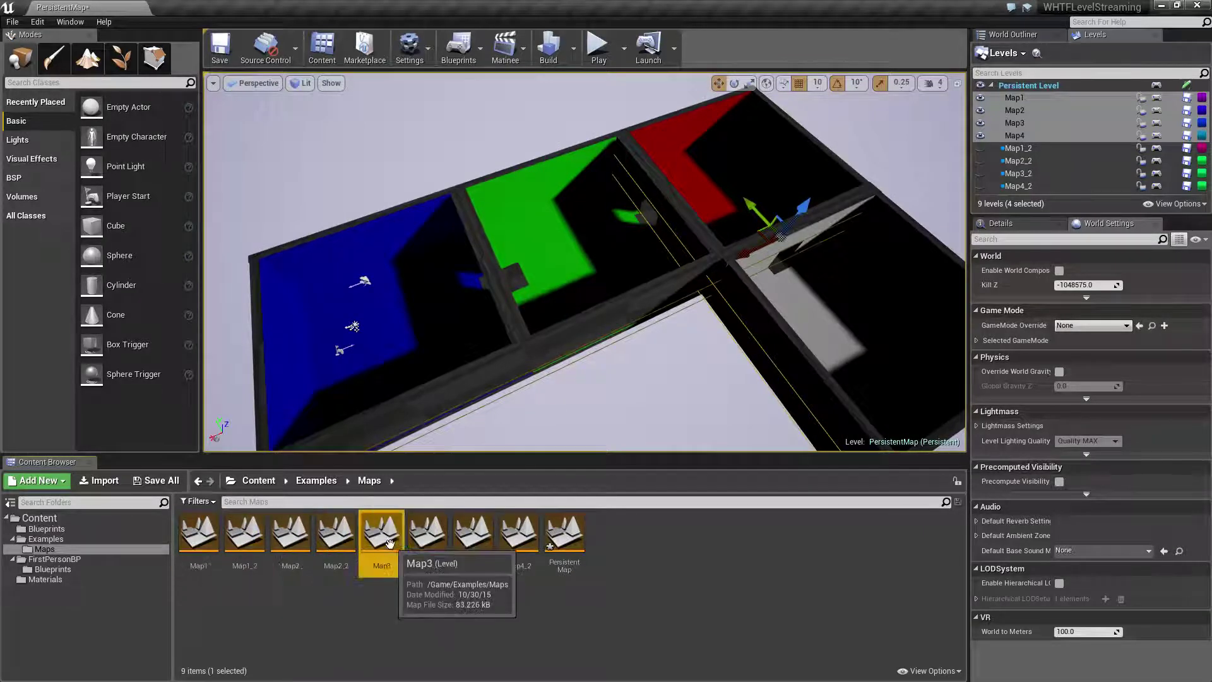
click(473, 533)
click(565, 532)
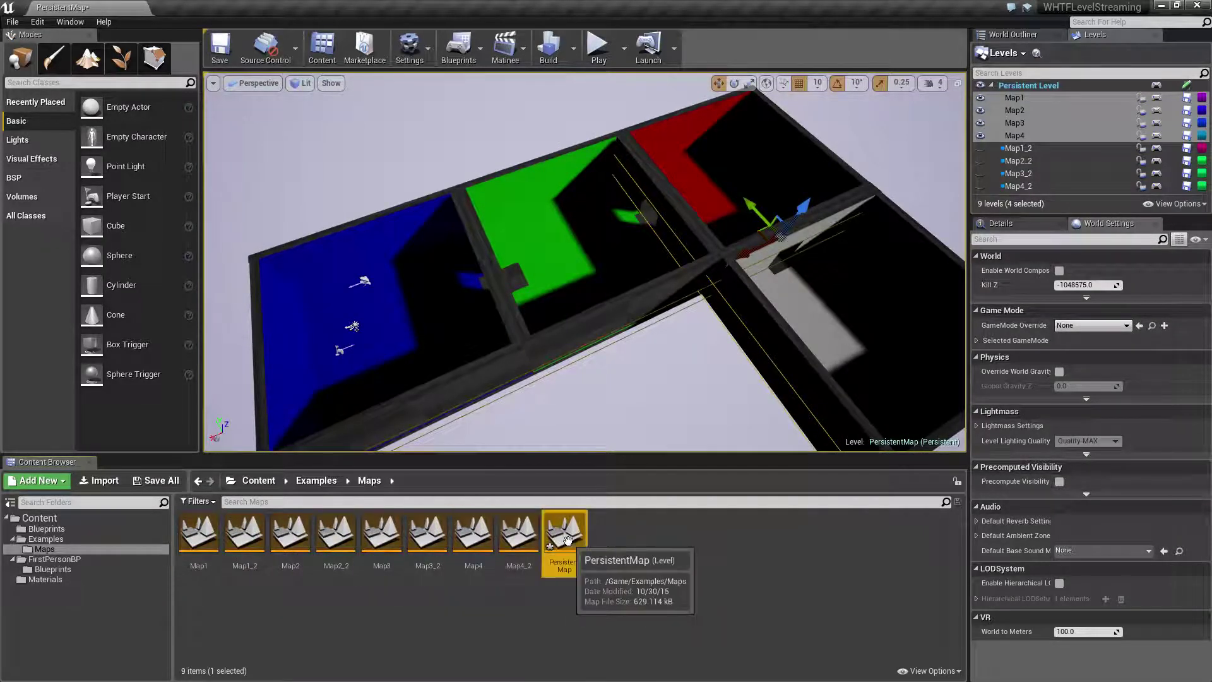
click(13, 22)
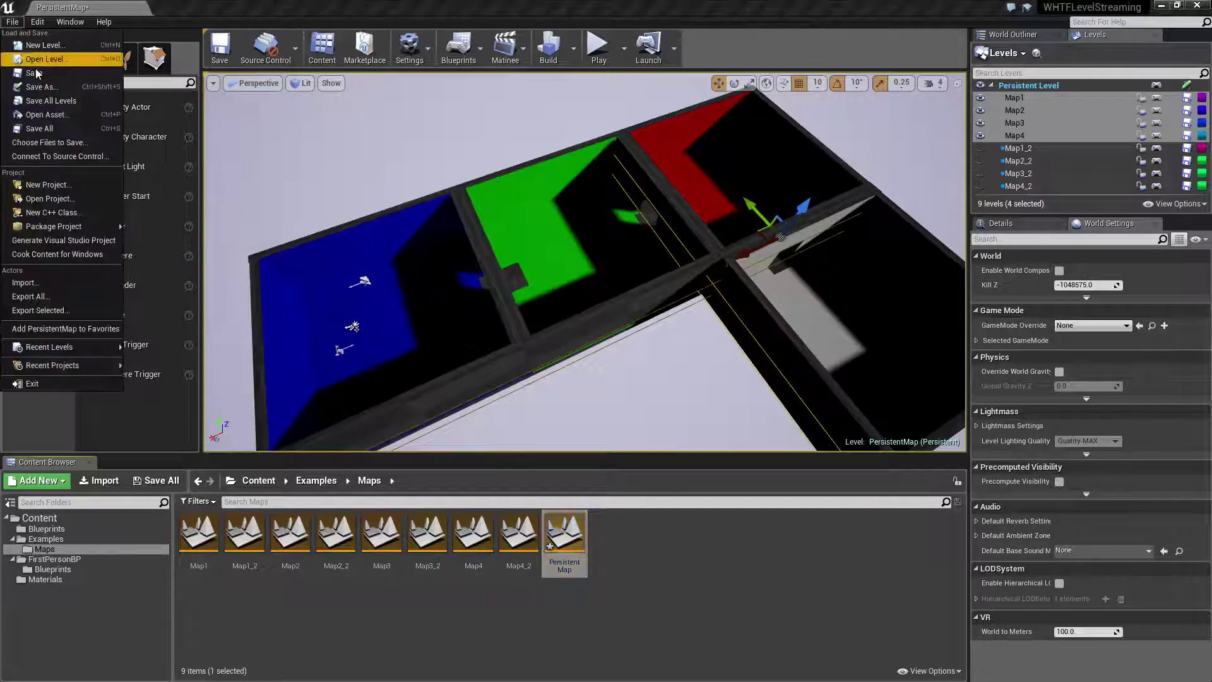
click(36, 74)
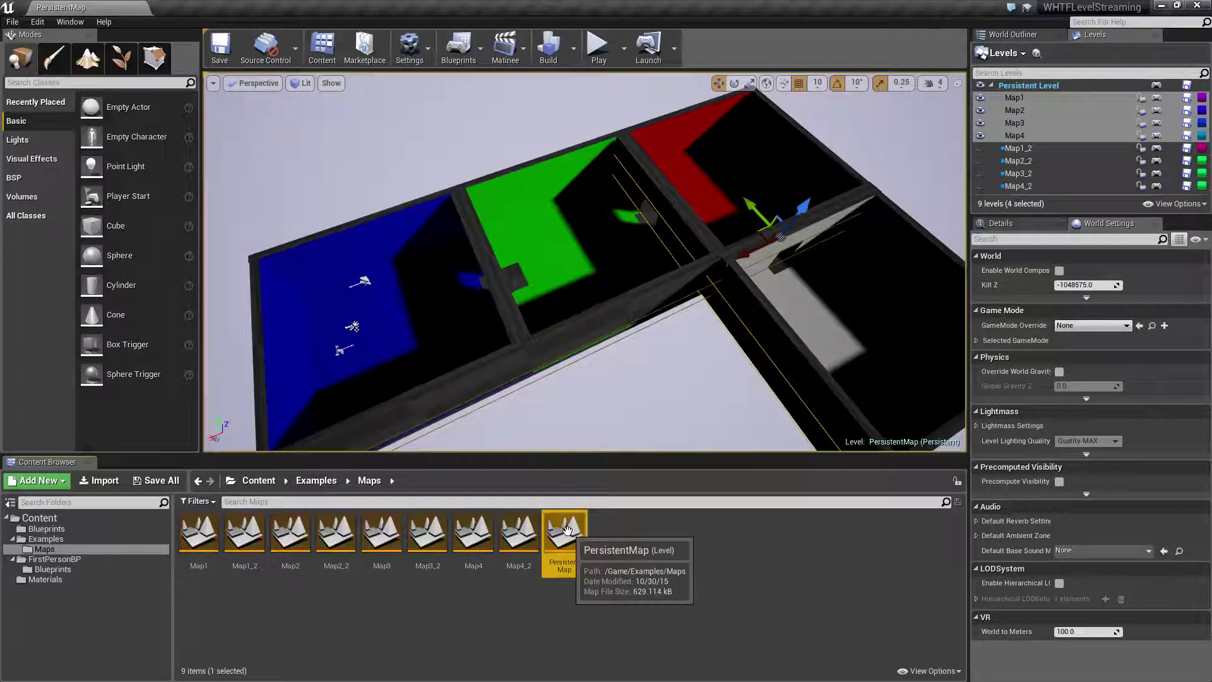
- Hide the Map4, Map3, Map2 and Map1 sublevels so only the persistent level's contents are shown
click(980, 135)
click(980, 123)
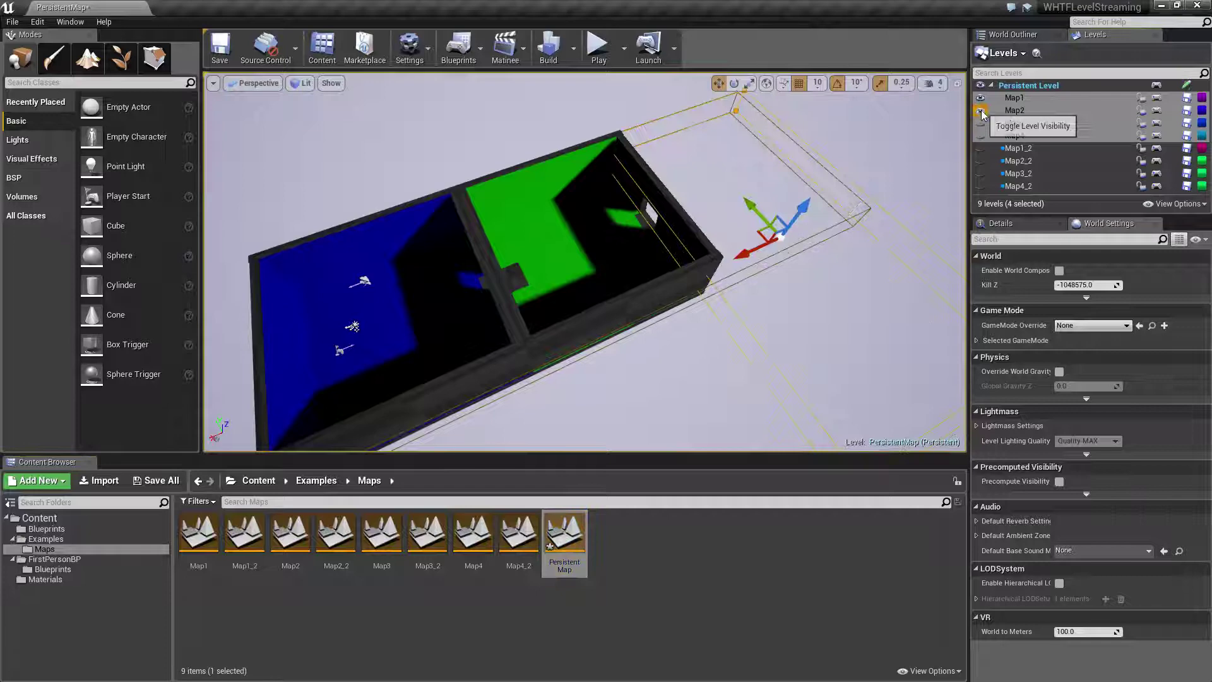
click(981, 110)
click(980, 97)
right_drag(738, 324, 700, 324)
- Examine the persistent level's actors in the World Outliner, including Player Start, Sky Sphere and the SV_Map34 and SV_Map123 streaming volumes
click(1011, 34)
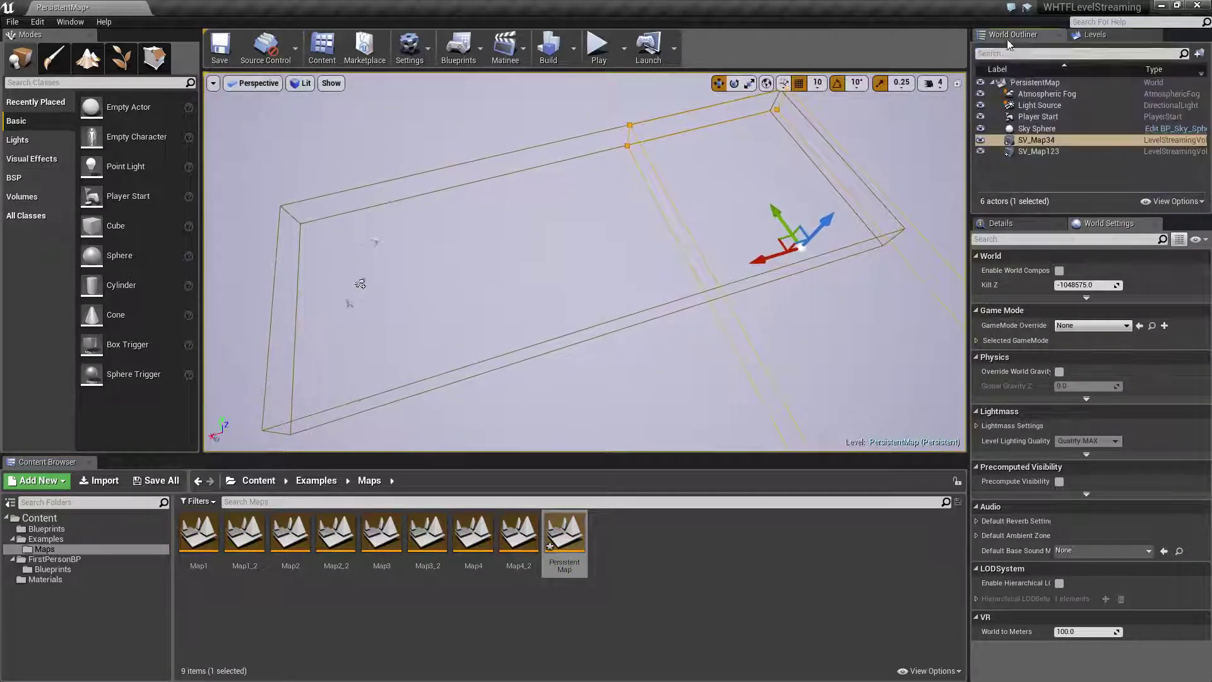
click(1035, 117)
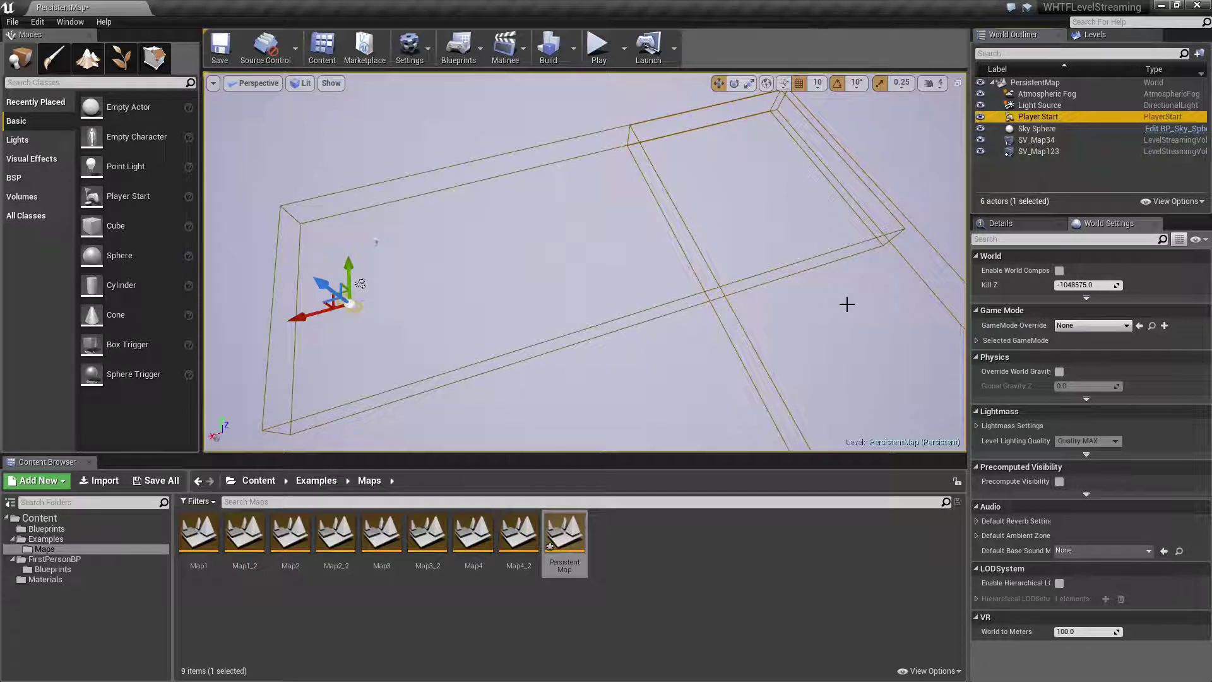
ctrl+click(1042, 152)
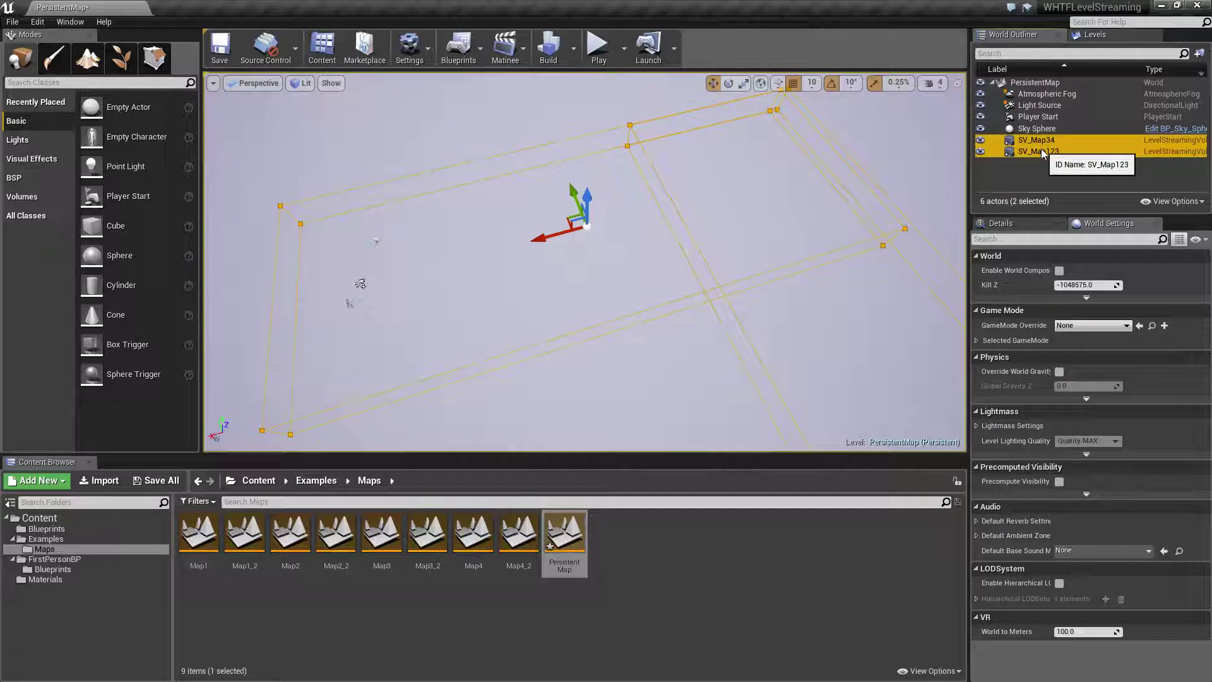
click(1040, 106)
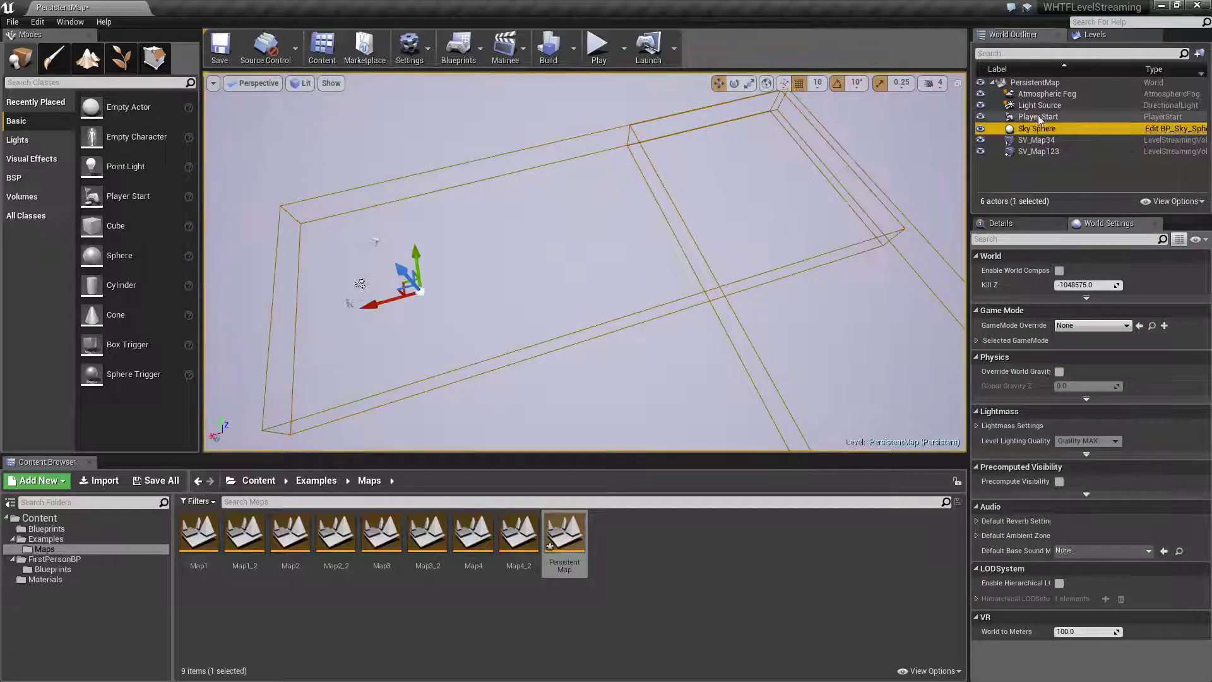
click(1044, 95)
click(1039, 117)
click(1036, 128)
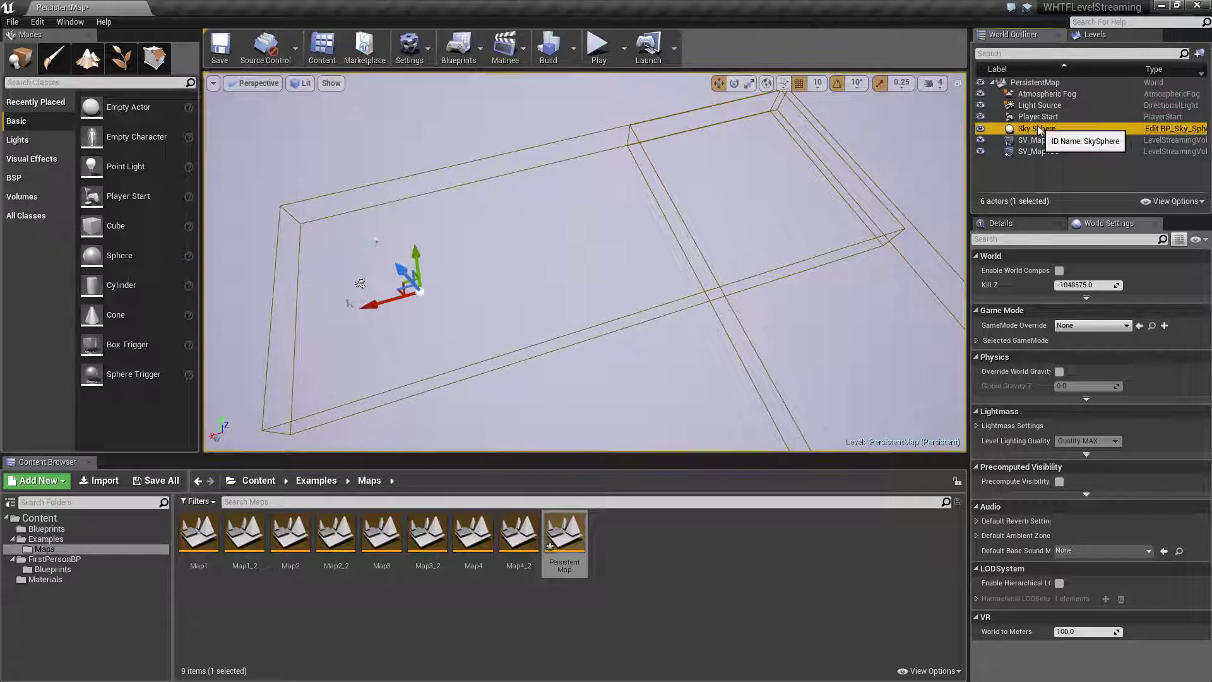
right_drag(727, 322, 767, 368)
right_drag(341, 200, 247, 201)
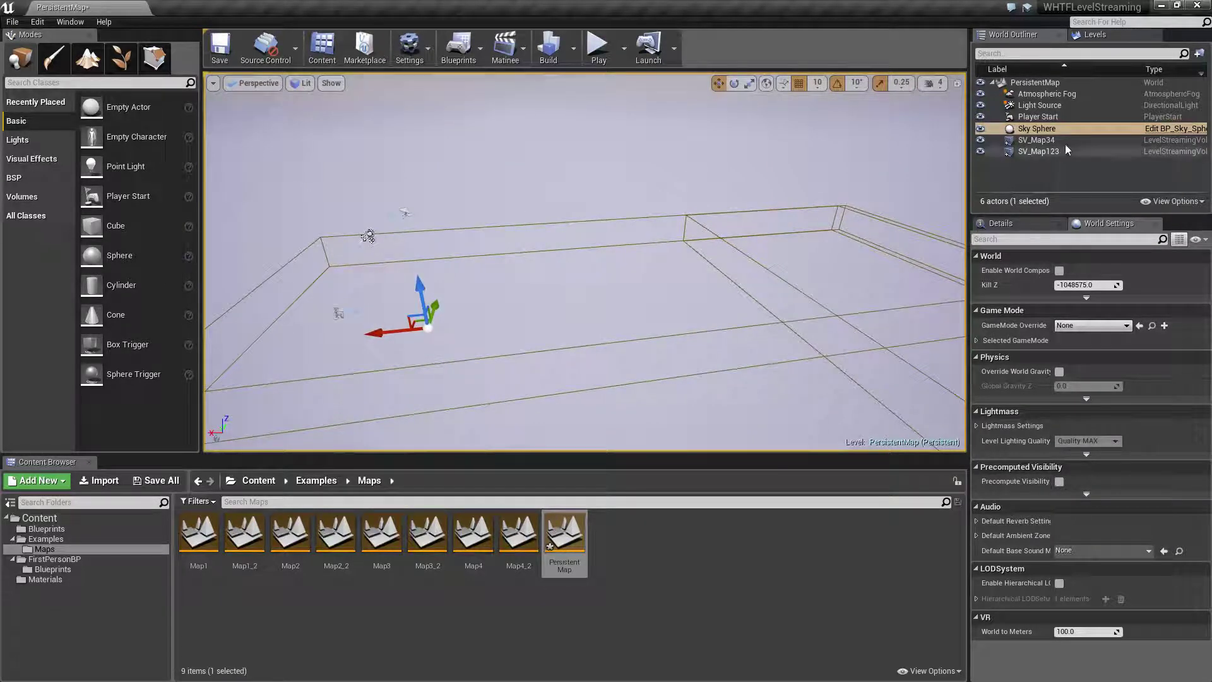
- Review the commands for creating and adding levels, and inspect the level details of the selected sublevels
click(1095, 37)
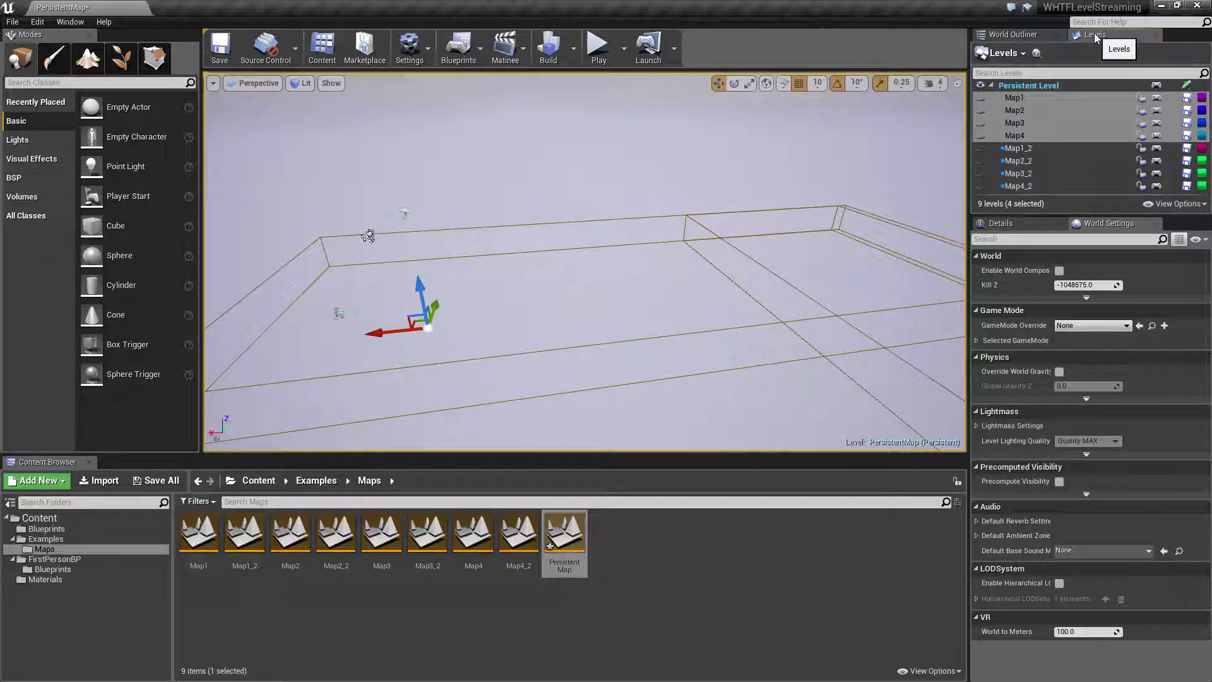
click(997, 55)
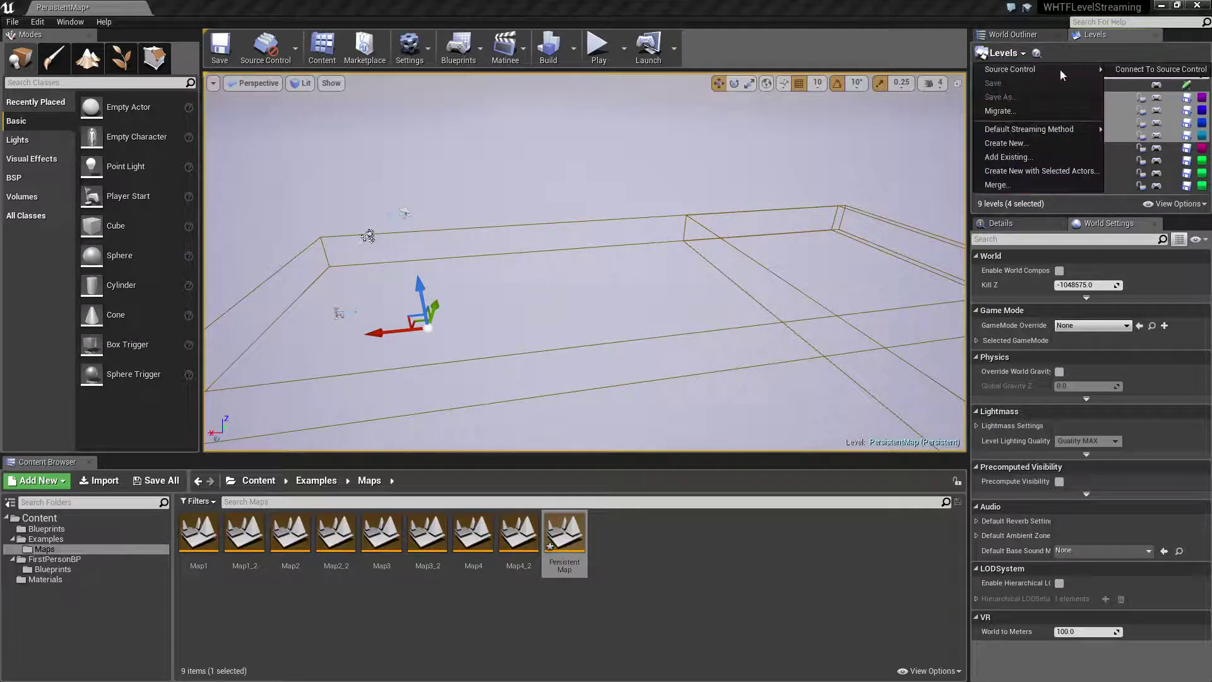
click(1074, 54)
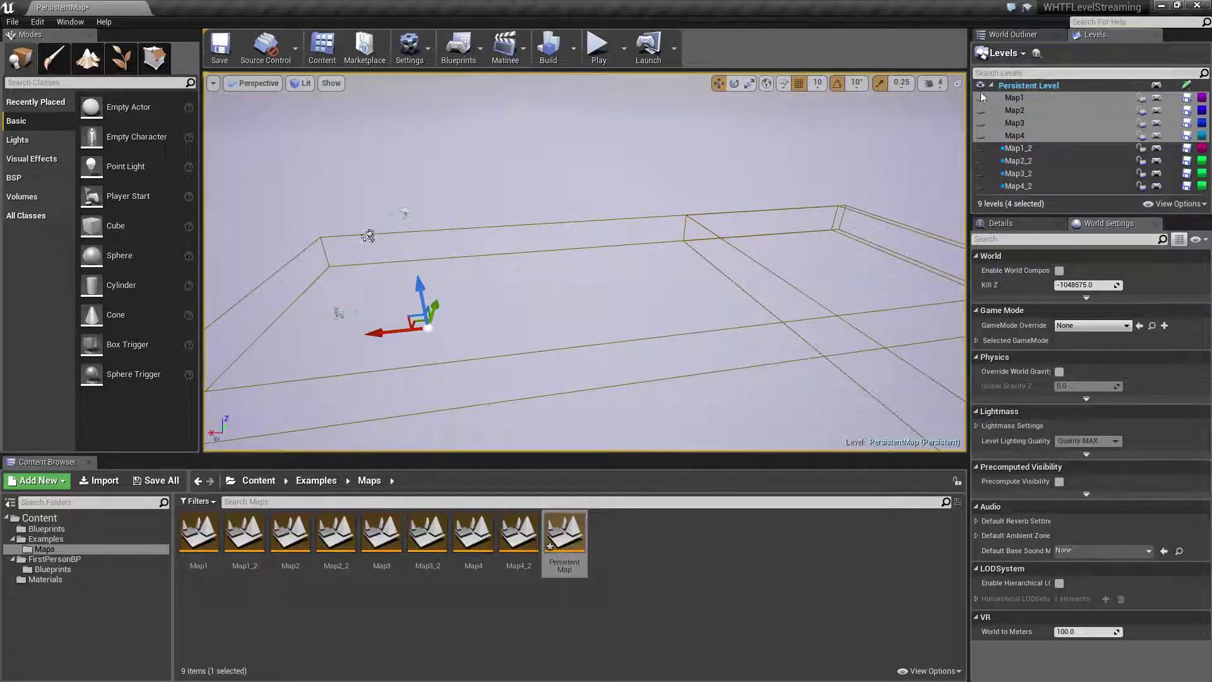
click(1037, 55)
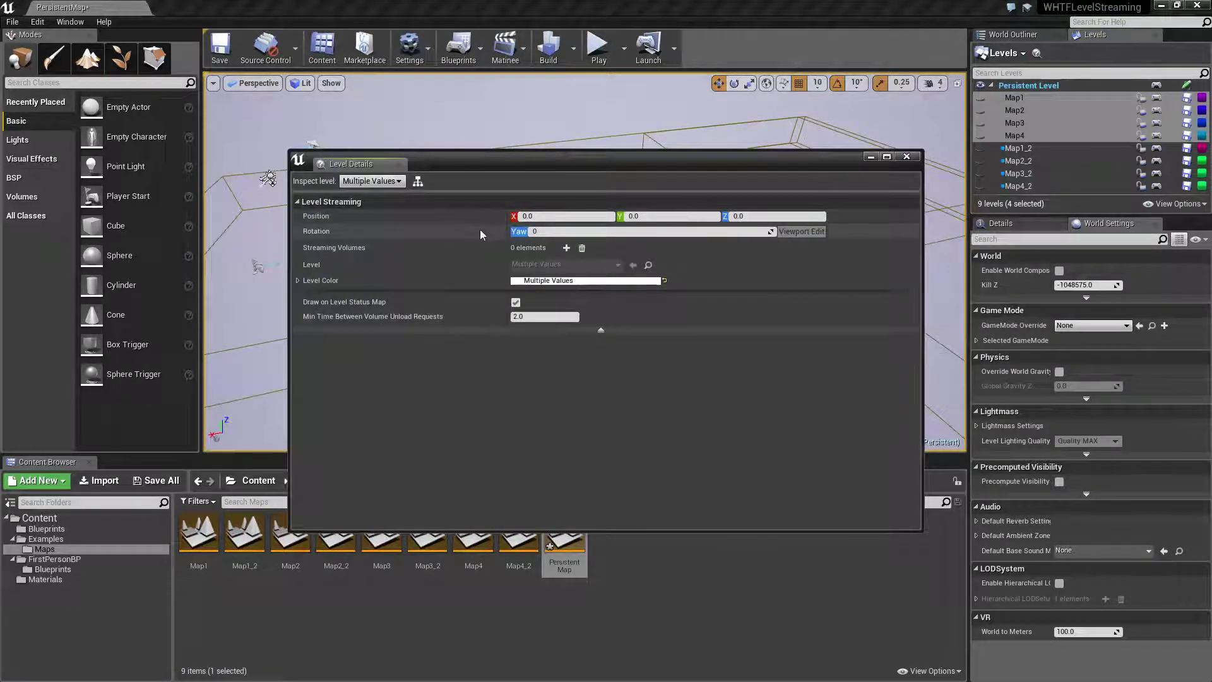
click(906, 156)
right_drag(671, 268, 671, 267)
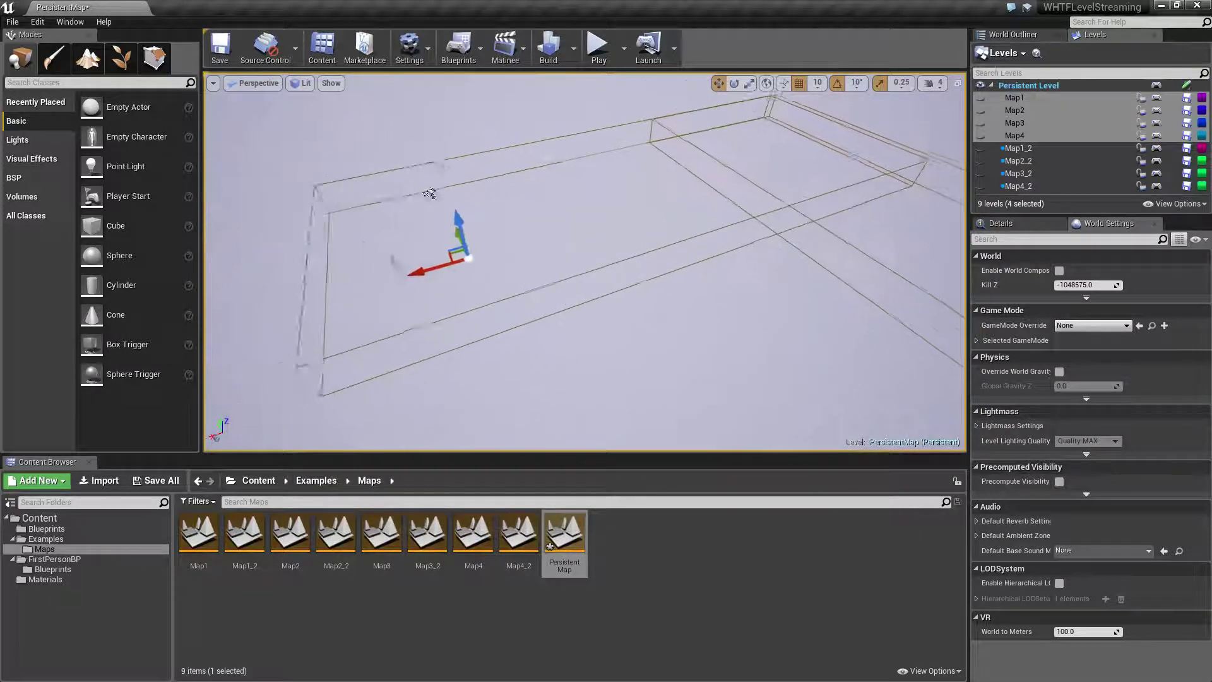
- Browse the placeable volume types for the Level Streaming Volume and select the streaming volume crossing the long one
right_drag(568, 286, 590, 321)
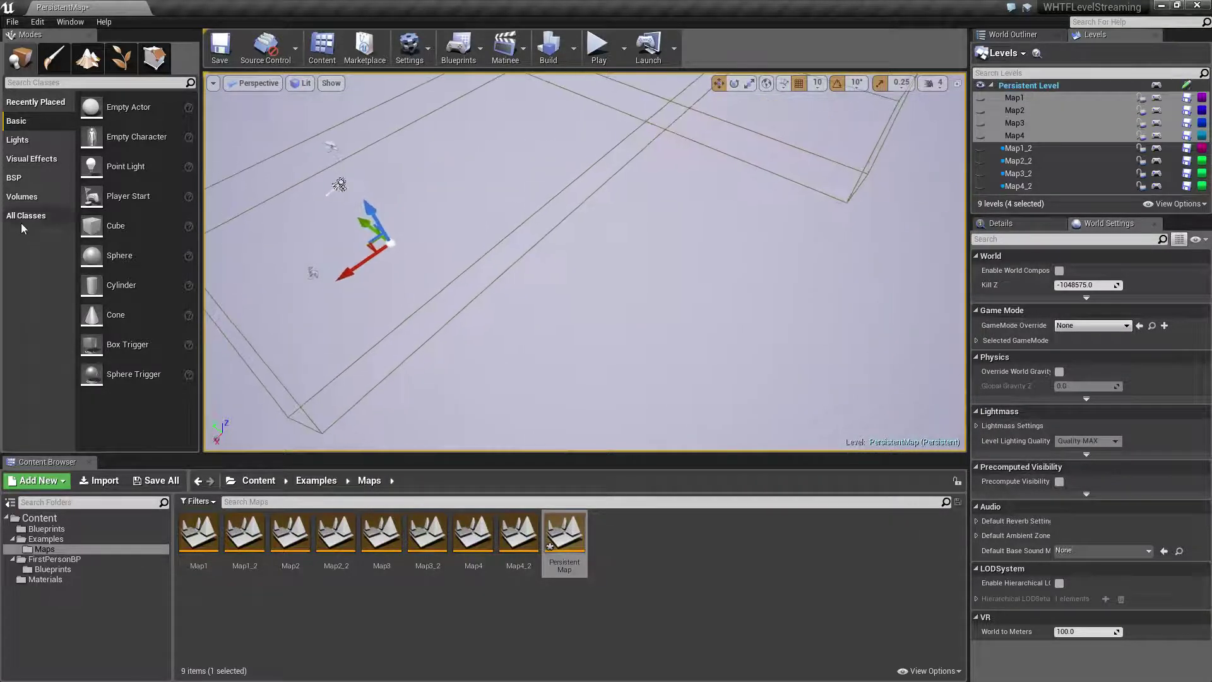
click(28, 197)
scroll(155, 341, down, 5)
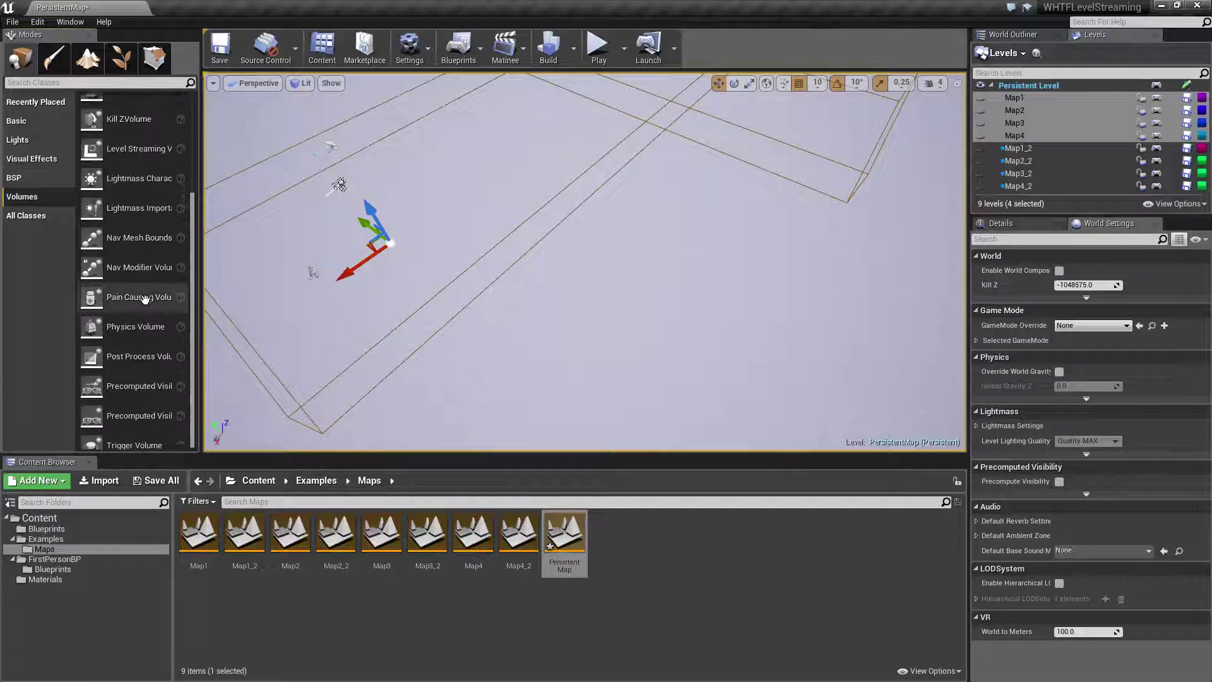
right_drag(700, 325, 701, 325)
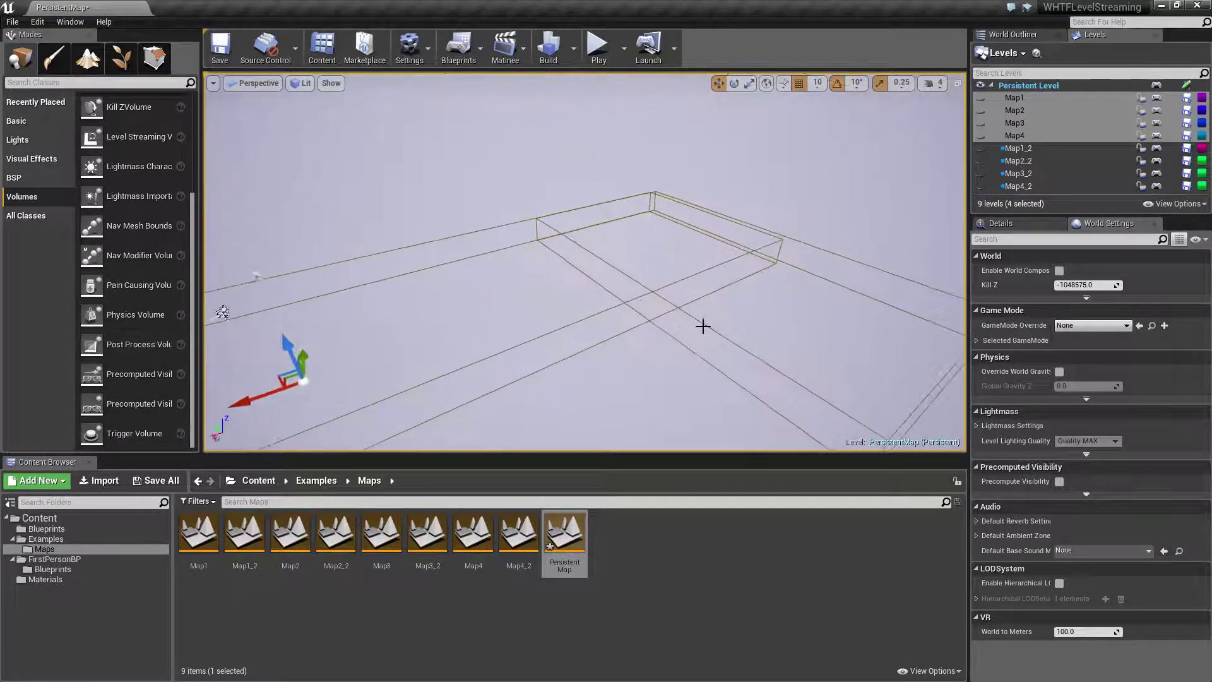
click(700, 325)
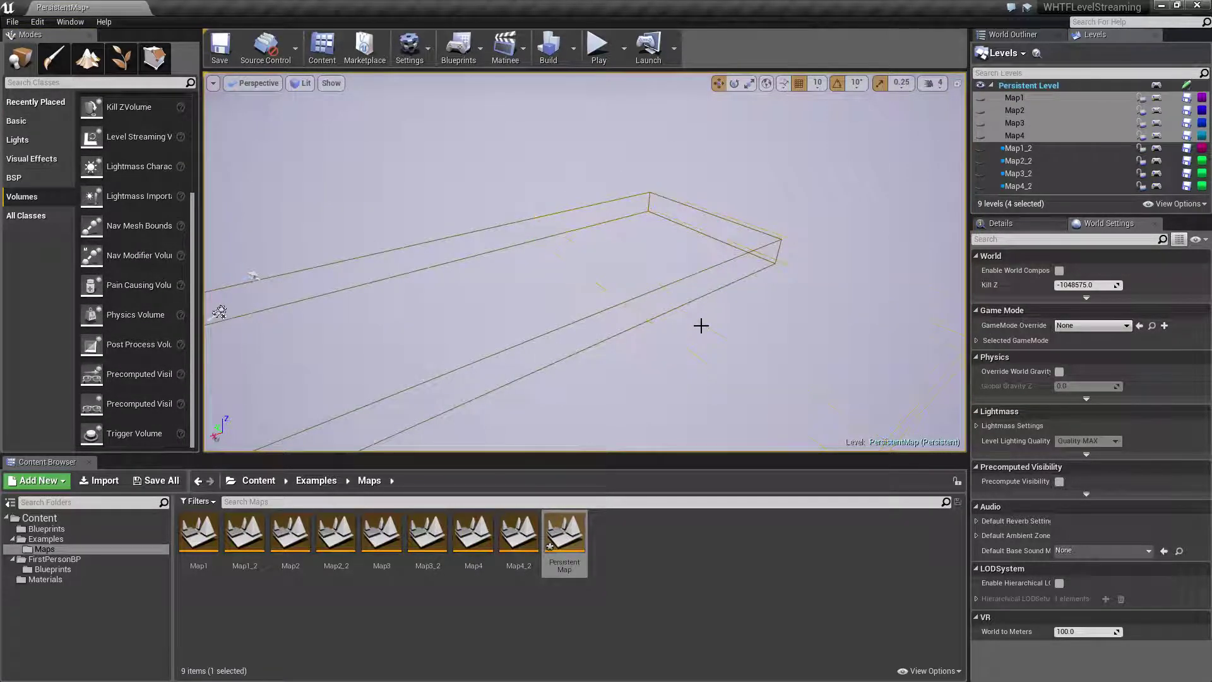
right_drag(589, 323, 606, 154)
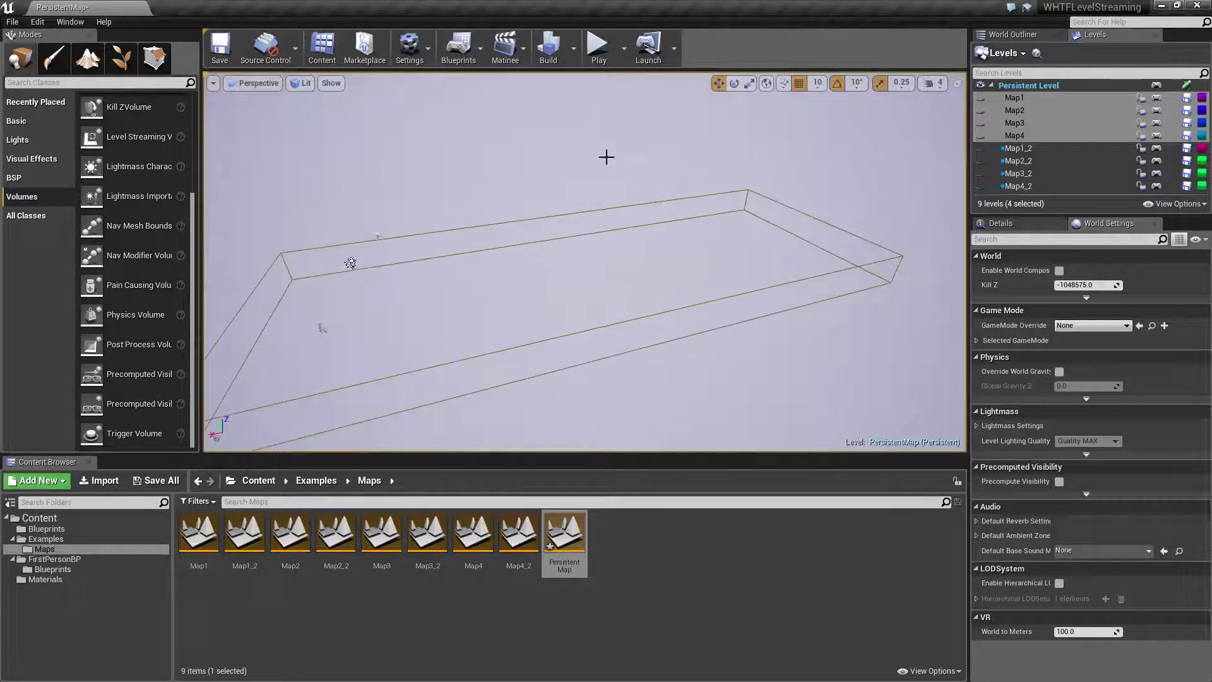
- Play the level and walk from the blue room through the green and red rooms into the white room
click(596, 51)
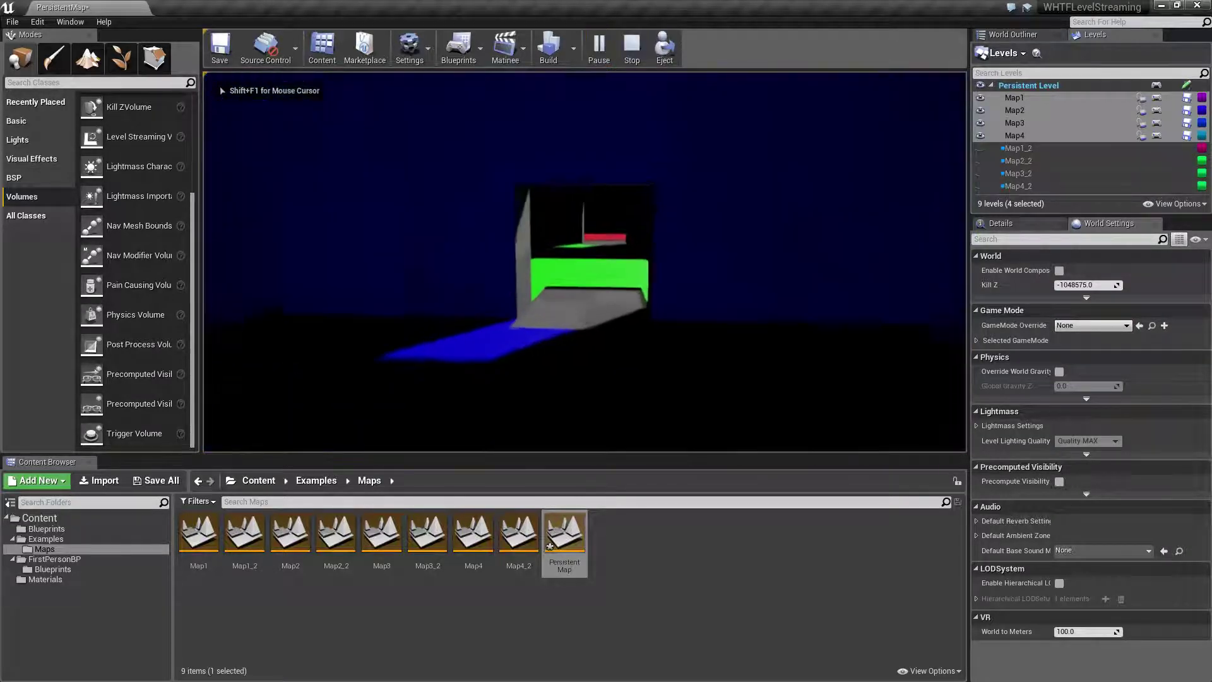
key(w)
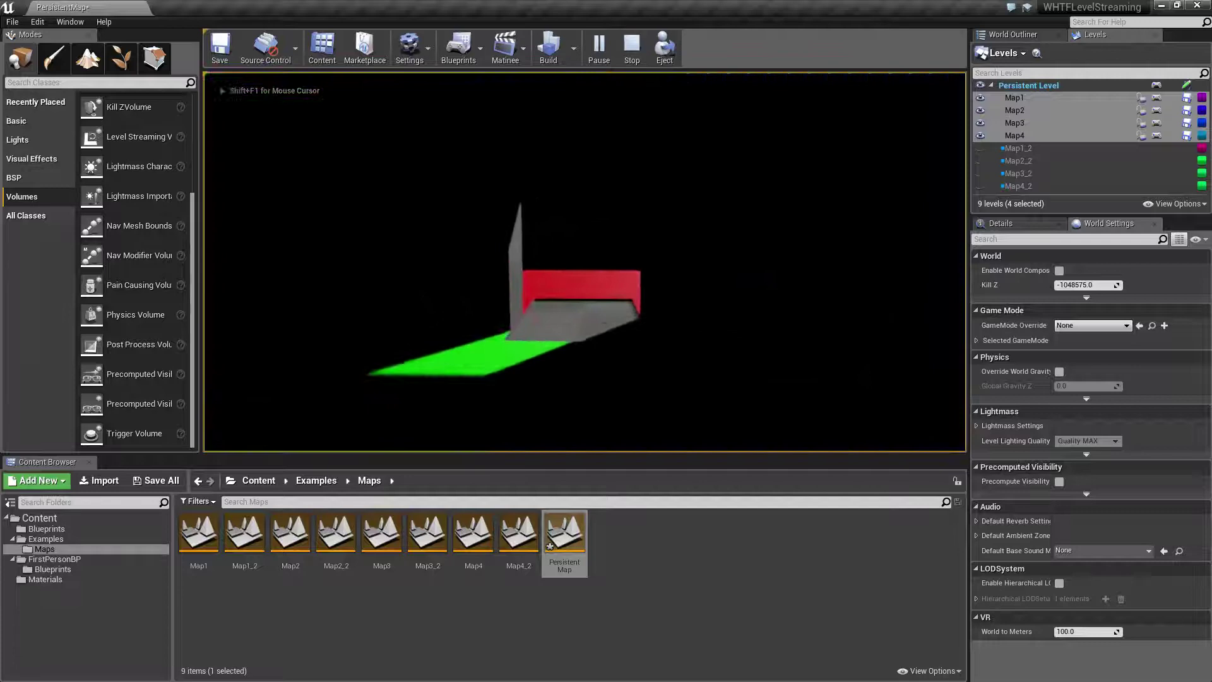
key(w)
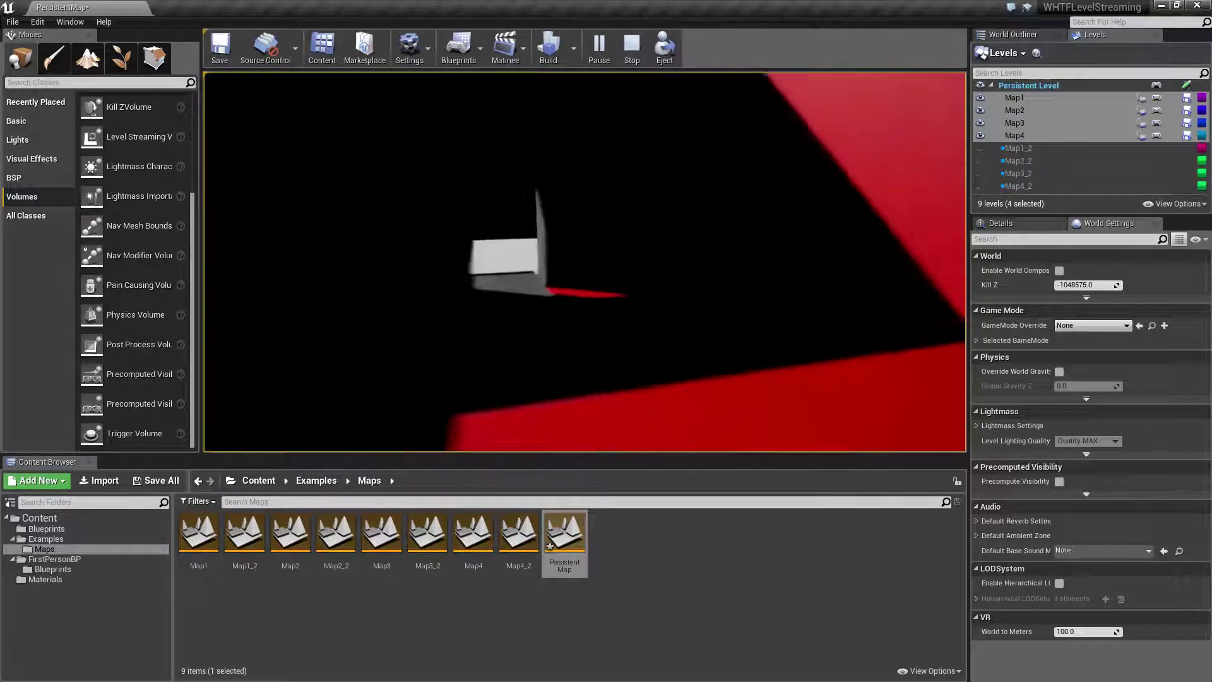
key(w)
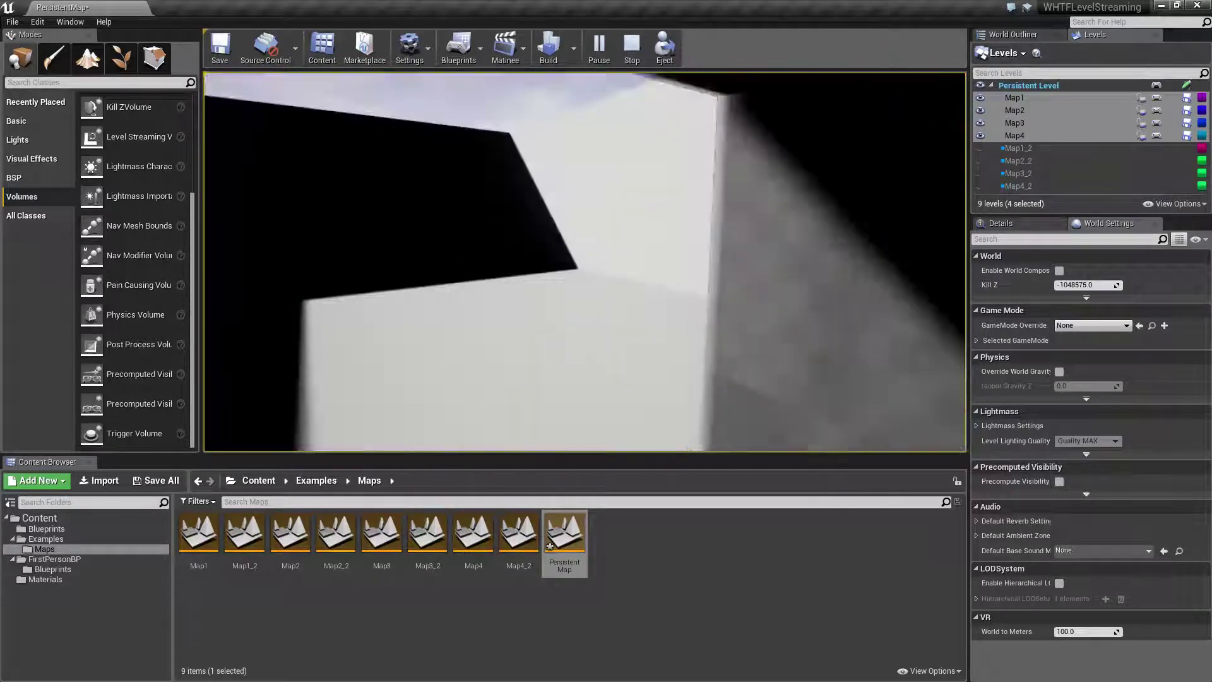
- Move back and forth between the white and red rooms to check how Map1, Map2 and Map3 stream in and out
key(s)
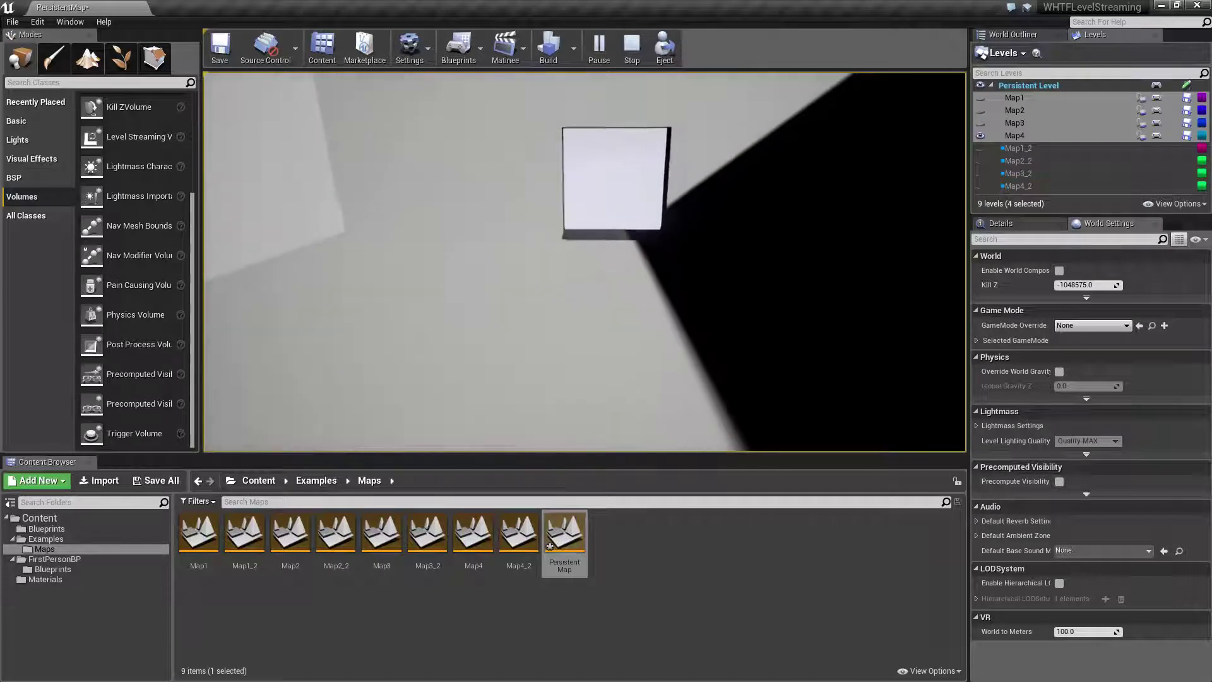
key(w)
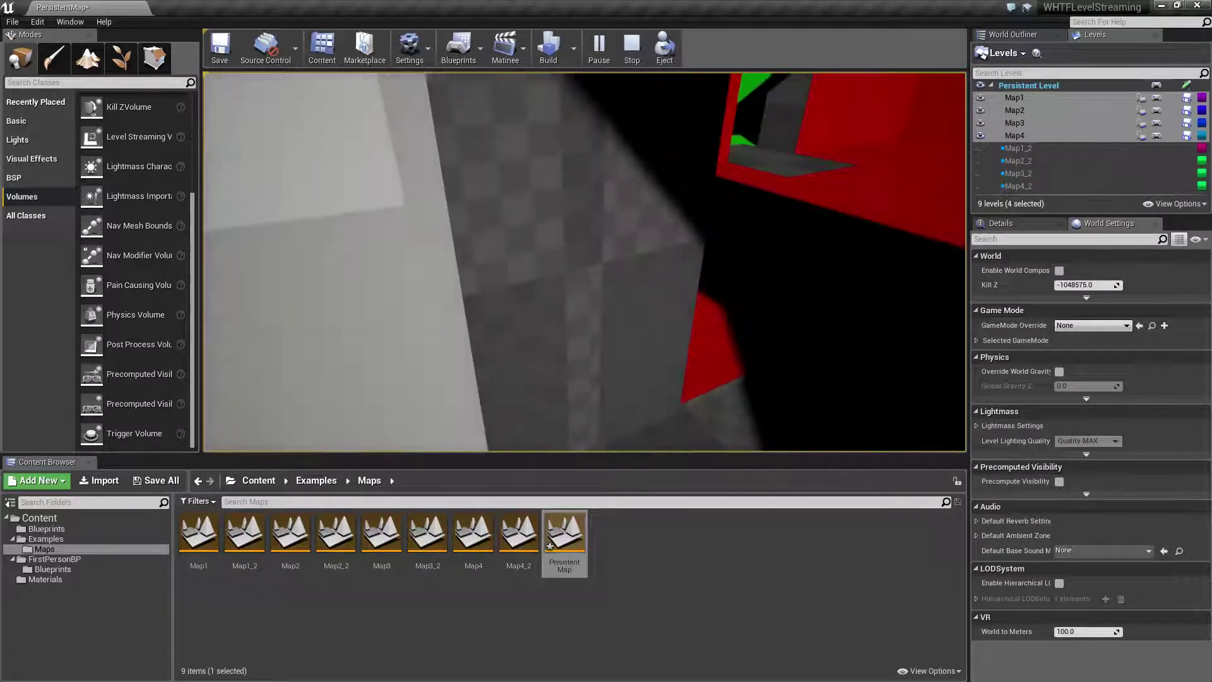
key(s)
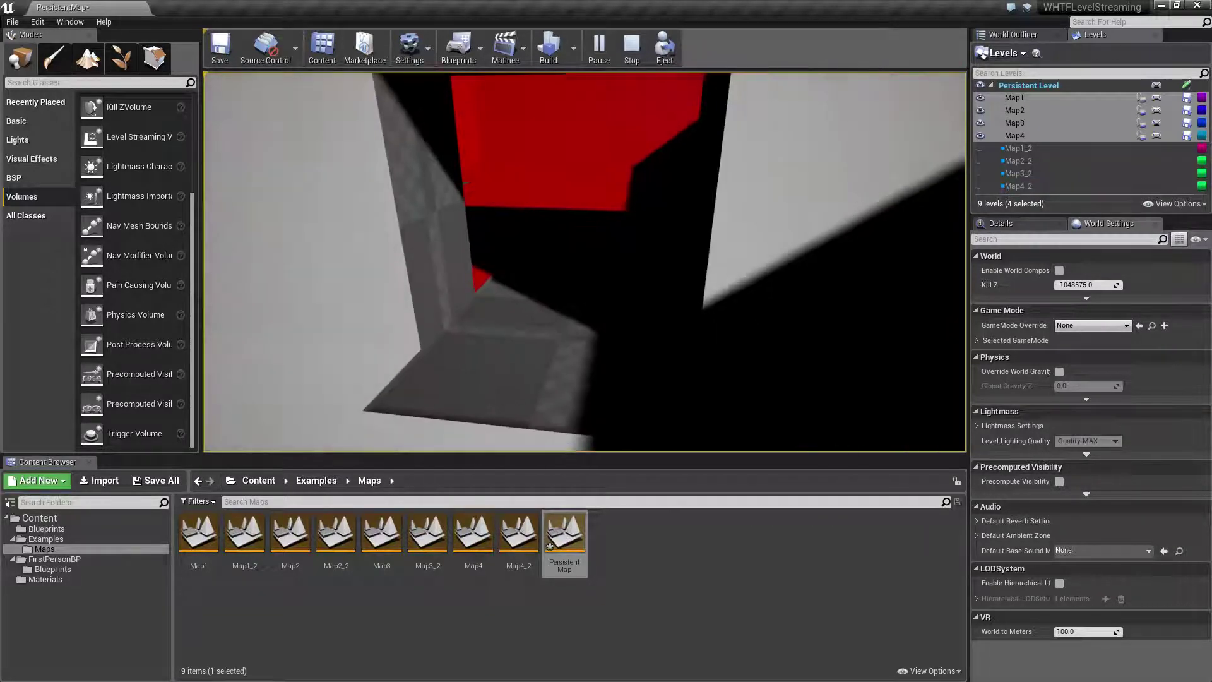
key(w)
key(s)
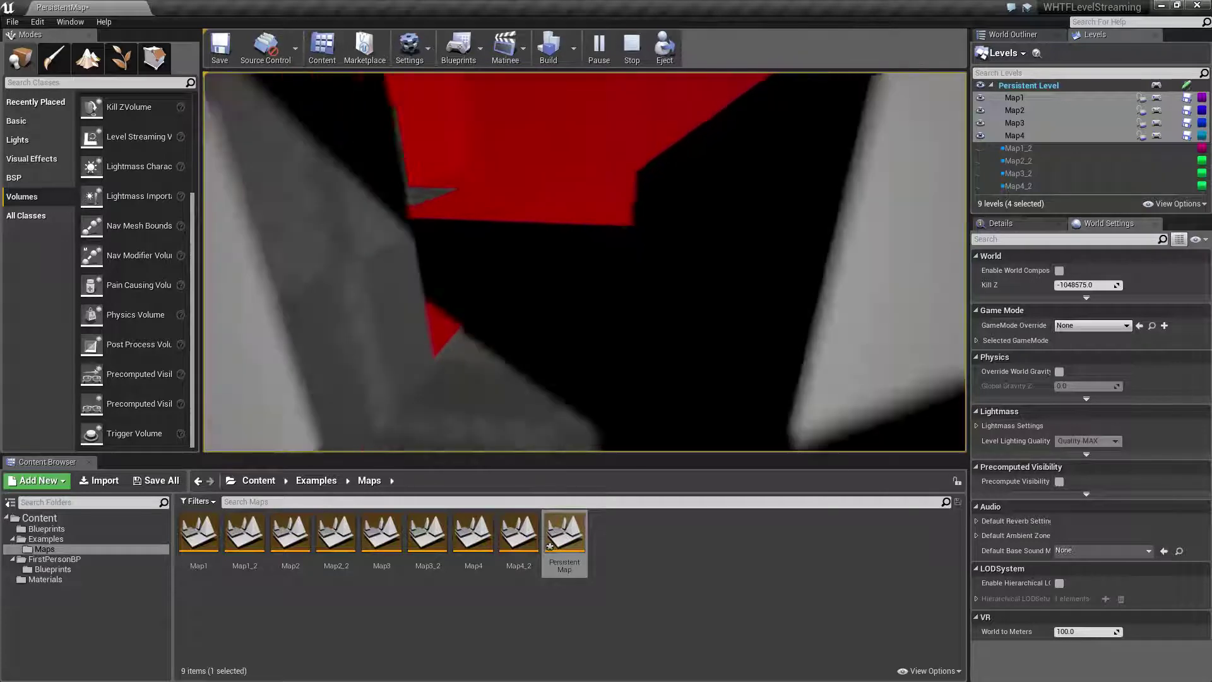
key(w)
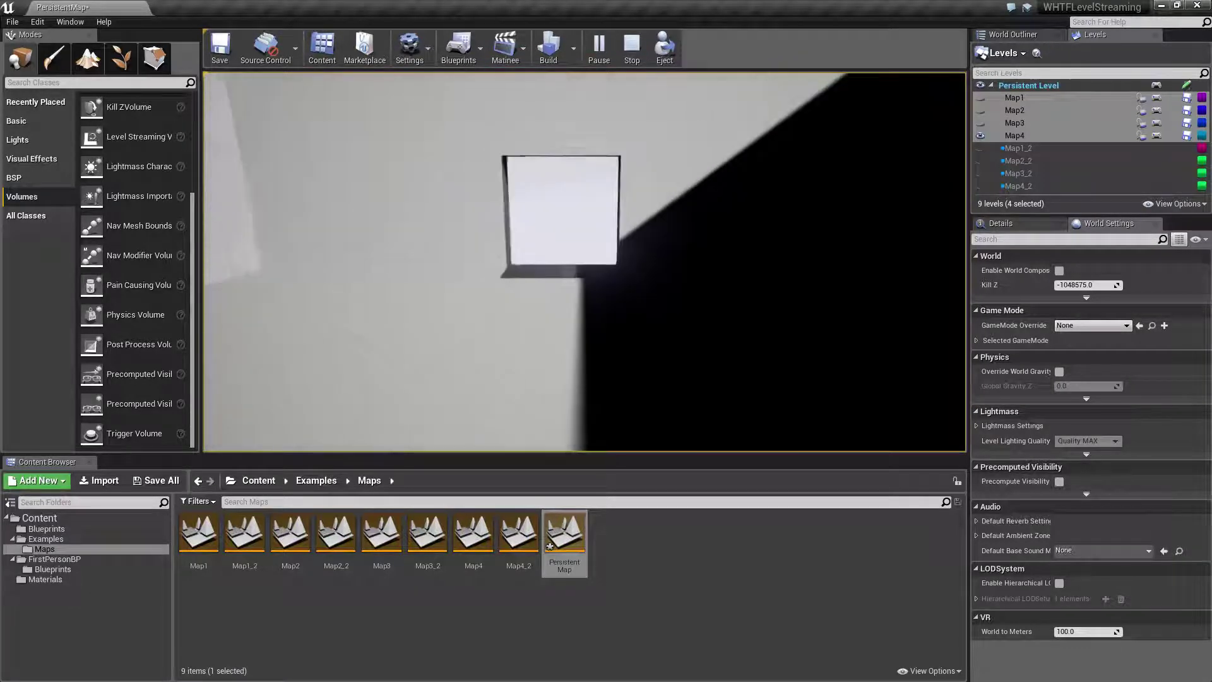
key(w)
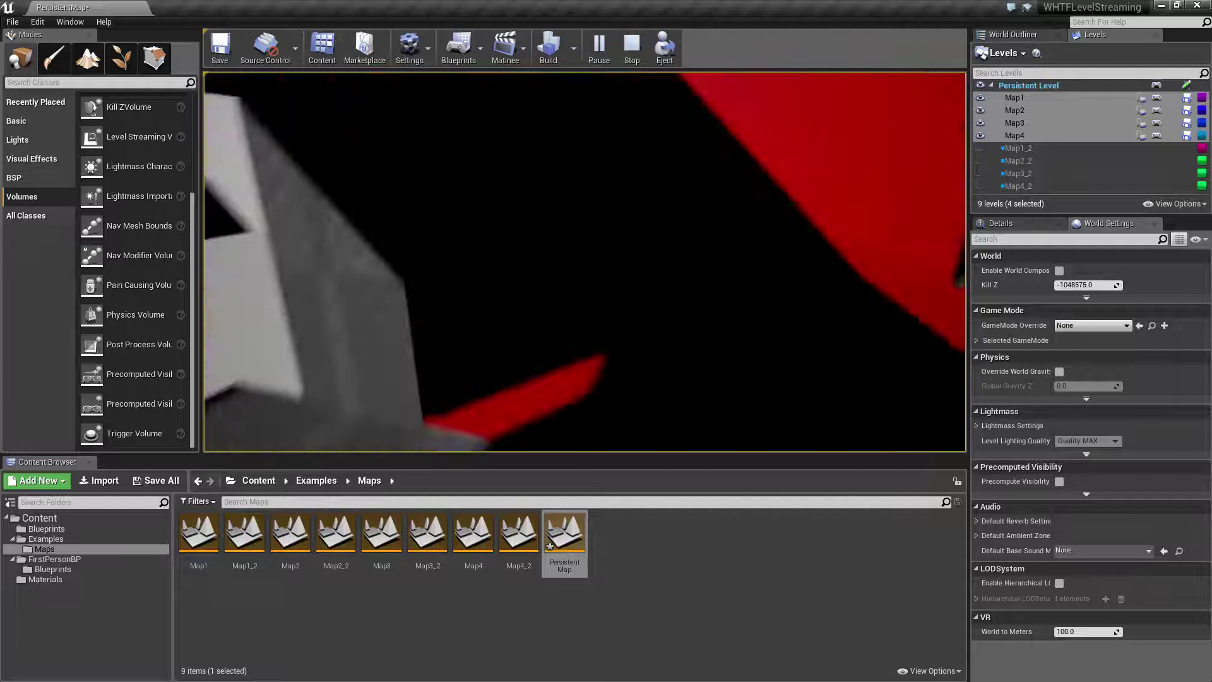
key(w)
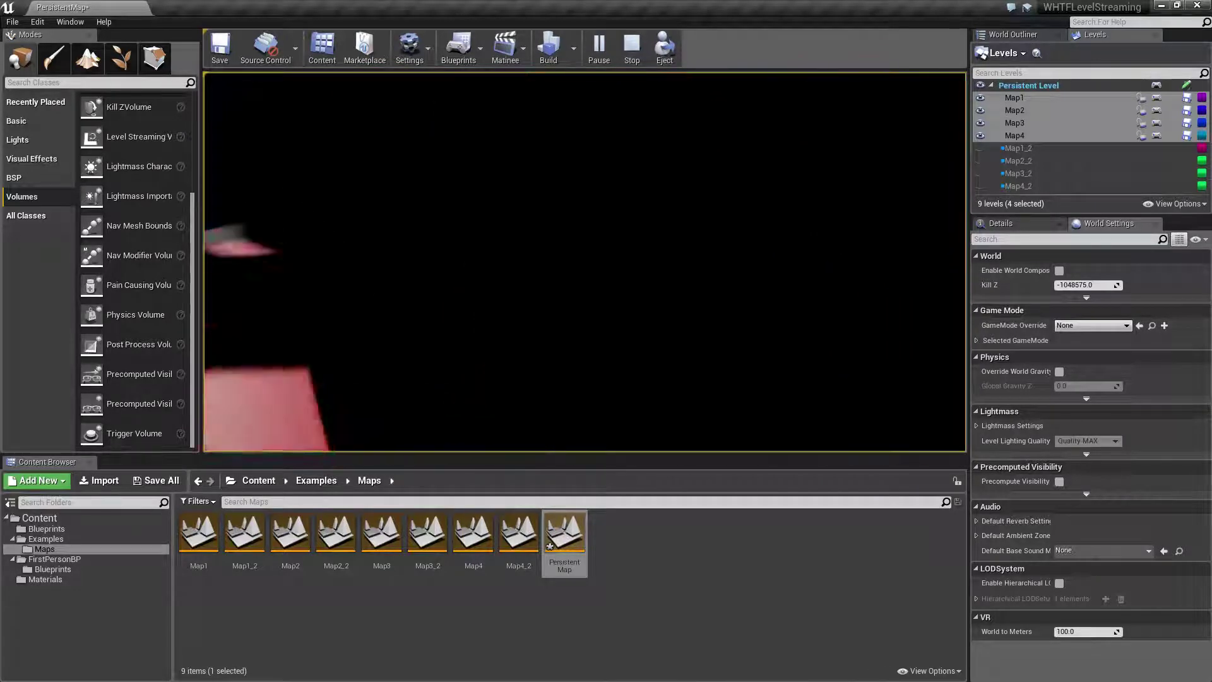
- Walk once more between the red and white rooms to check the streaming, and end the play session
key(w)
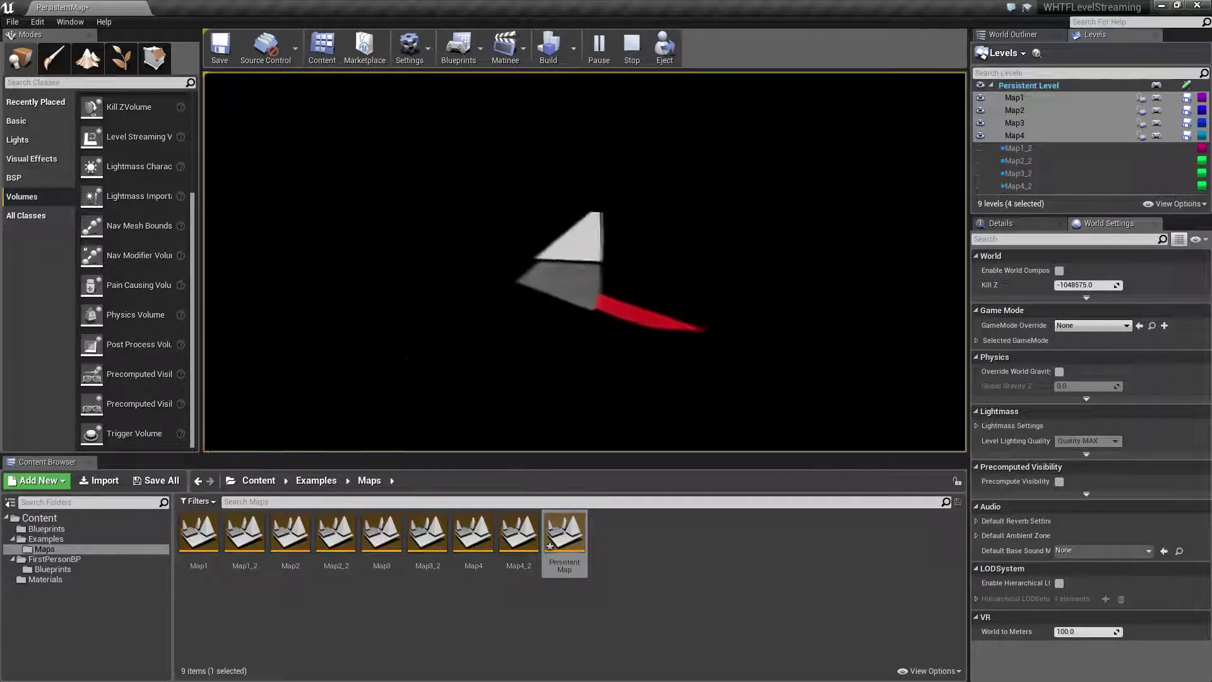
key(w)
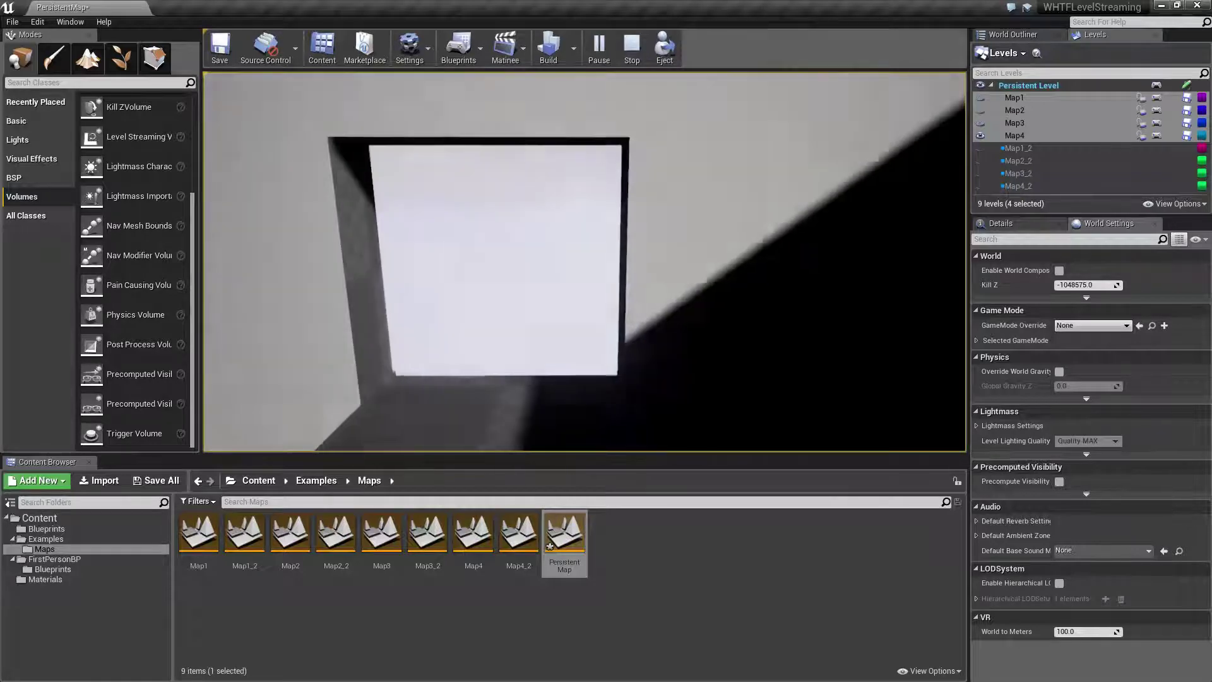
key(w)
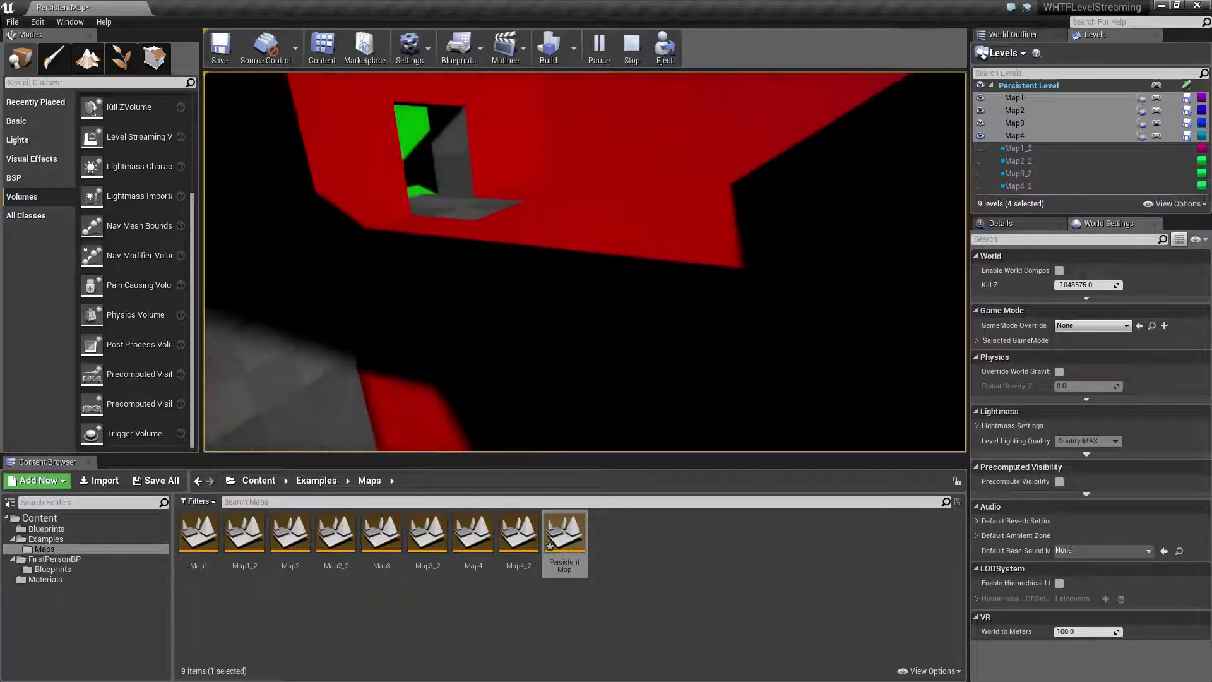
key(Escape)
- Place a new Level Streaming Volume in the persistent level and move it inside the far end of the long streaming volume
right_drag(584, 262, 630, 339)
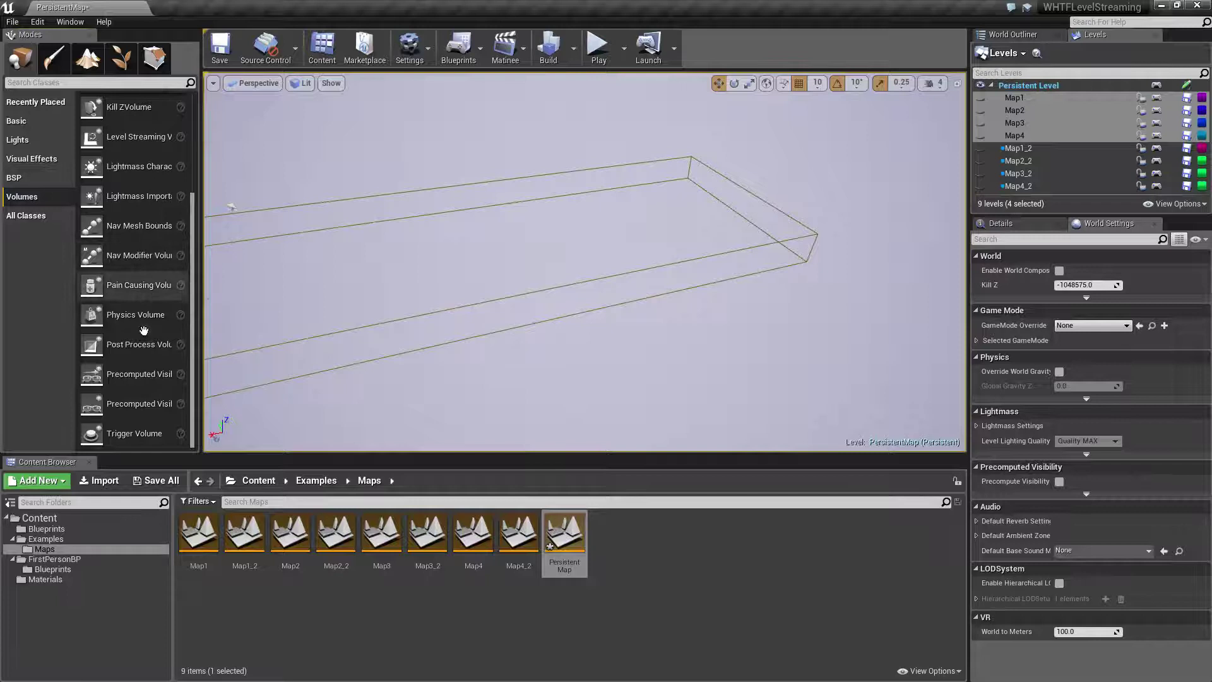
scroll(152, 334, up, 5)
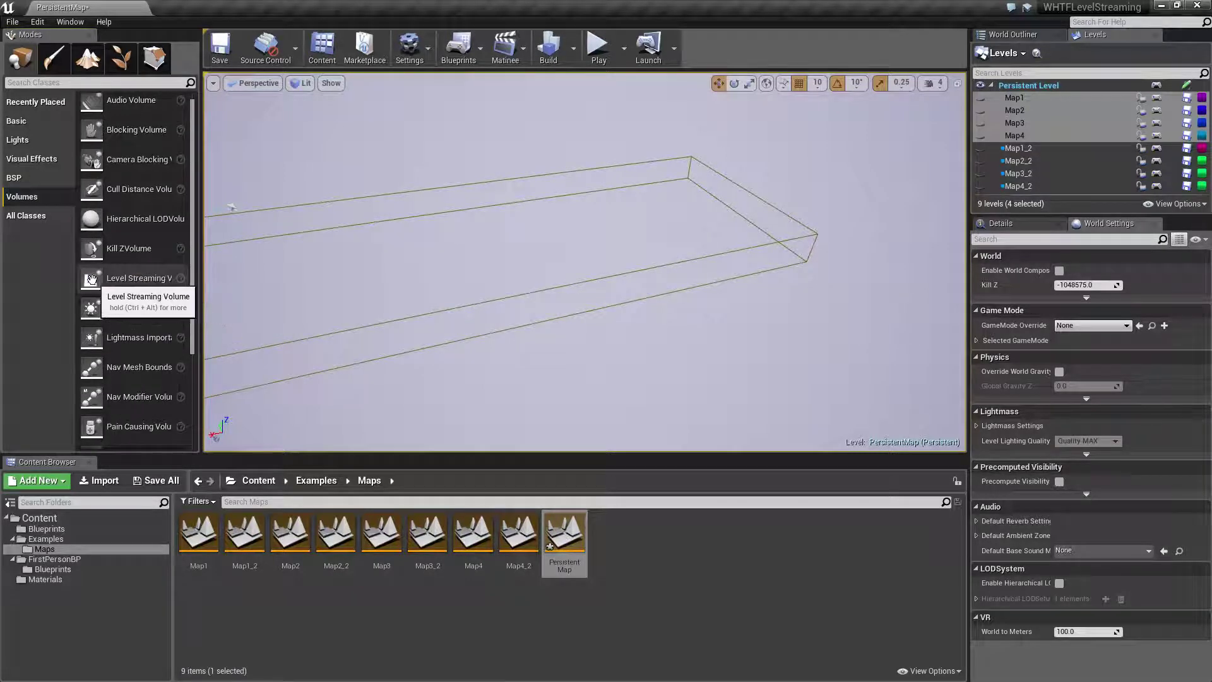
drag(91, 279, 726, 335)
right_drag(725, 335, 669, 181)
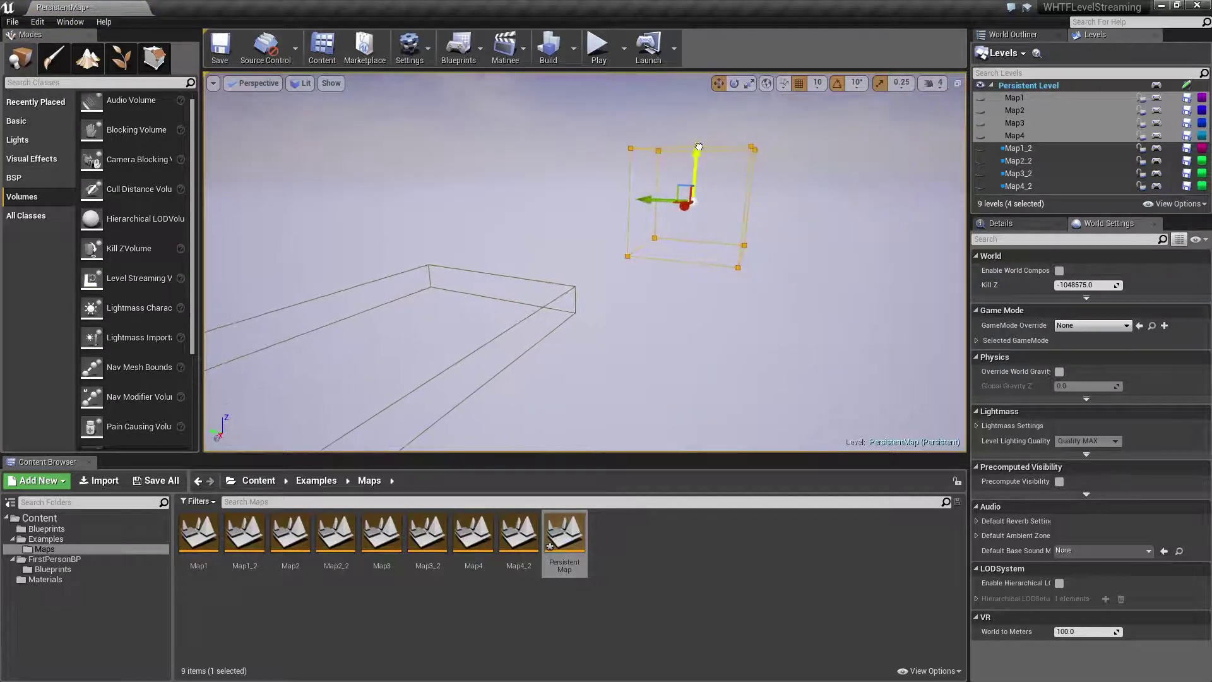
right_drag(638, 386, 639, 232)
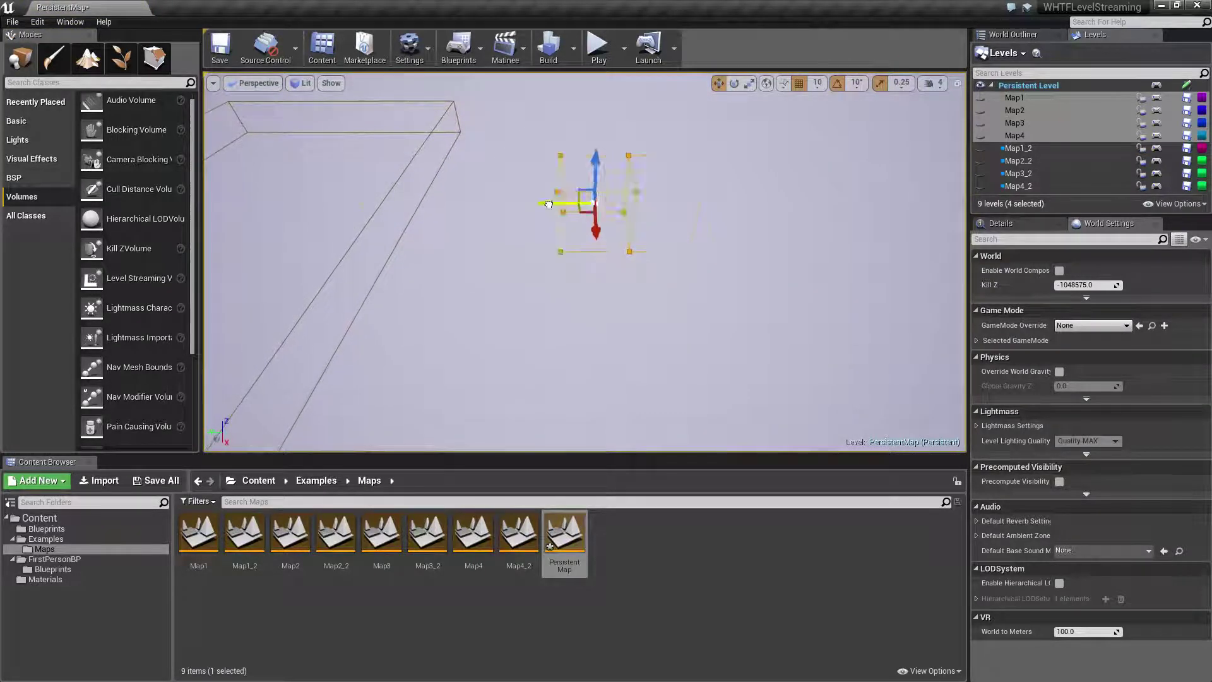
drag(336, 156, 259, 332)
right_drag(259, 333, 428, 267)
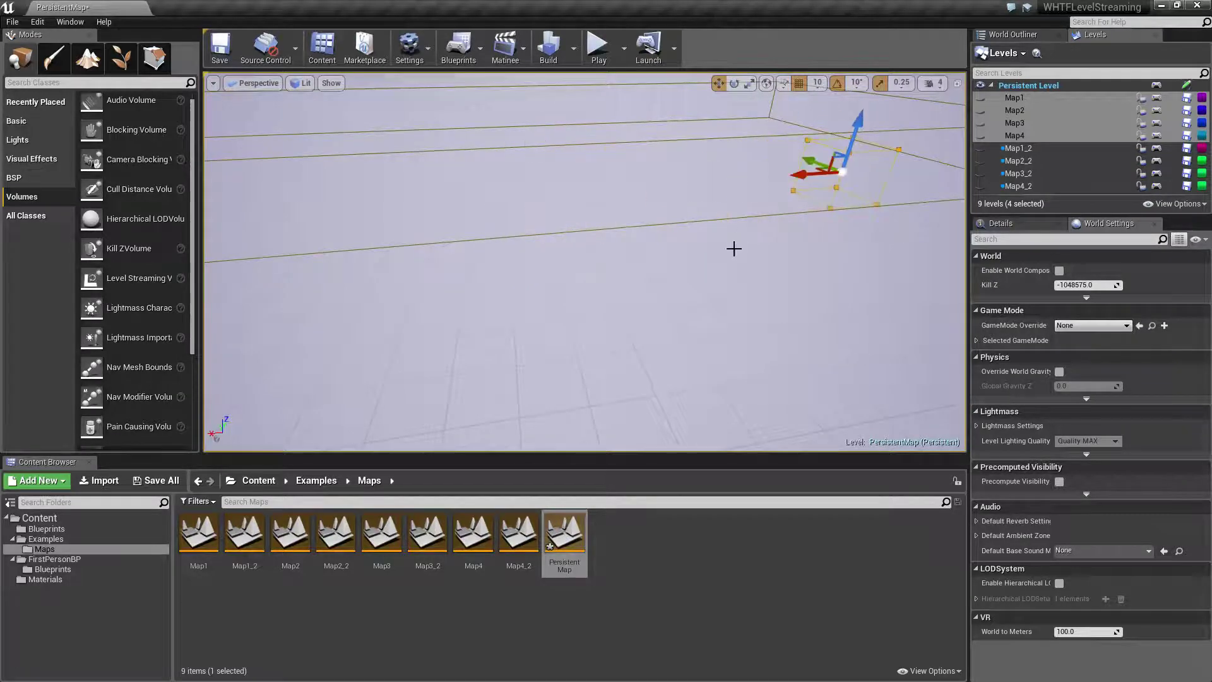
mouse_move(733, 248)
right_down()
mouse_move(720, 253)
mouse_move(745, 243)
right_up()
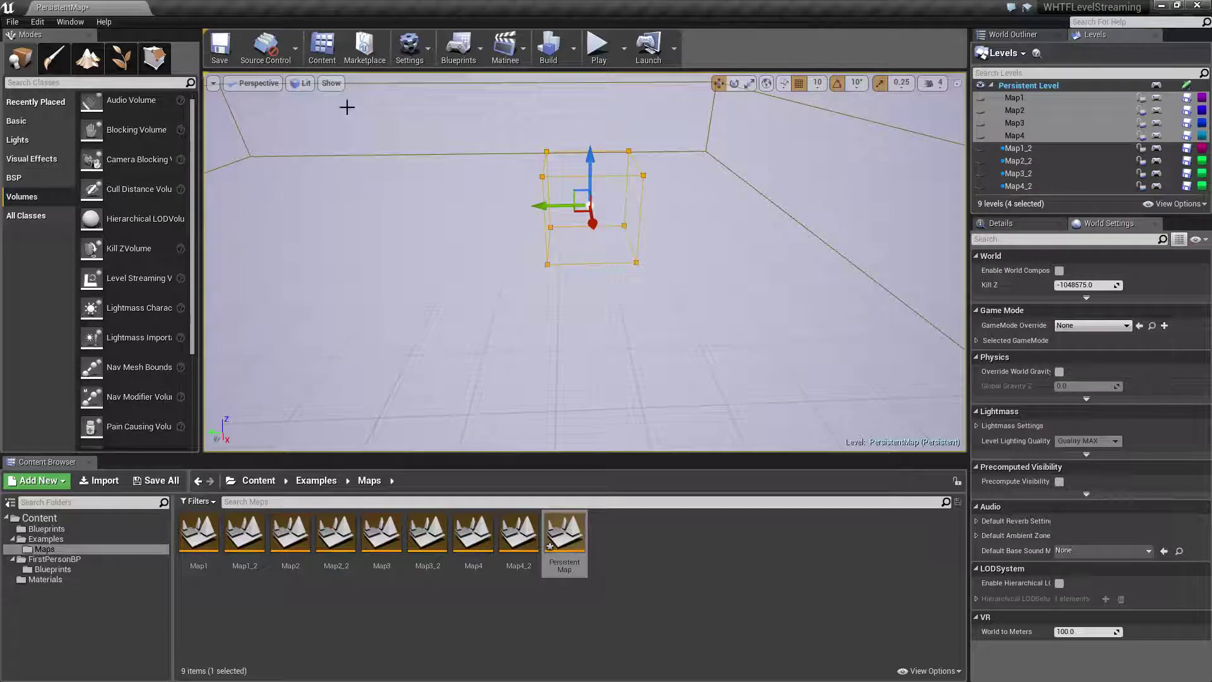
- Switch the viewport to the top view and make Map3 and Map4 visible alongside the persistent level
click(247, 88)
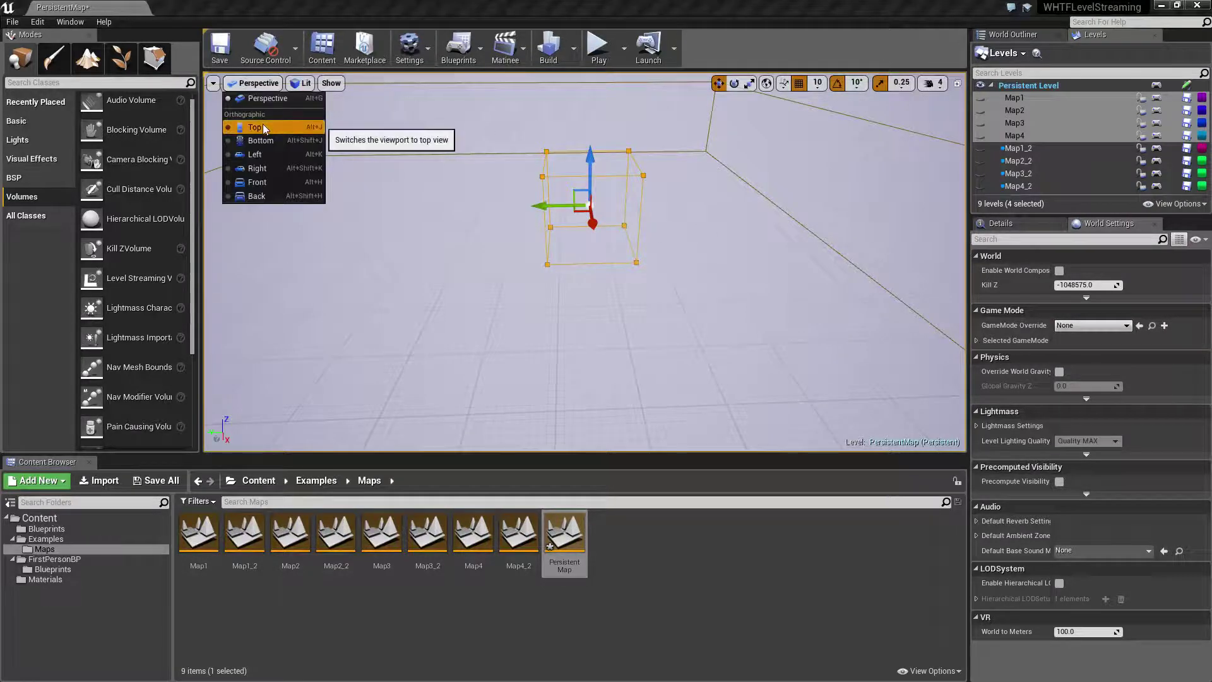
click(264, 124)
scroll(634, 235, down, 6)
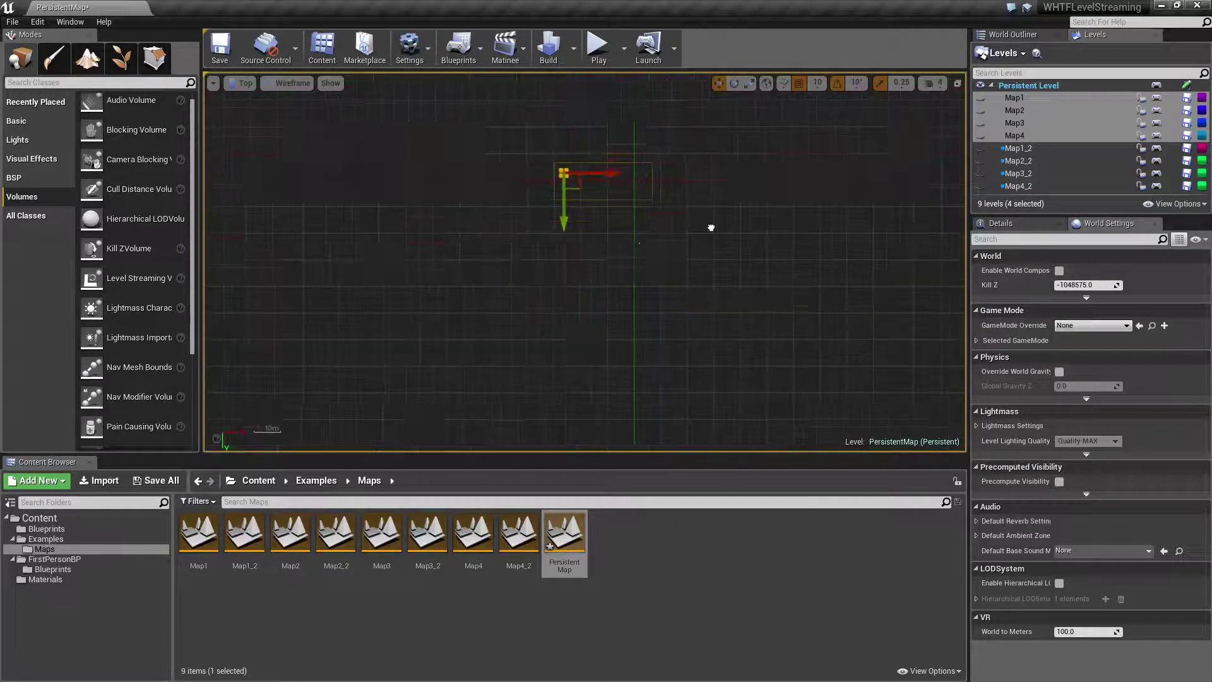
scroll(467, 239, up, 4)
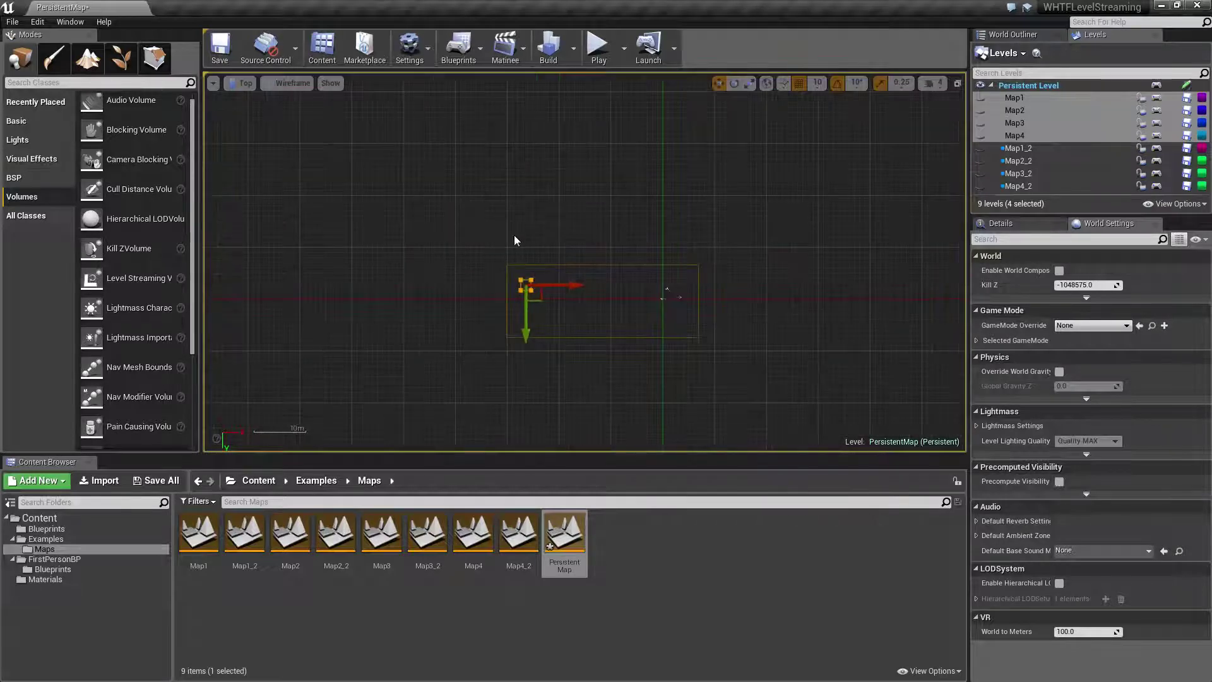
click(980, 86)
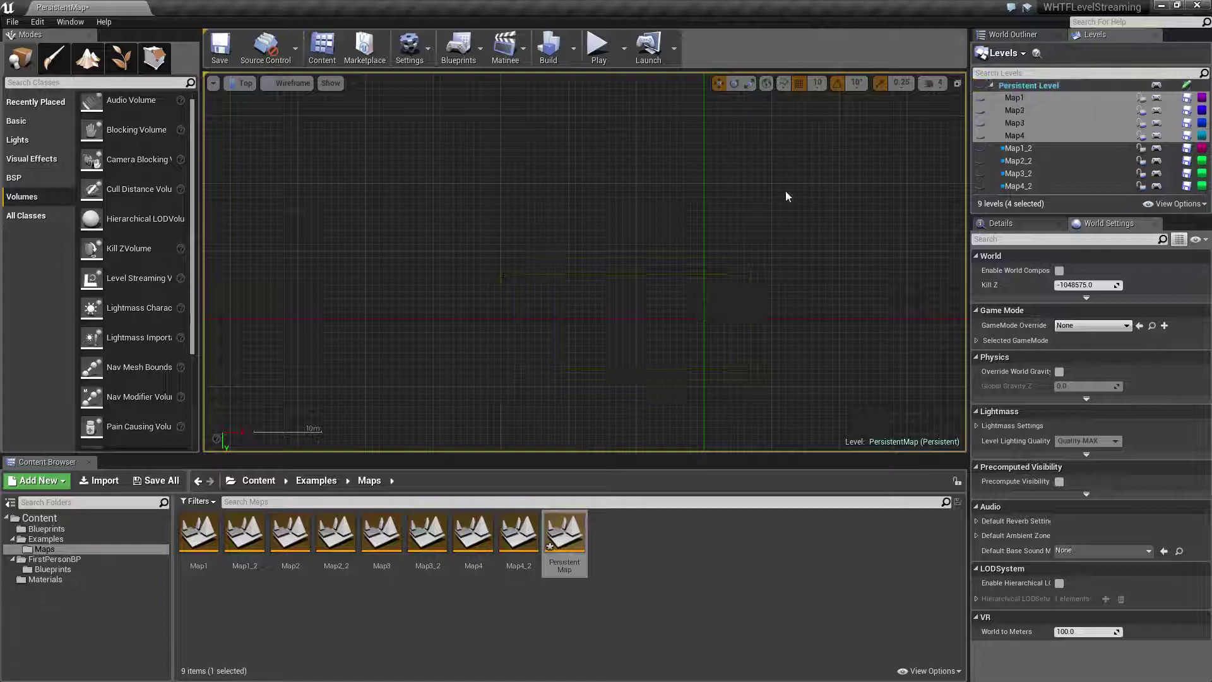
click(980, 86)
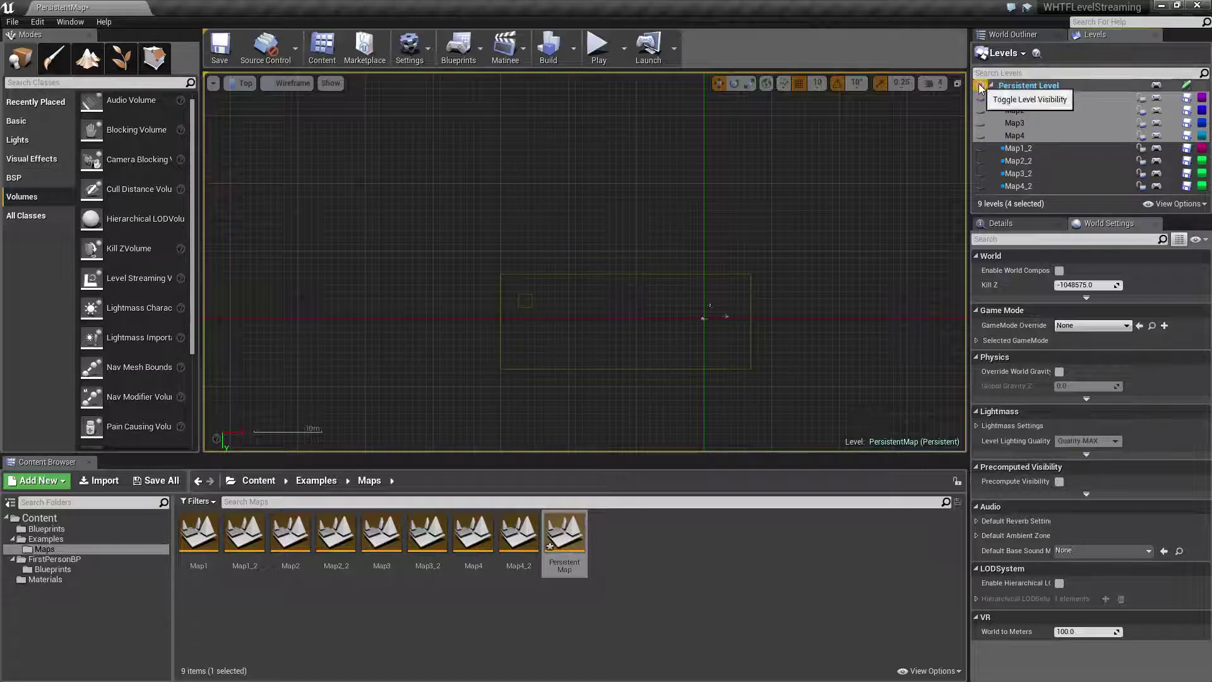
click(980, 135)
click(980, 124)
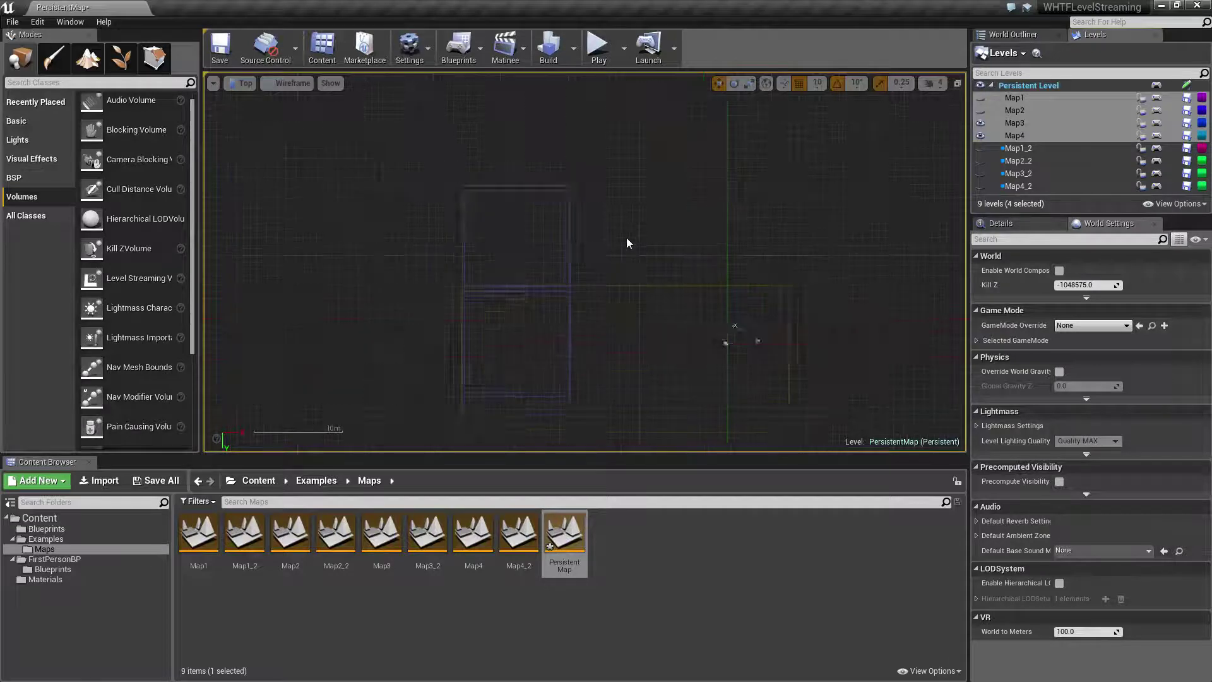
scroll(626, 236, up, 2)
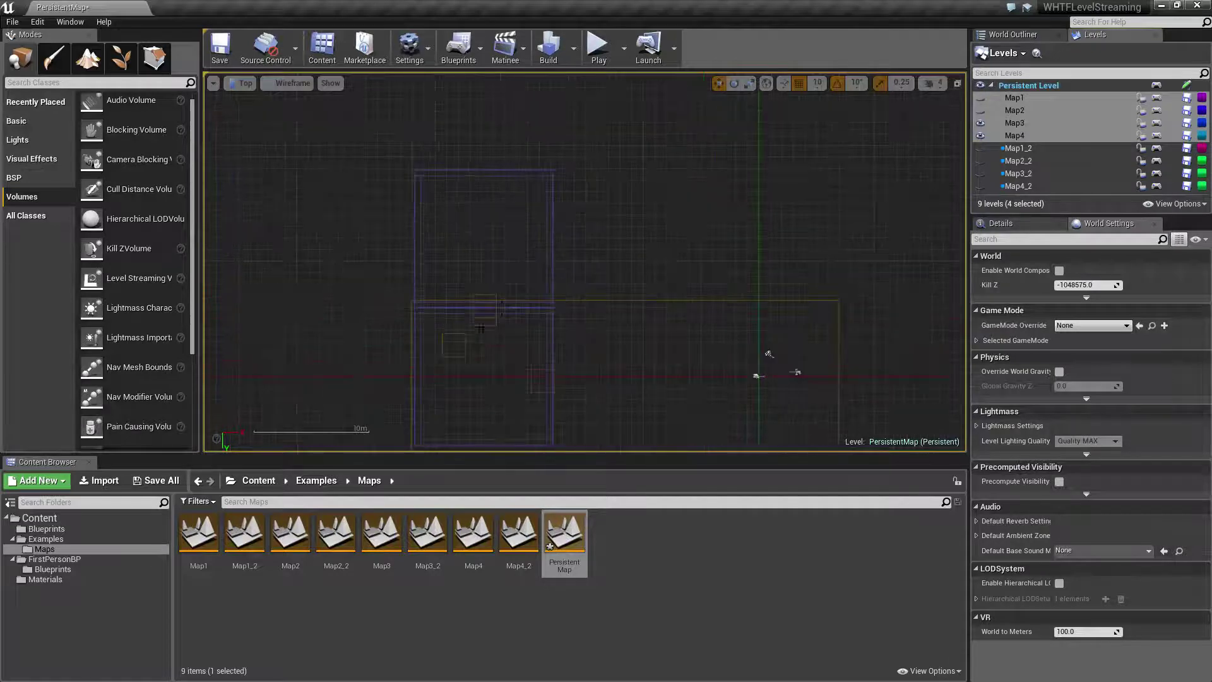
- Rename the new Level Streaming Volume as SV_Map34
click(1023, 36)
click(1042, 139)
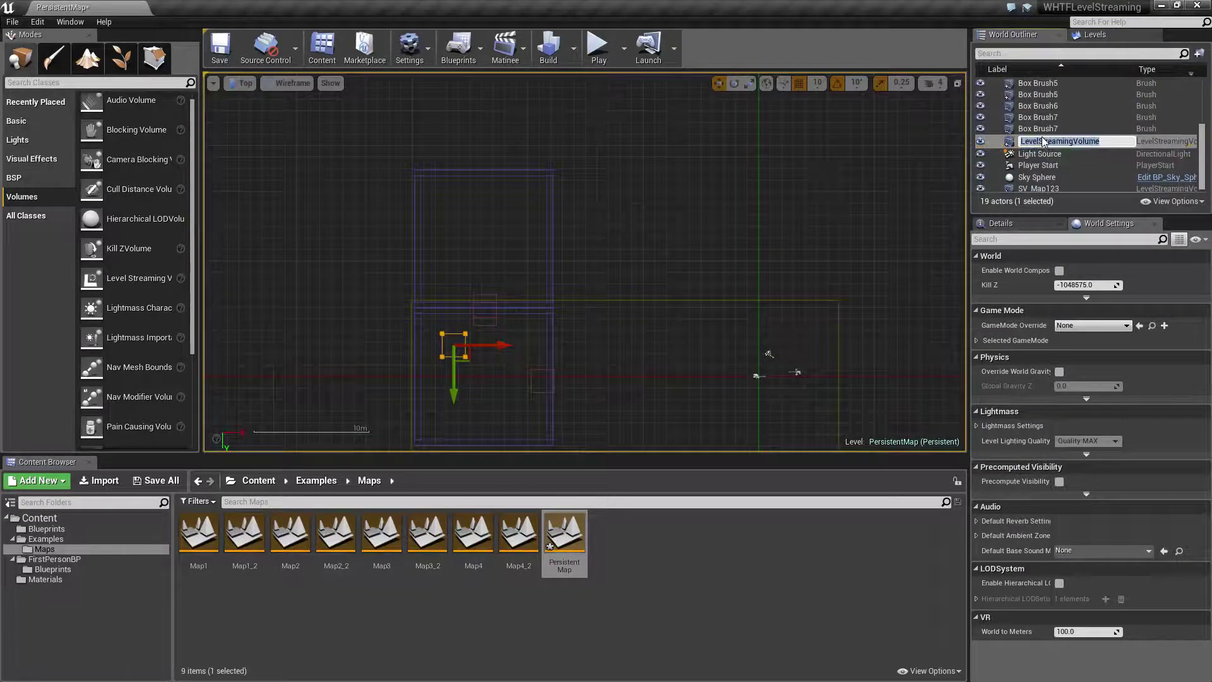
text(SV34)
key(Return)
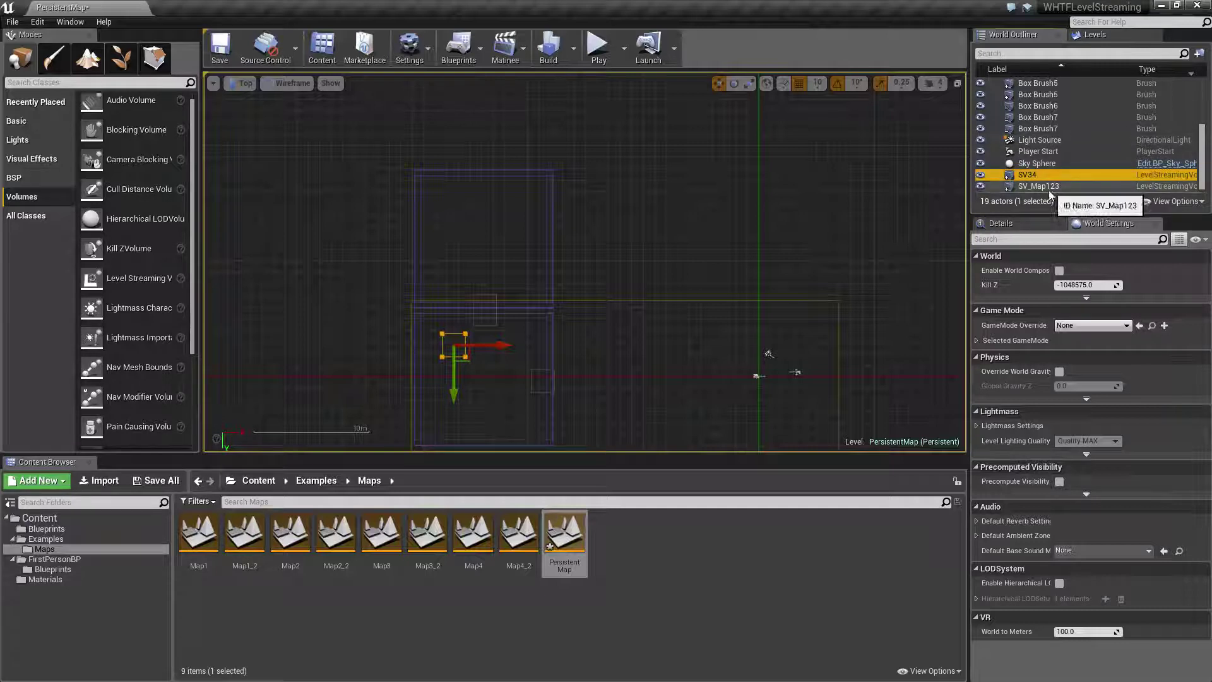
click(1017, 187)
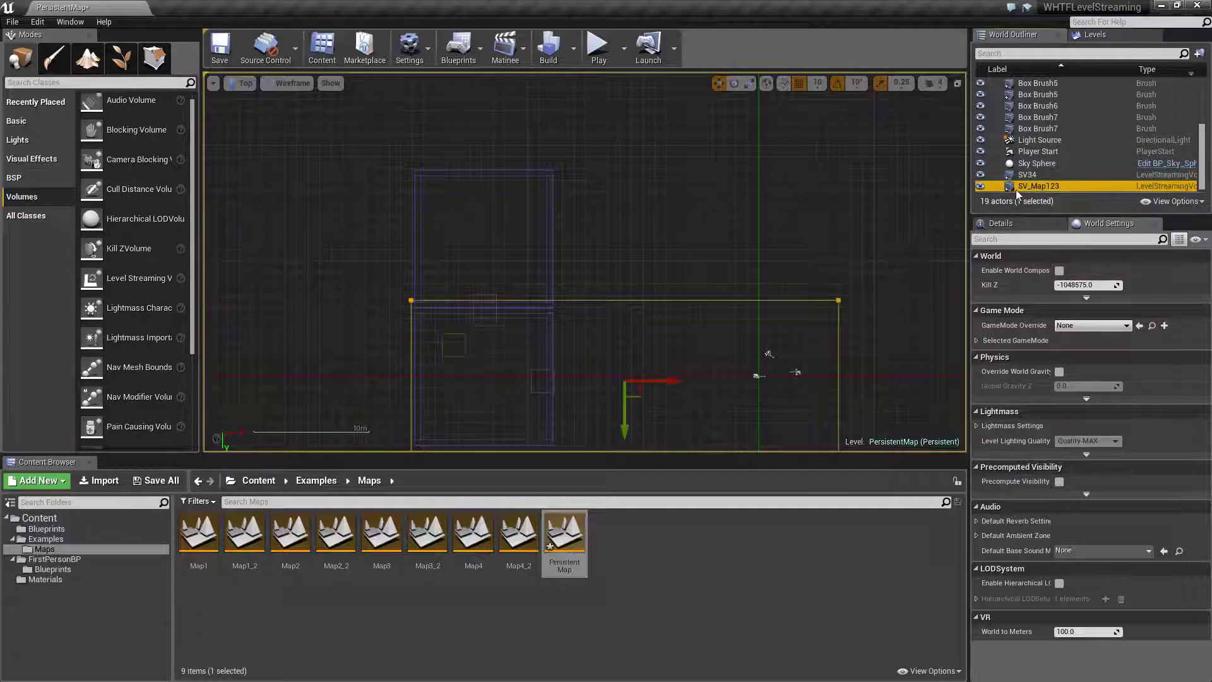
click(1031, 176)
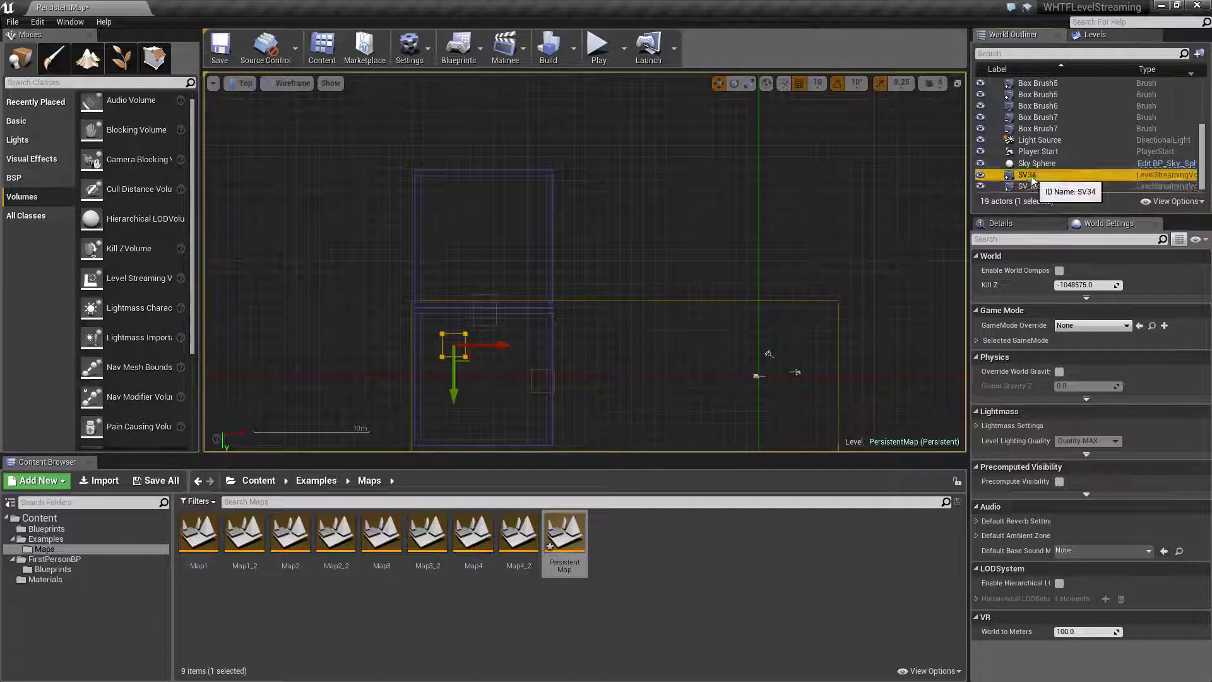
click(1041, 176)
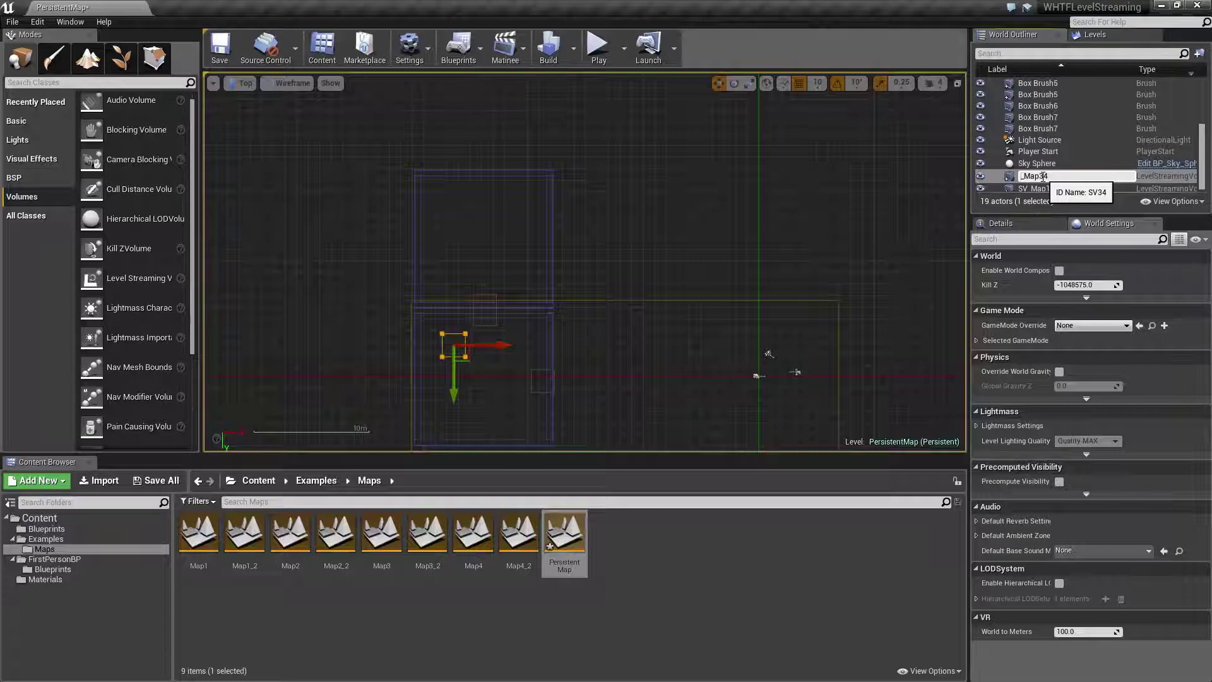
text(V)
key(Return)
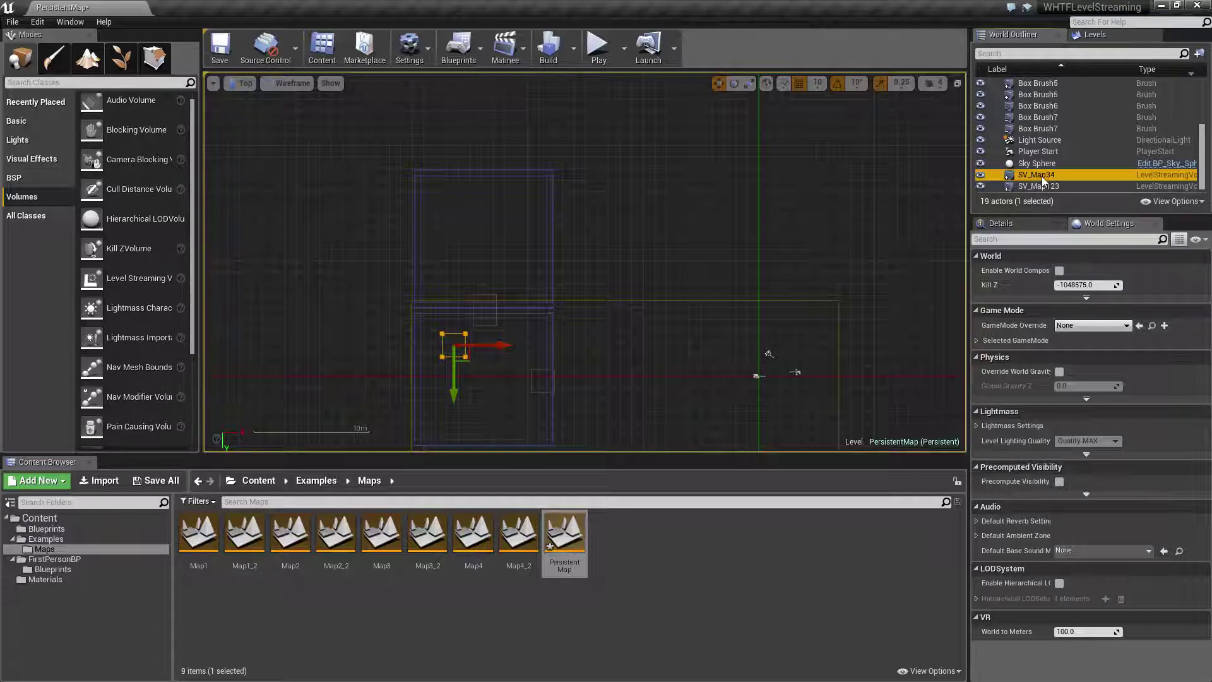
- Scale SV_Map34 in the top view to roughly the combined length and the width of the Map3 and Map4 rooms
click(1039, 185)
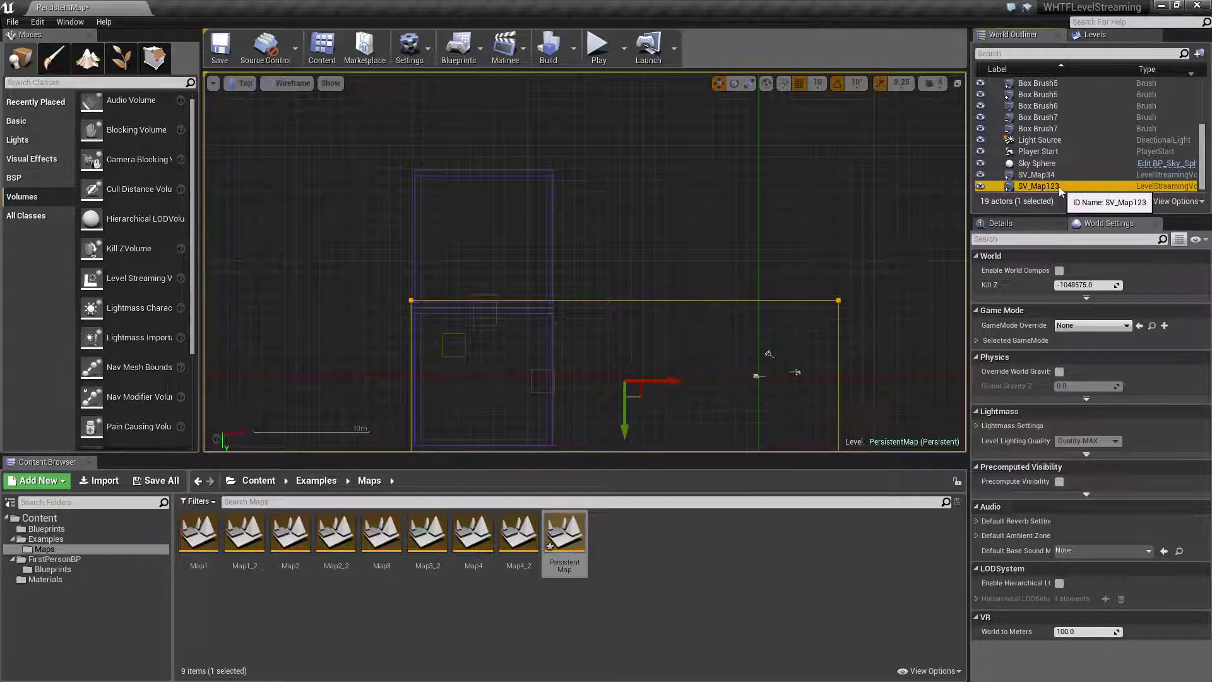
click(1035, 175)
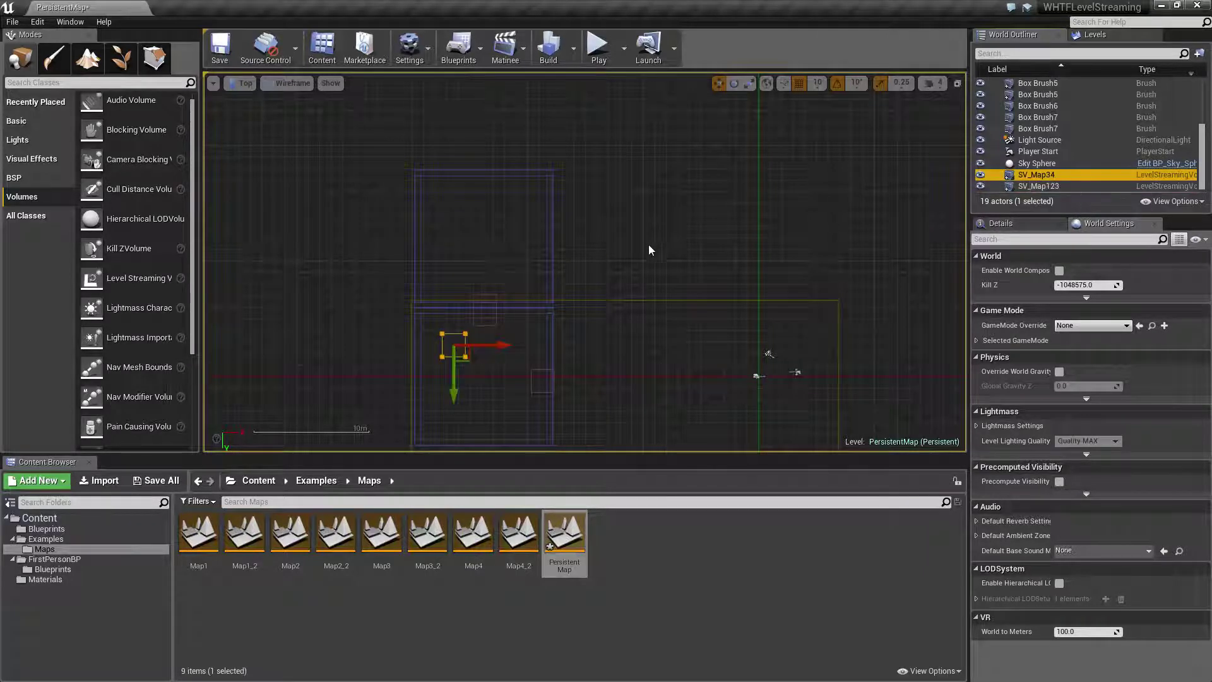
right_drag(649, 250, 734, 175)
scroll(554, 289, up, 2)
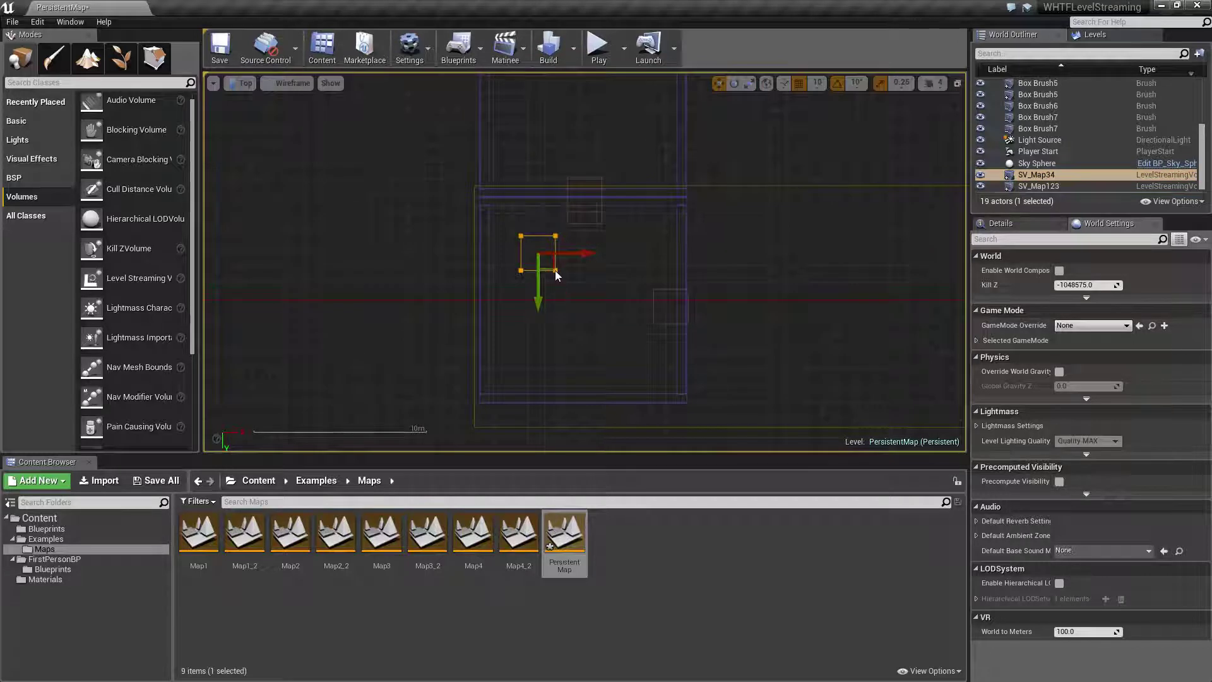
key(e)
key(r)
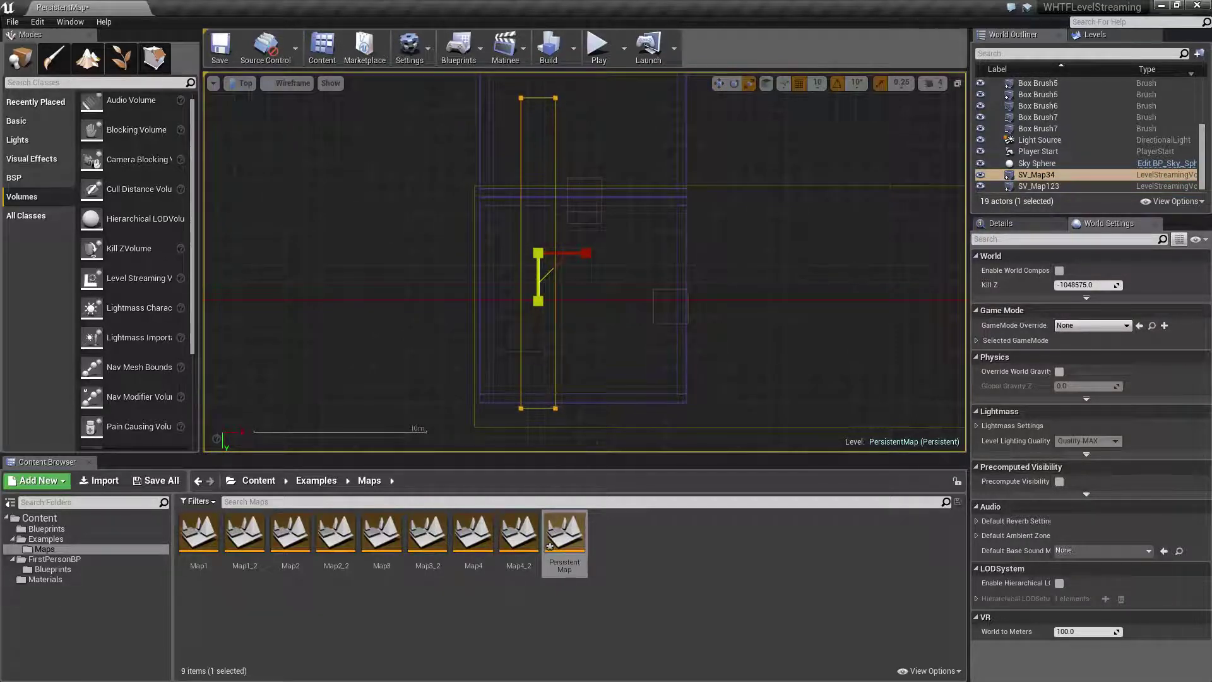
drag(555, 240, 644, 241)
- Center SV_Map34 over the wall between the Map3 and Map4 rooms and lengthen it to enclose both rooms
key(w)
drag(538, 301, 599, 218)
scroll(622, 236, down, 2)
key(e)
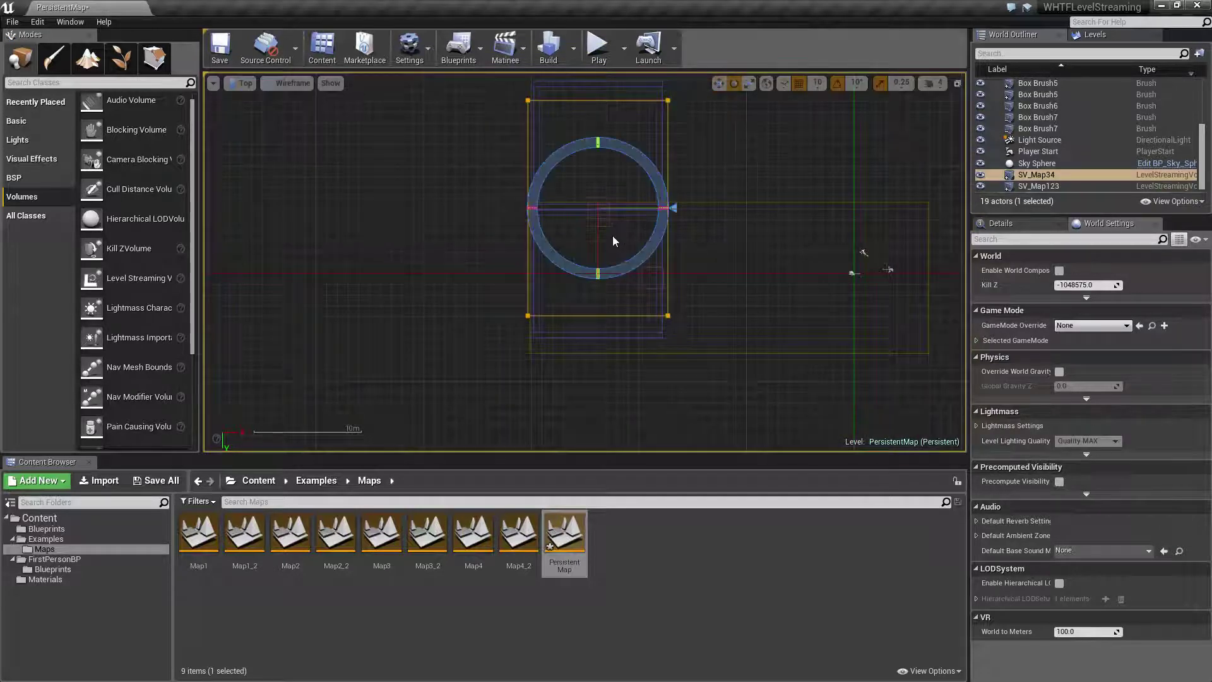
key(r)
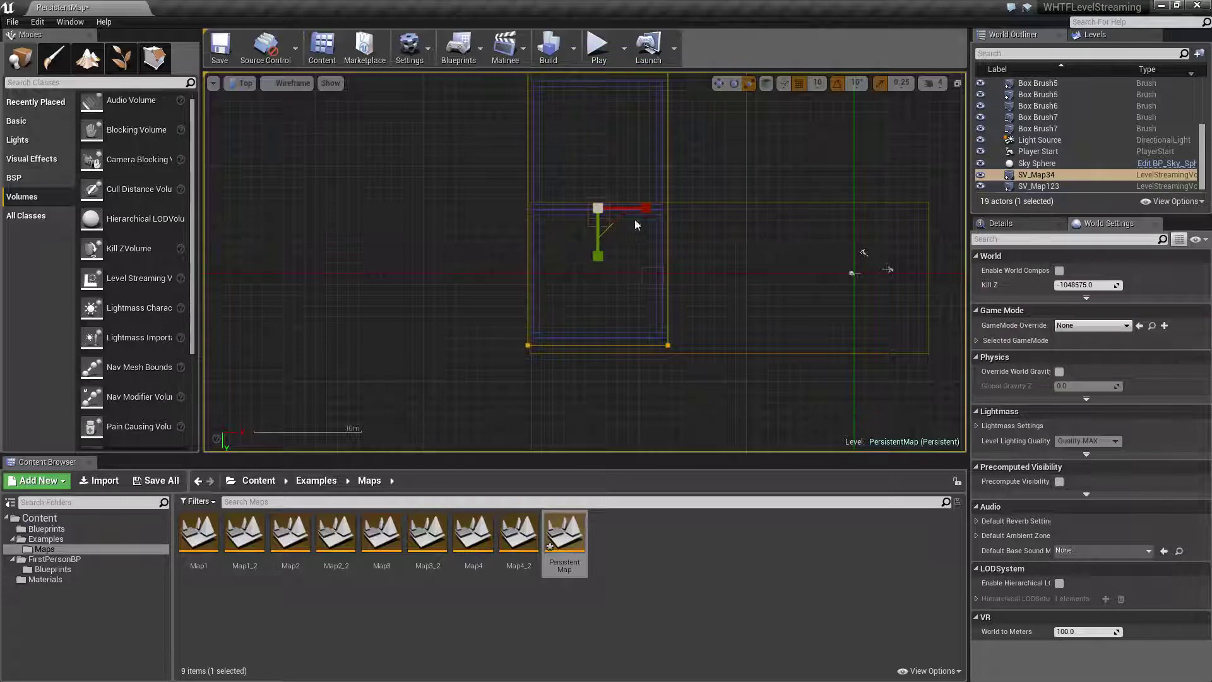
key(e)
key(w)
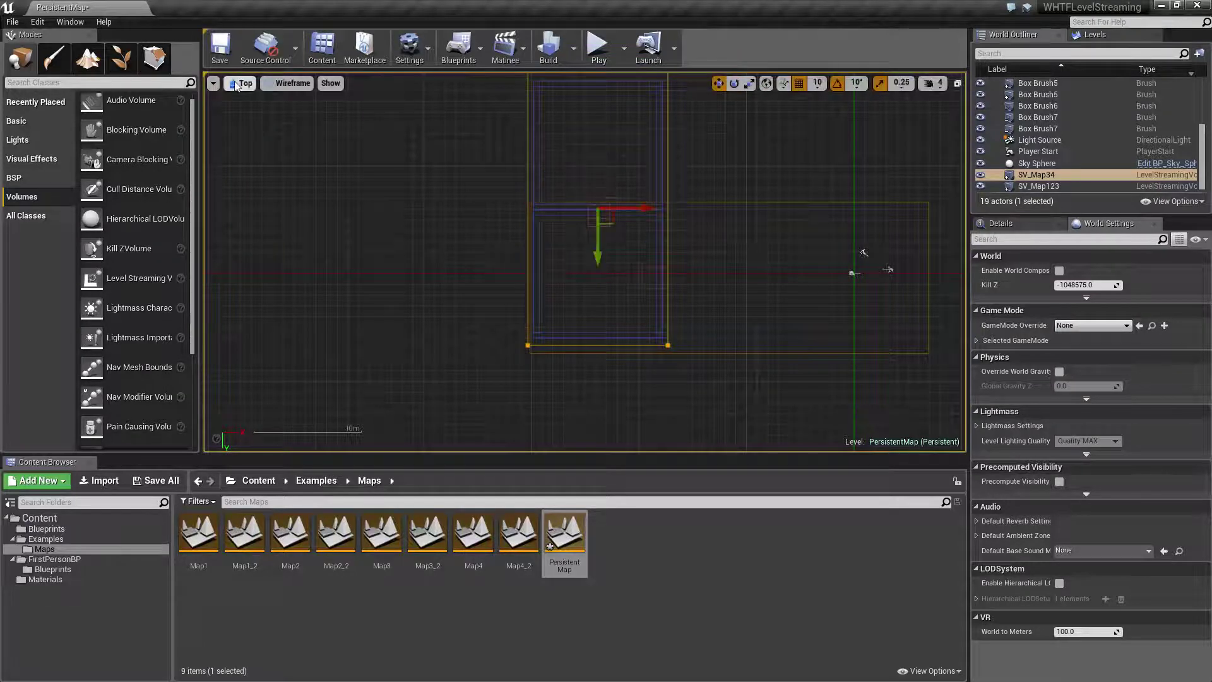
- Raise SV_Map34 in the left view to sit above the room floors, and return to the perspective view
click(243, 83)
click(258, 154)
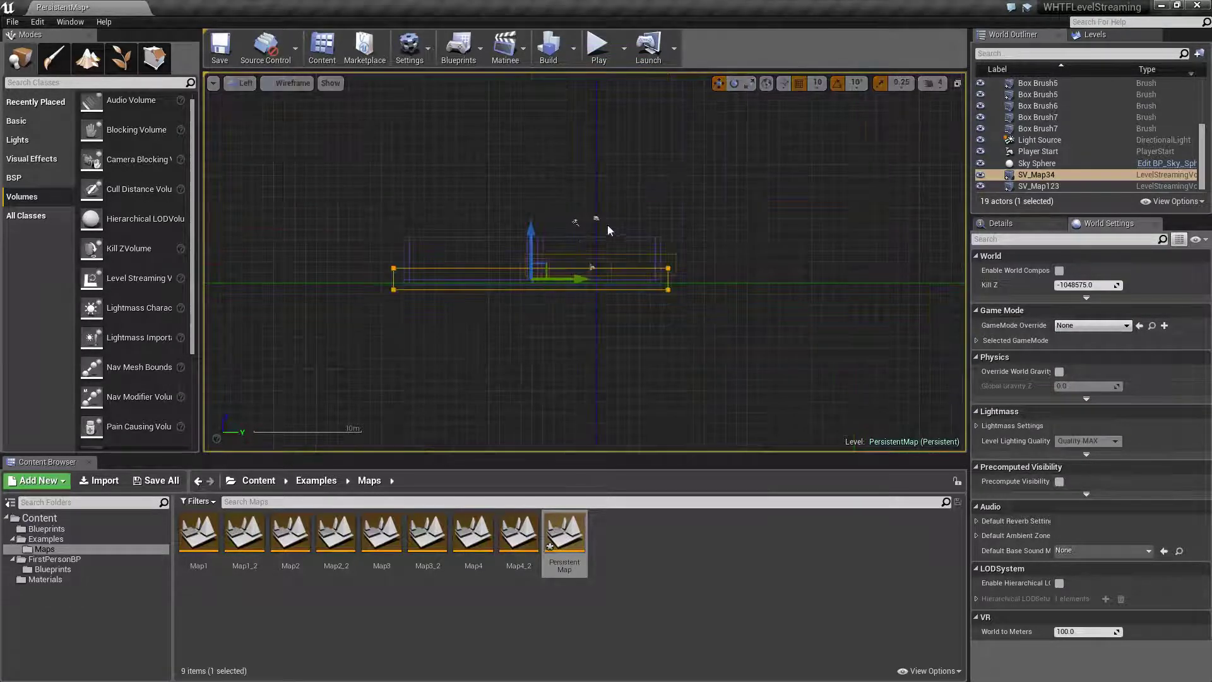
scroll(609, 221, up, 2)
drag(527, 270, 531, 254)
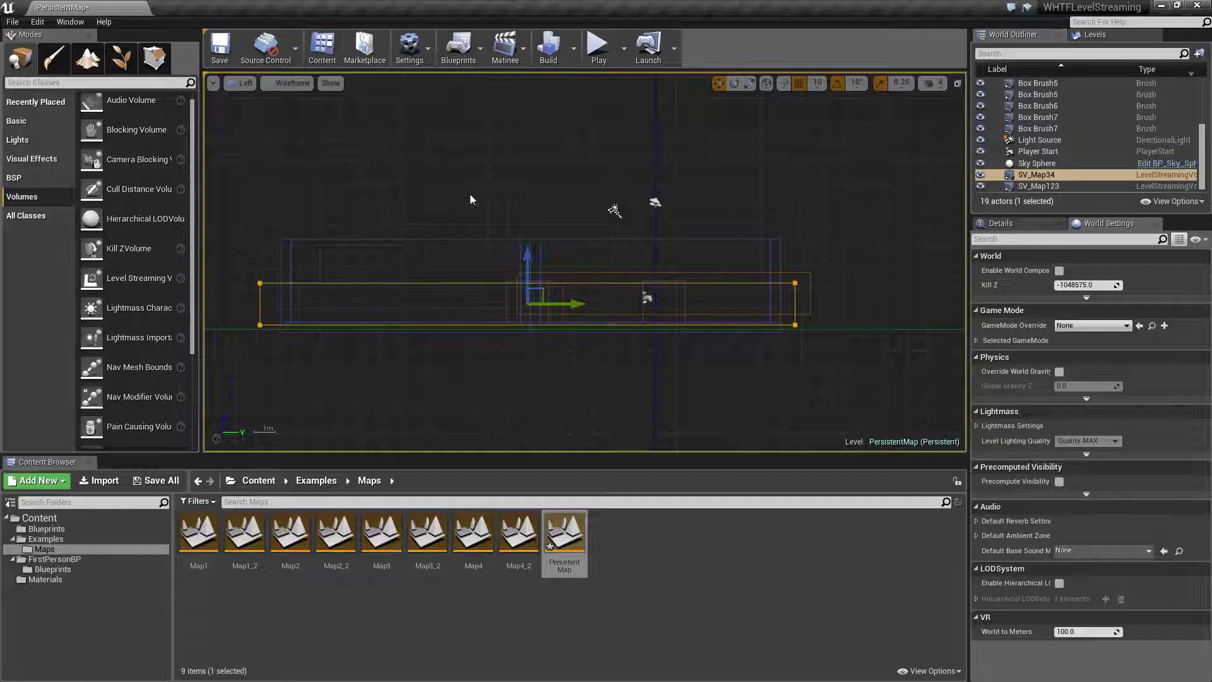
click(243, 83)
click(257, 100)
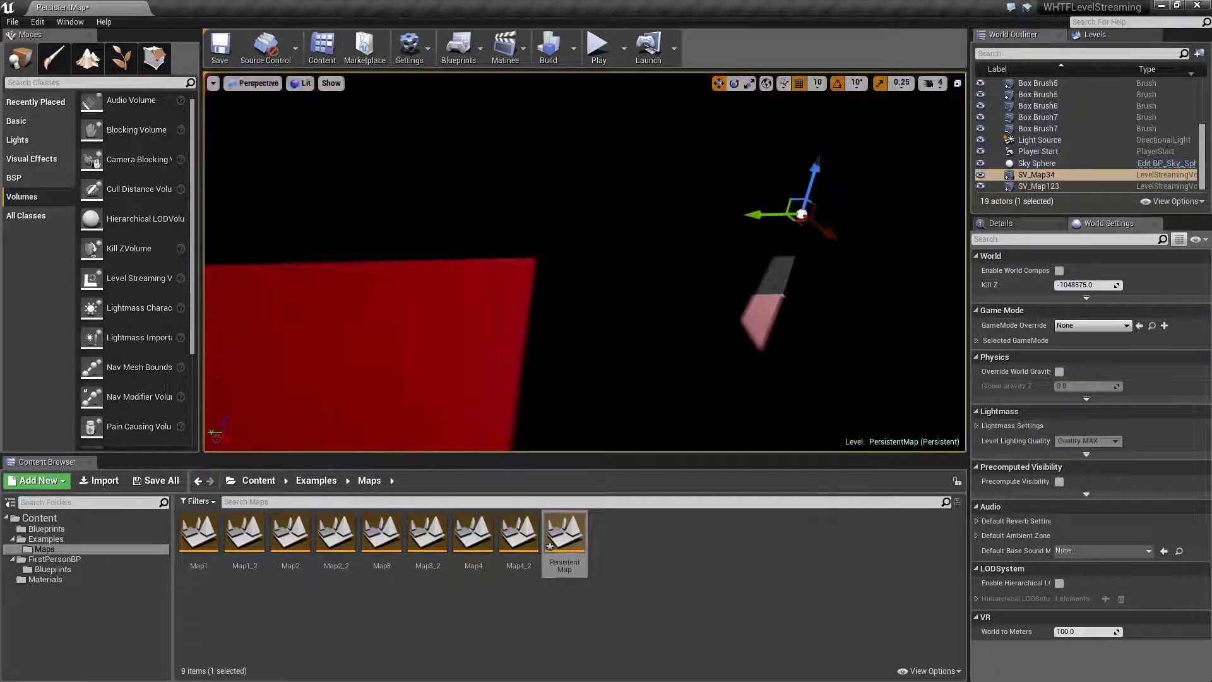
right_drag(568, 265, 577, 214)
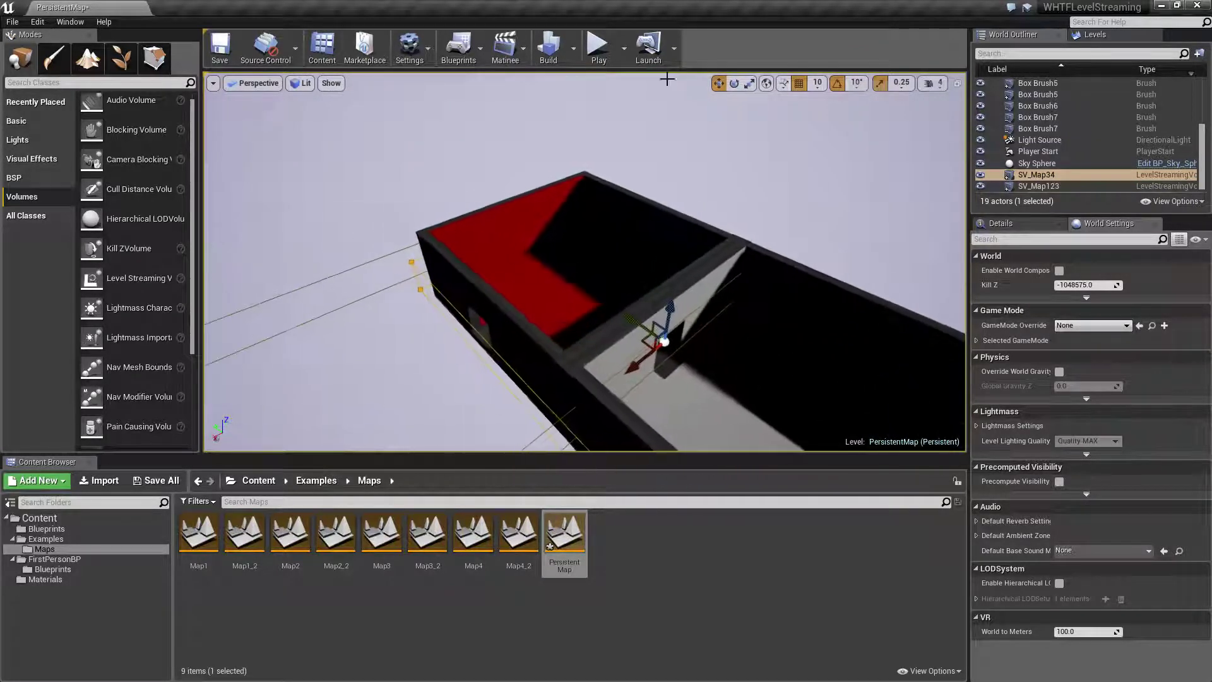
- Play the level in the viewport, walk through the rooms toward Map4, and stop the session
click(599, 47)
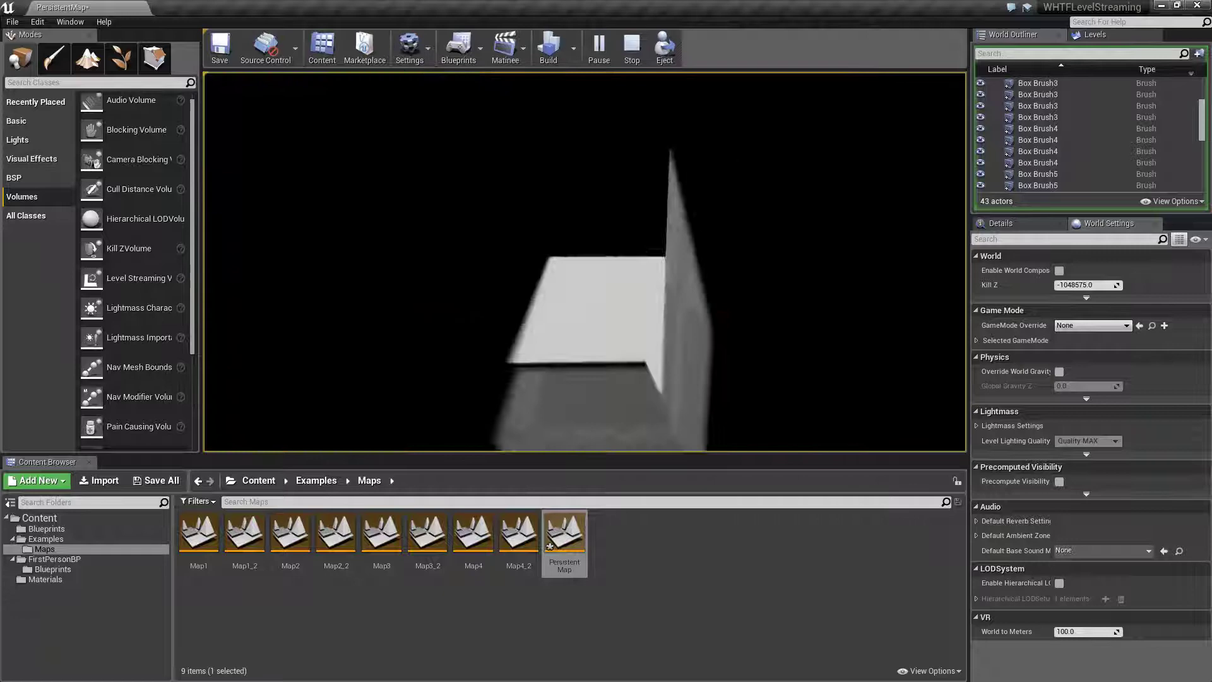
key(w)
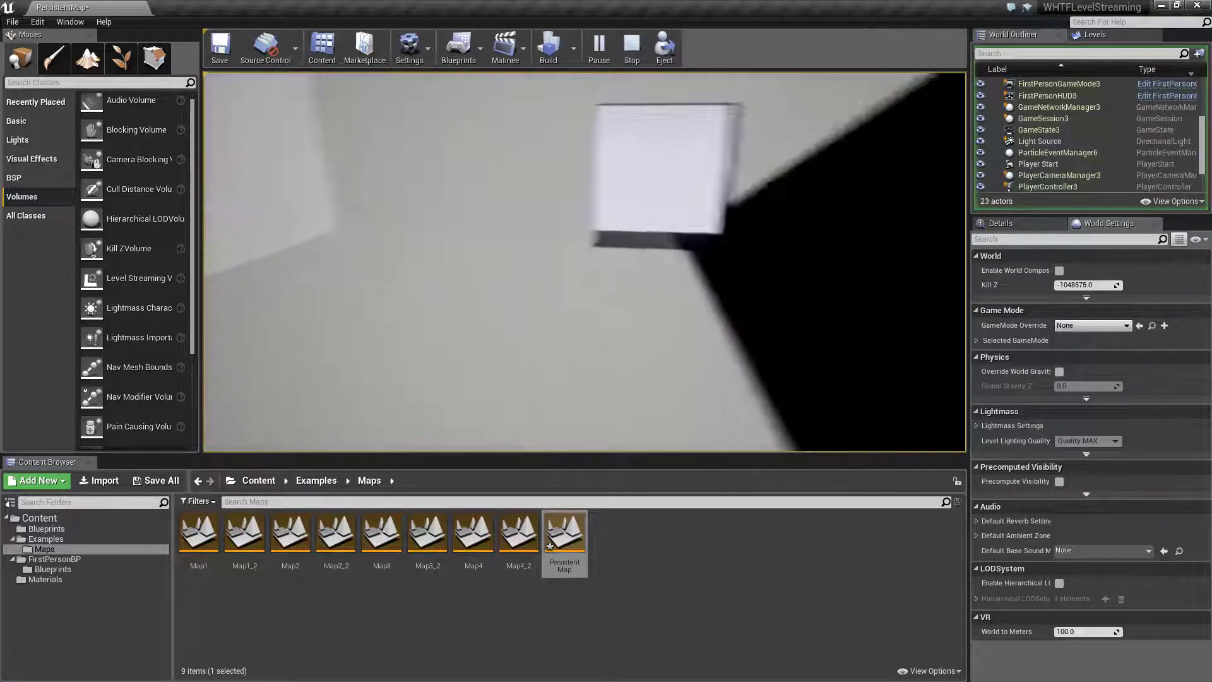
key(w)
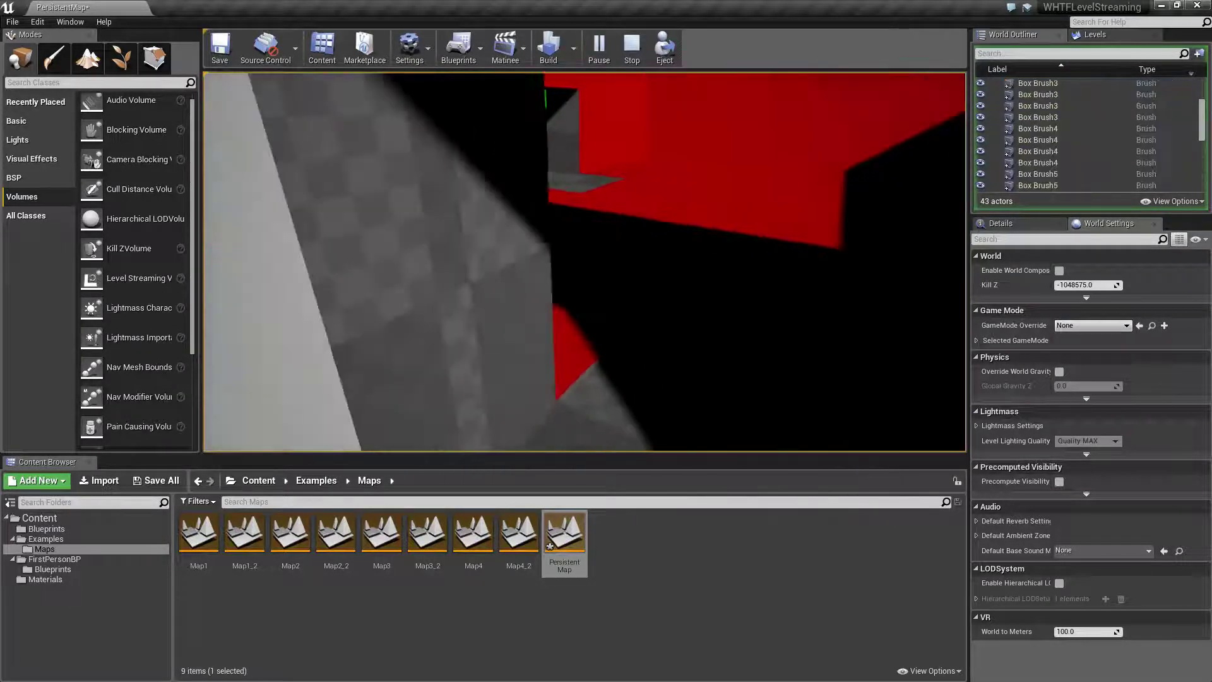
key(Escape)
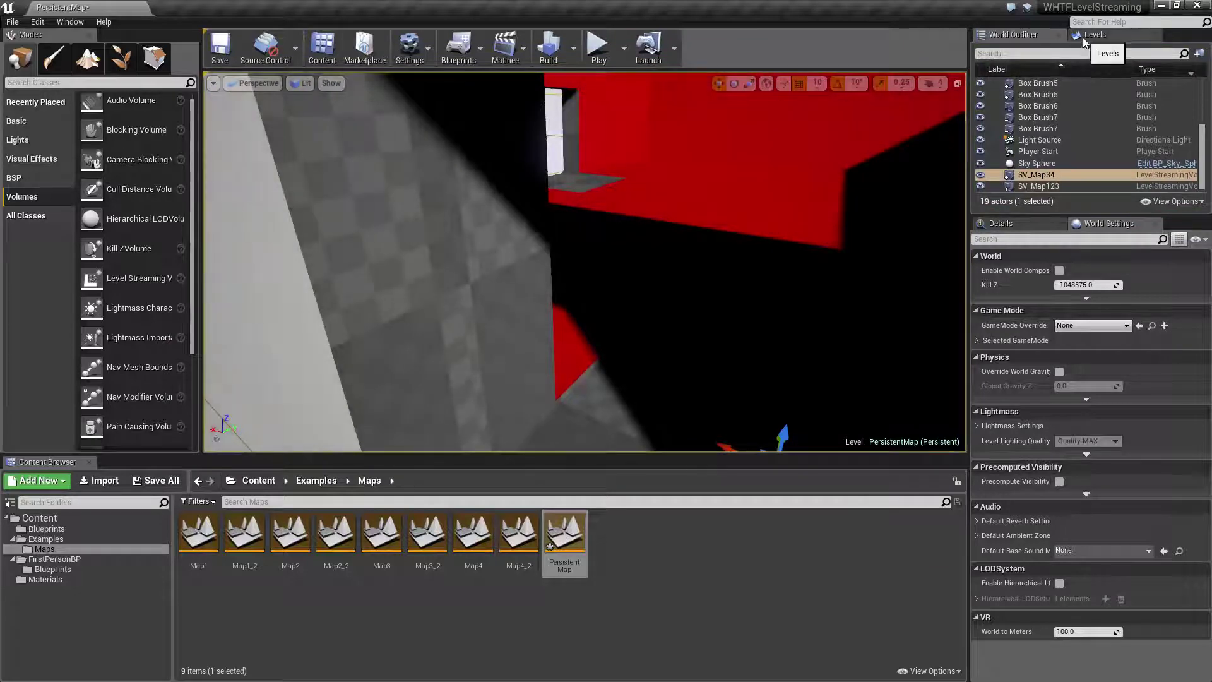
- In the level details of Map3, assign SV_Map34 to the empty second streaming volume entry
click(1083, 39)
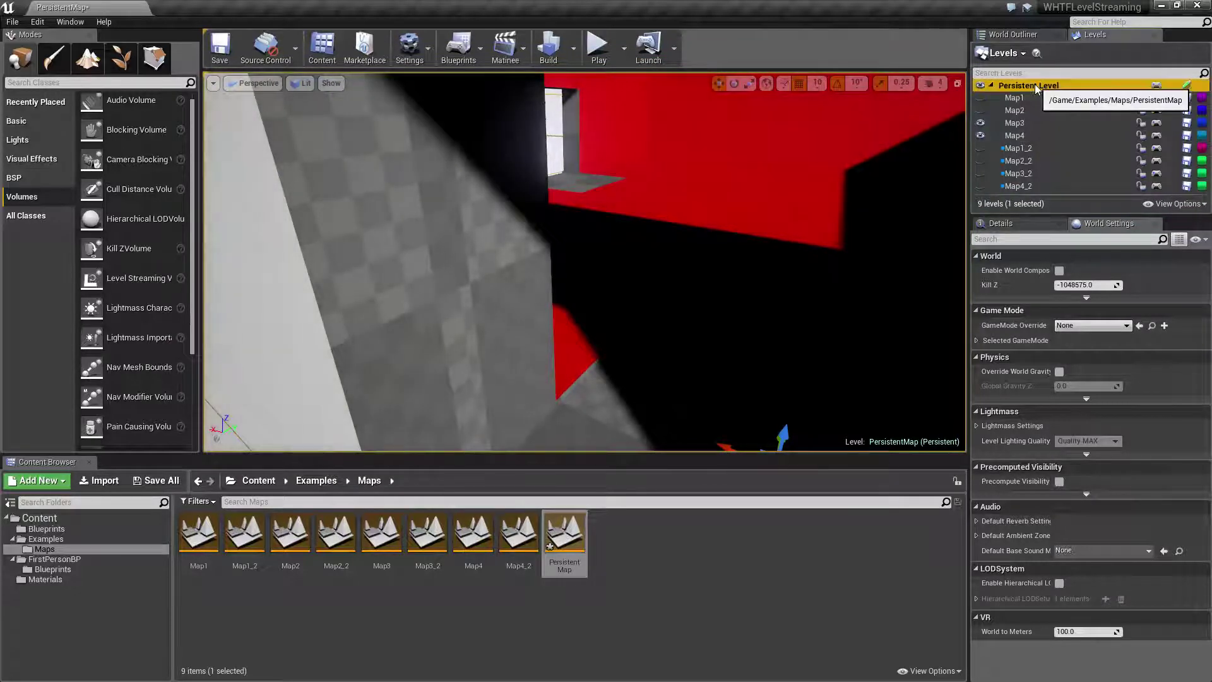
click(1035, 53)
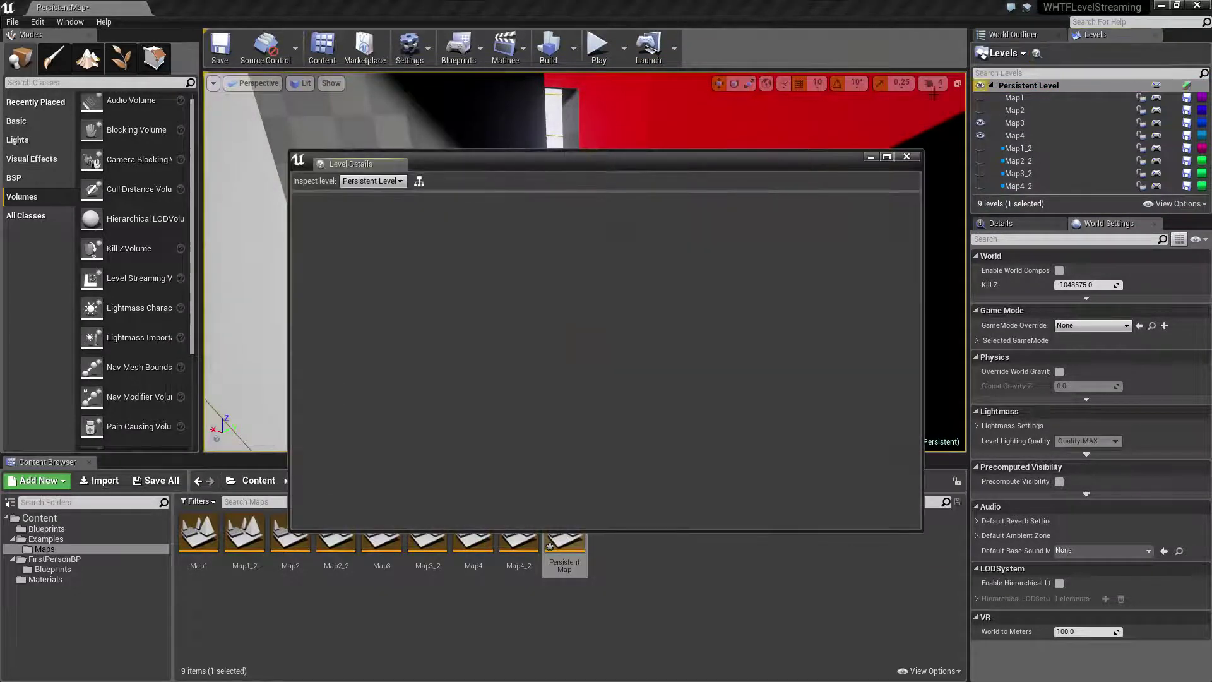
click(373, 182)
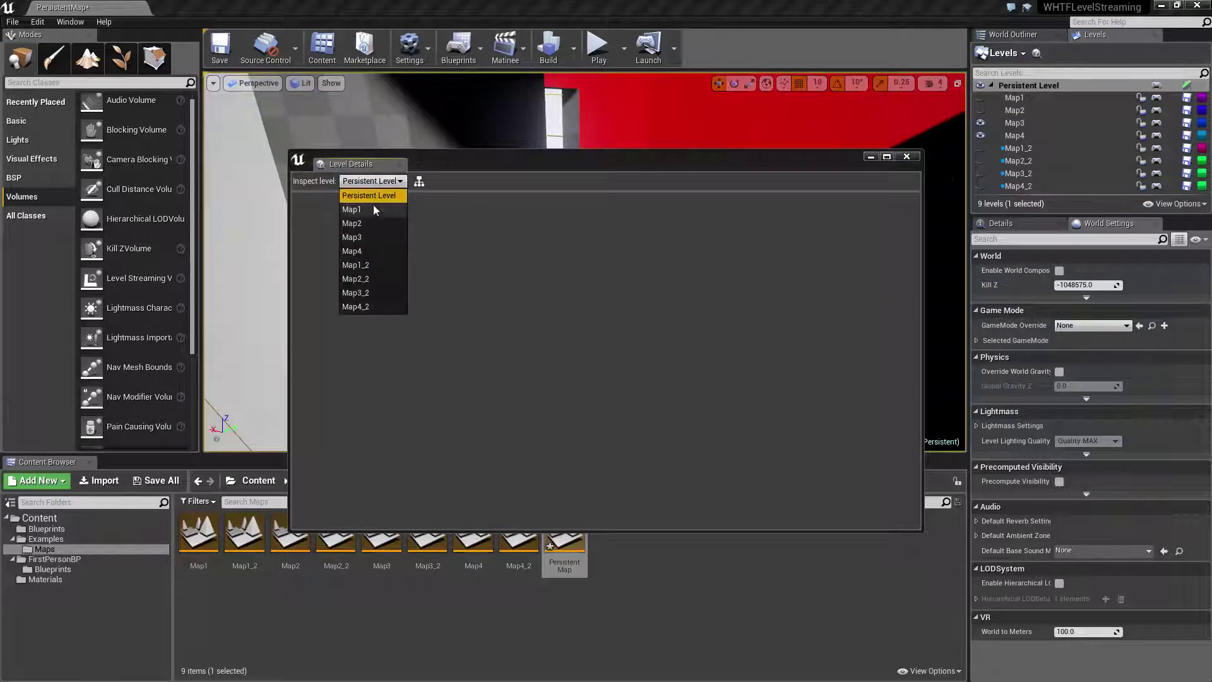
click(376, 237)
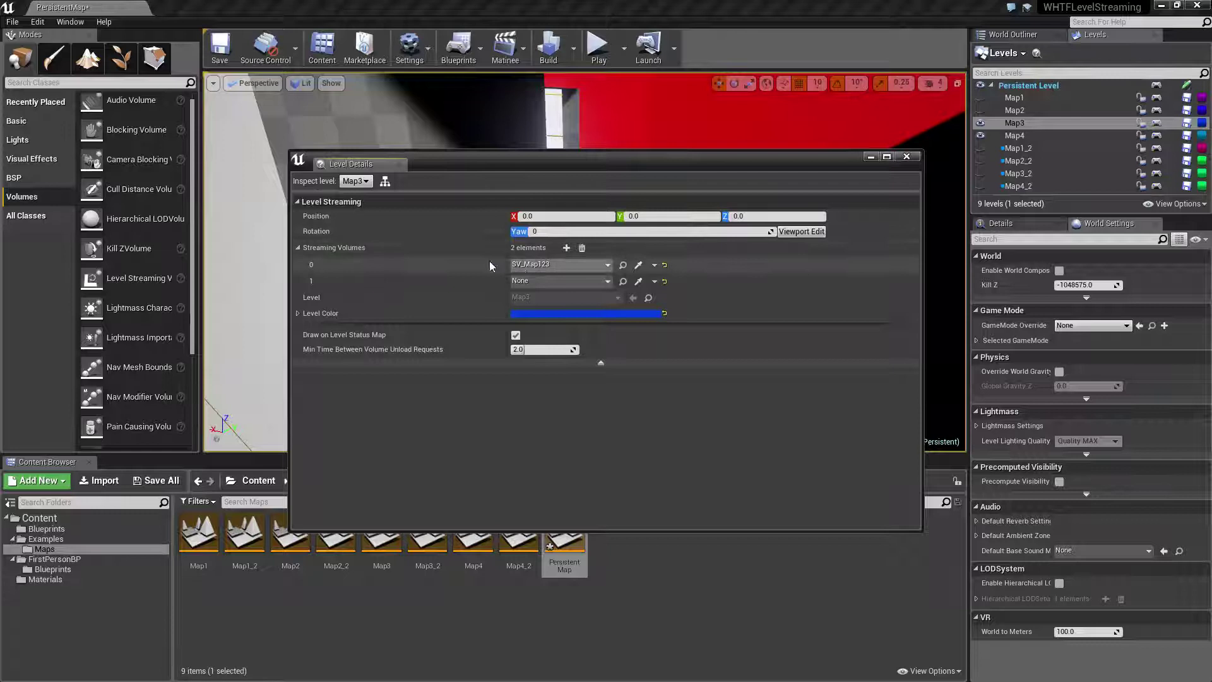
click(536, 279)
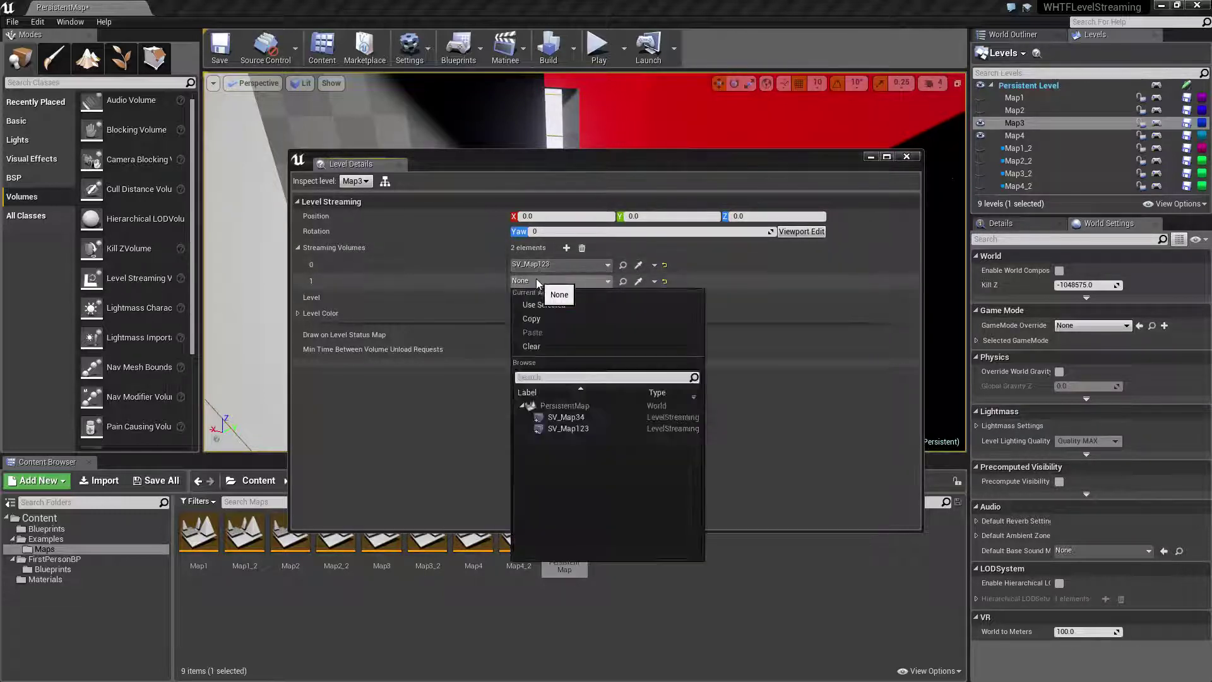
click(582, 418)
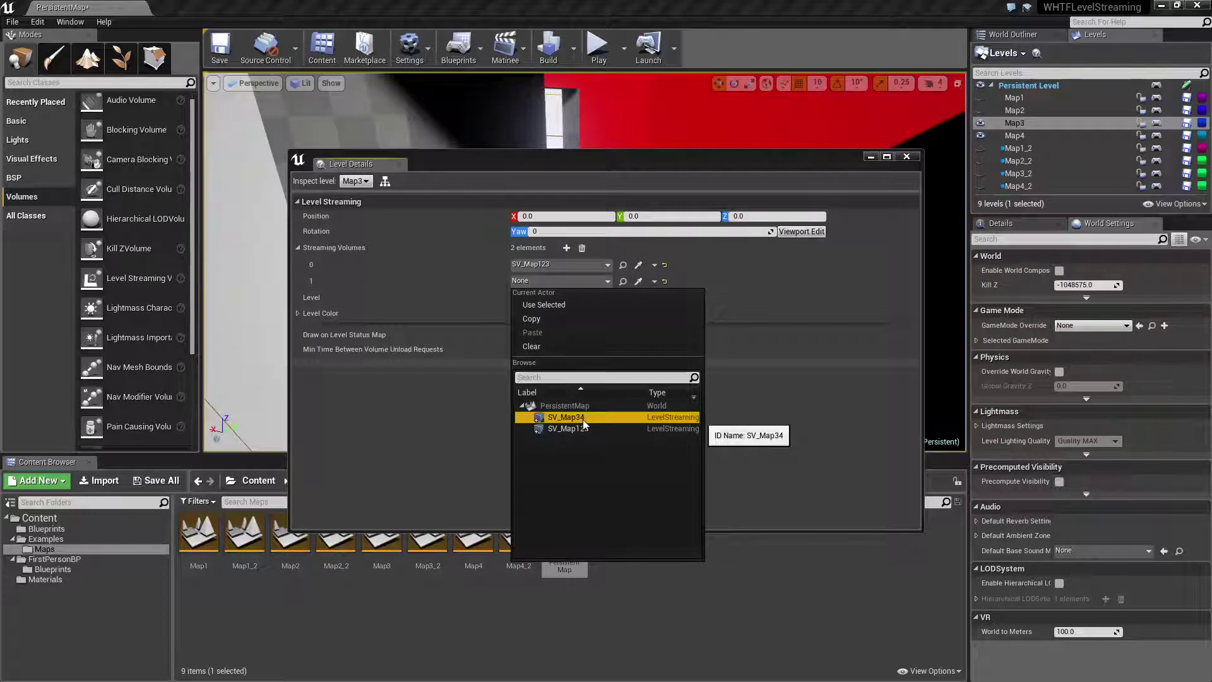
- For Map4, delete the empty streaming volume entry and add a new one set to SV_Map34
click(356, 182)
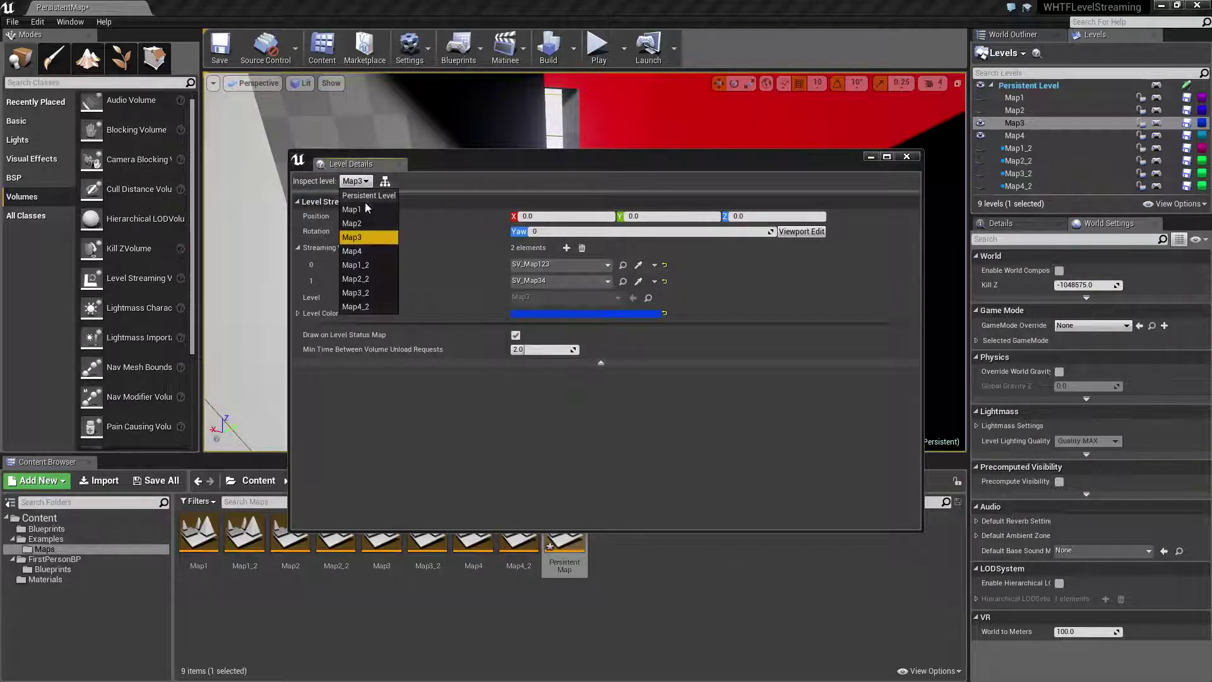
click(370, 251)
click(655, 265)
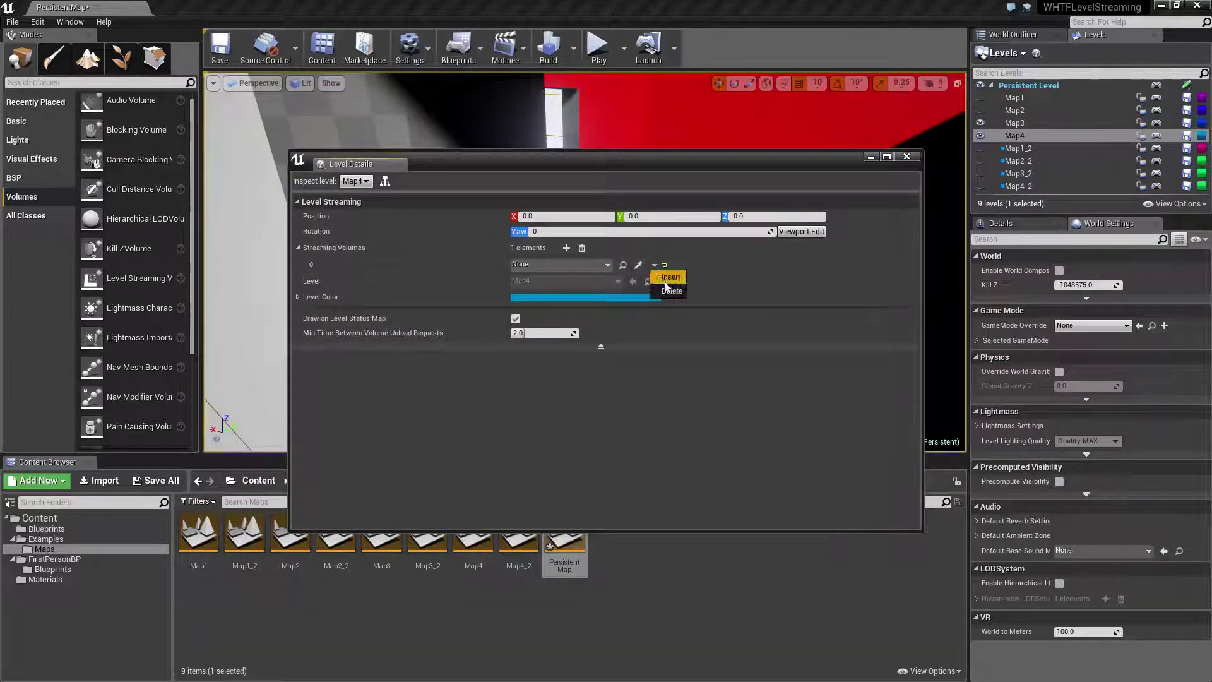
click(669, 289)
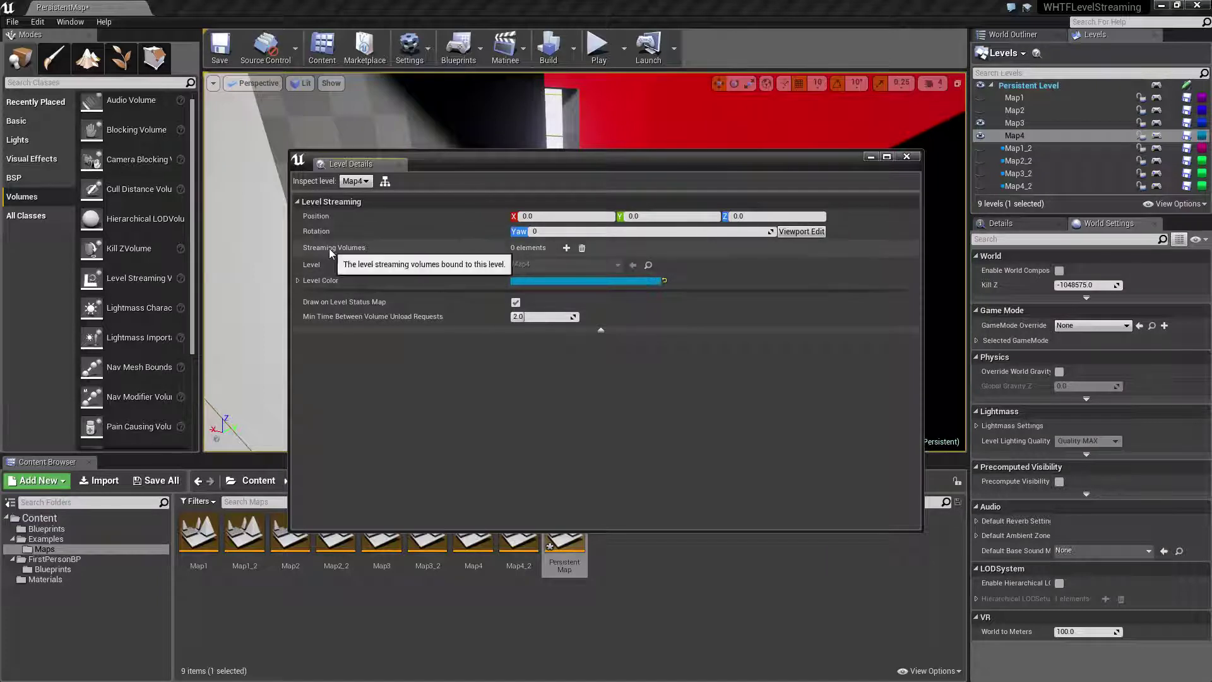
click(566, 247)
click(547, 265)
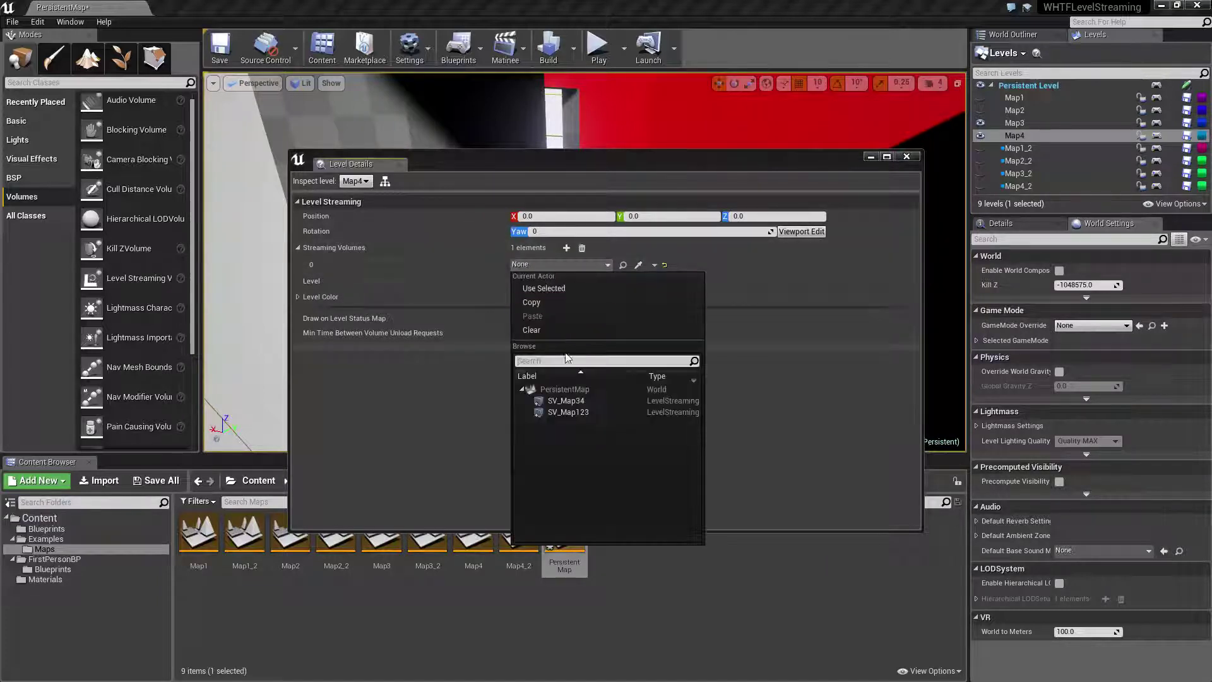
click(563, 401)
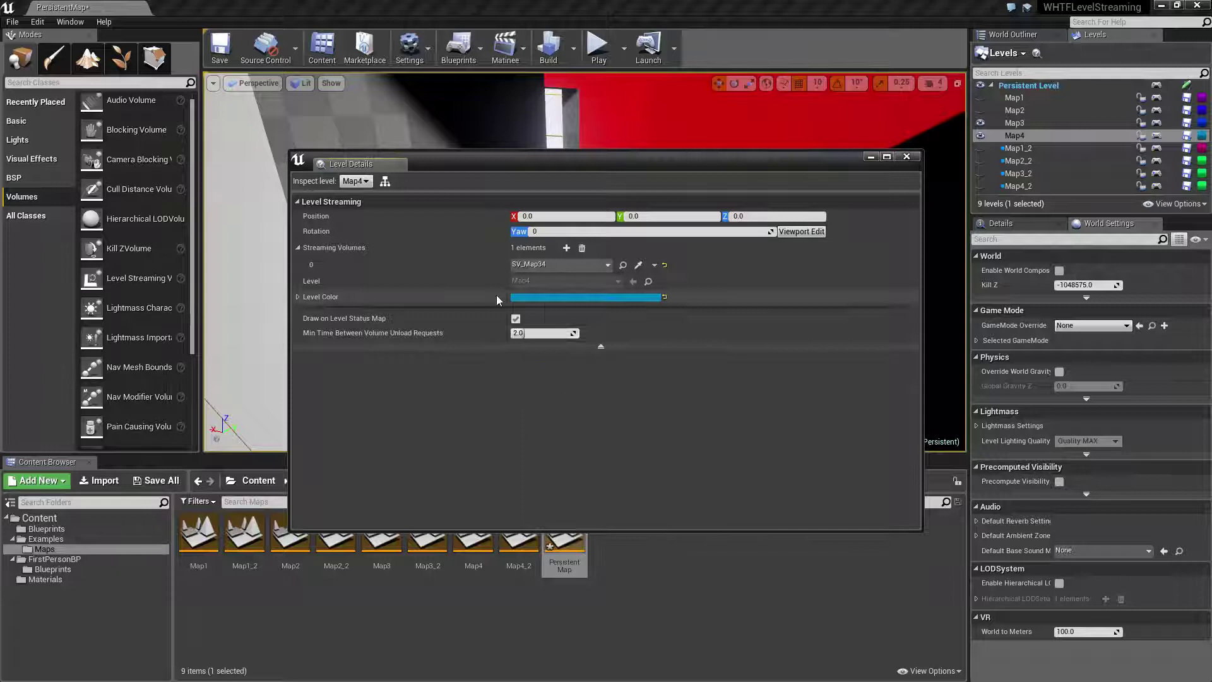
- Review the streaming volumes assigned to Map1, Map2, Map3 and Map4, and close the level details
click(355, 181)
click(366, 214)
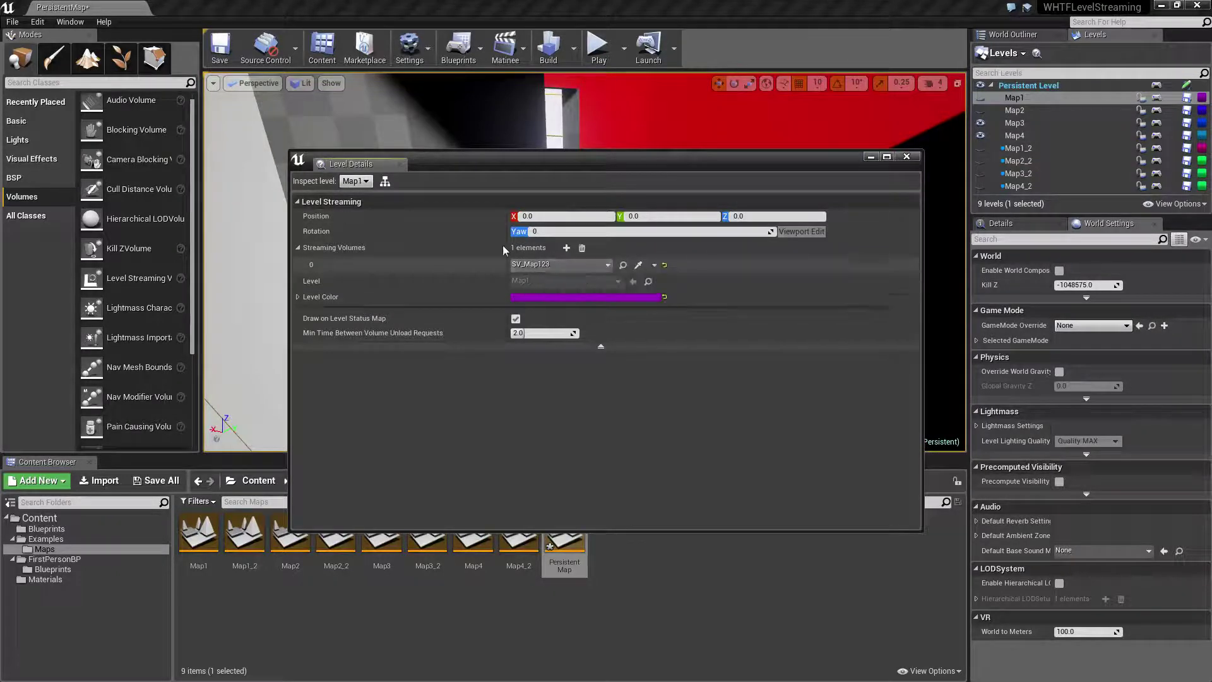
click(366, 182)
click(371, 225)
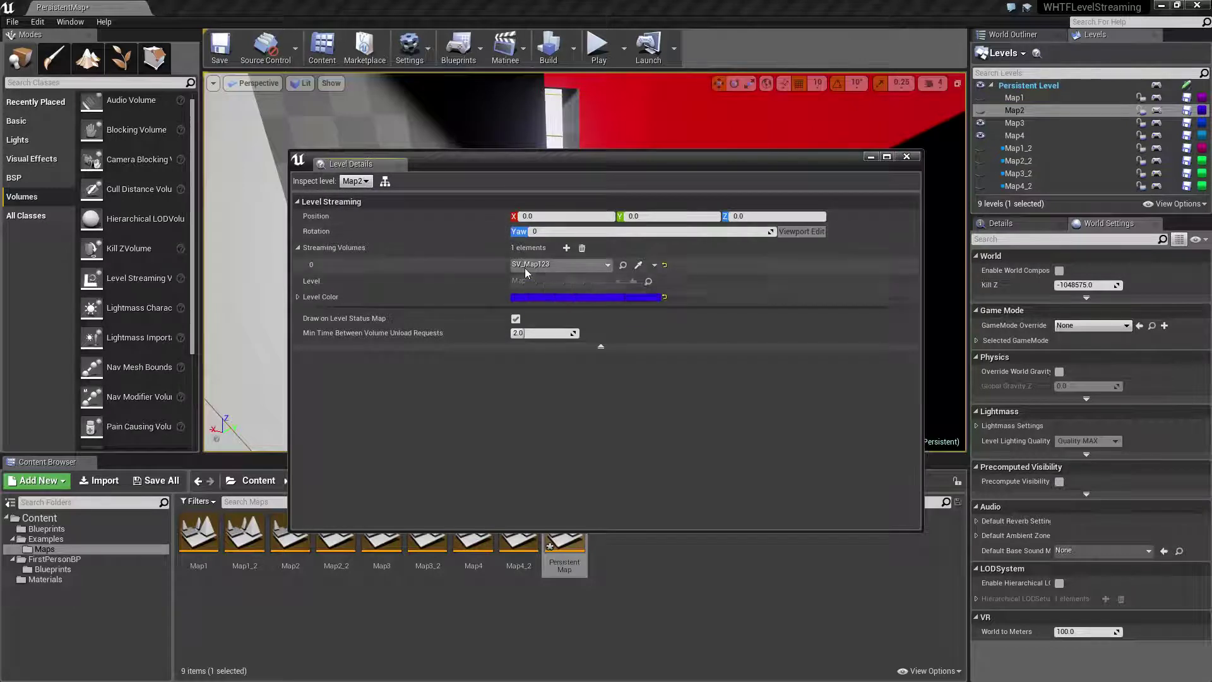
click(360, 185)
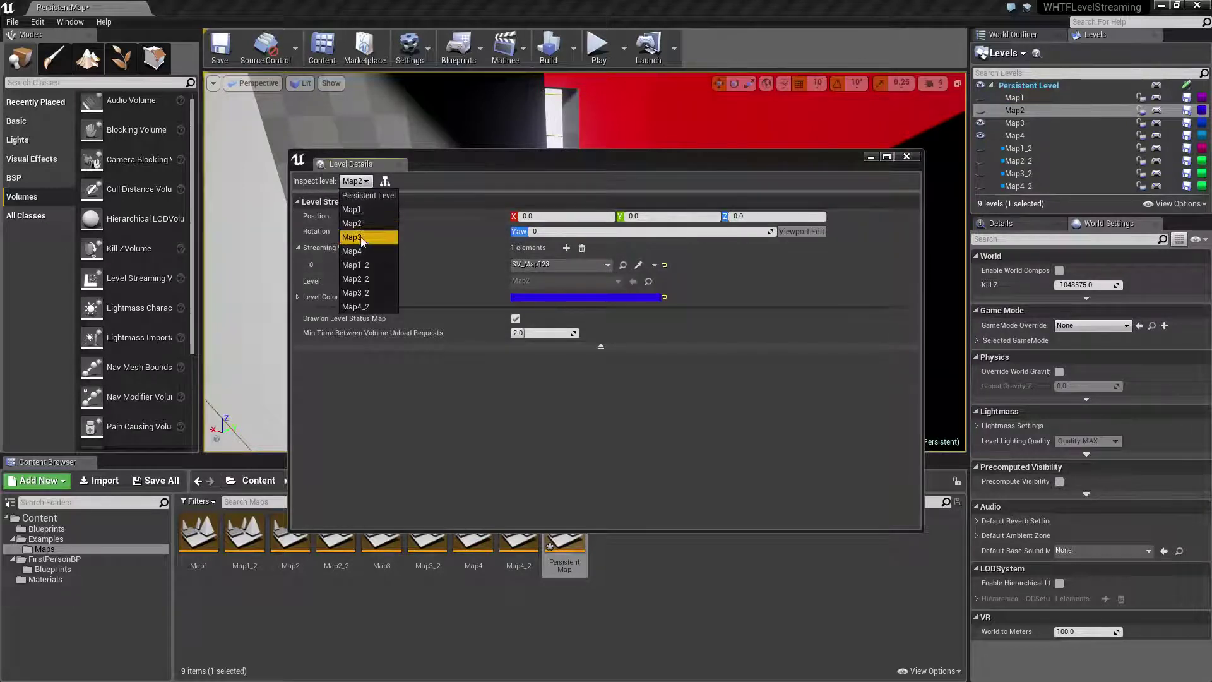
click(373, 236)
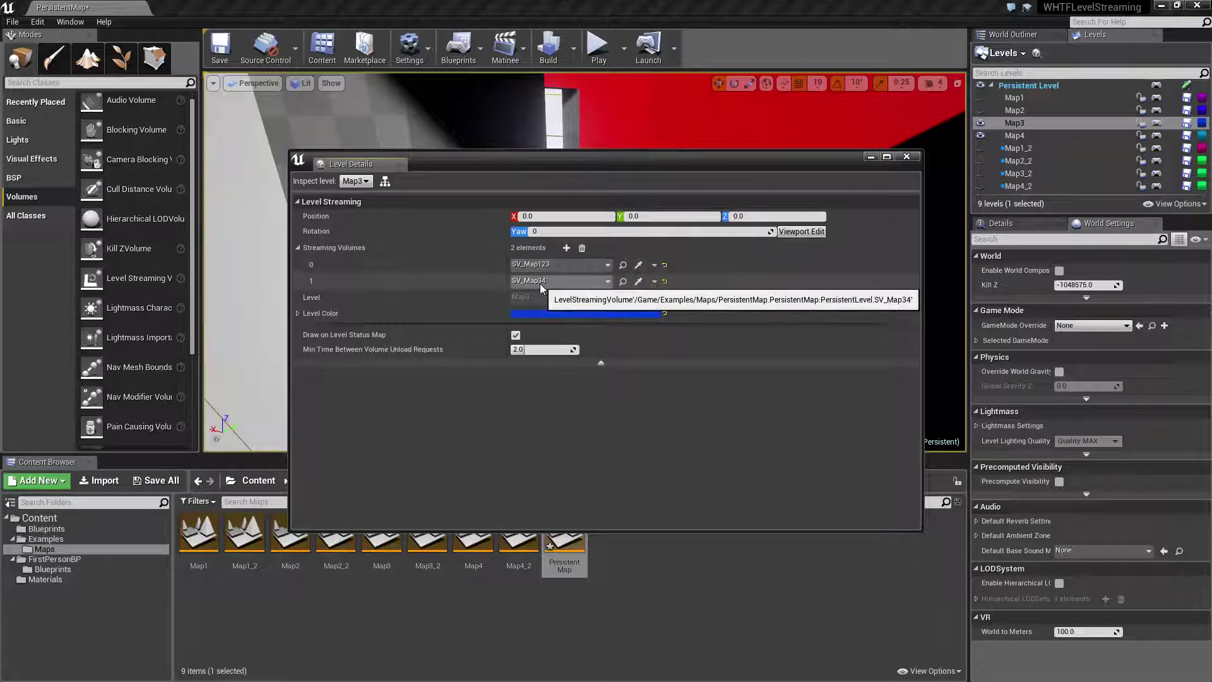
click(360, 183)
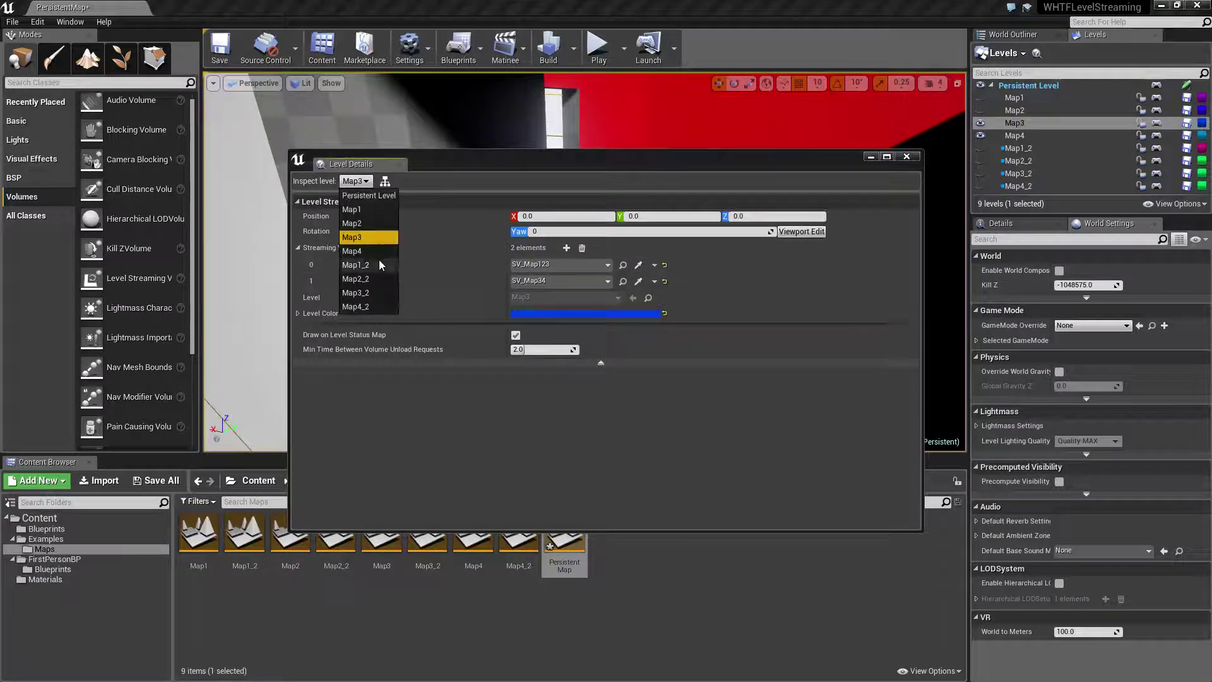
click(384, 250)
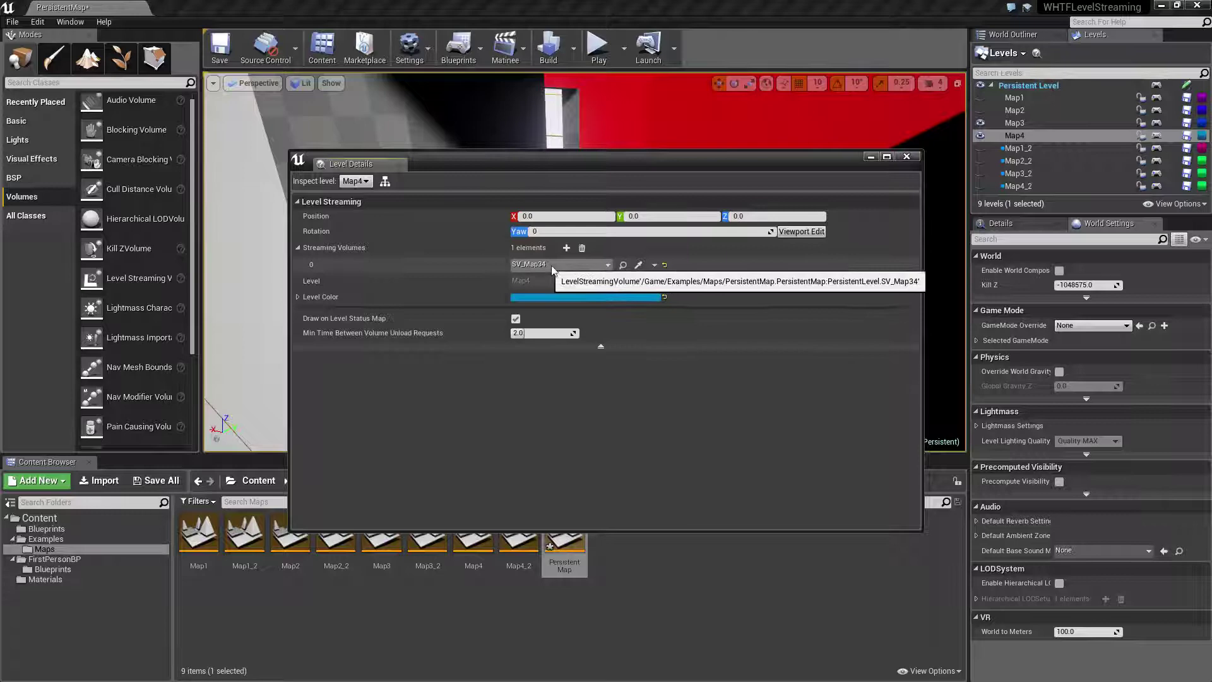
click(905, 158)
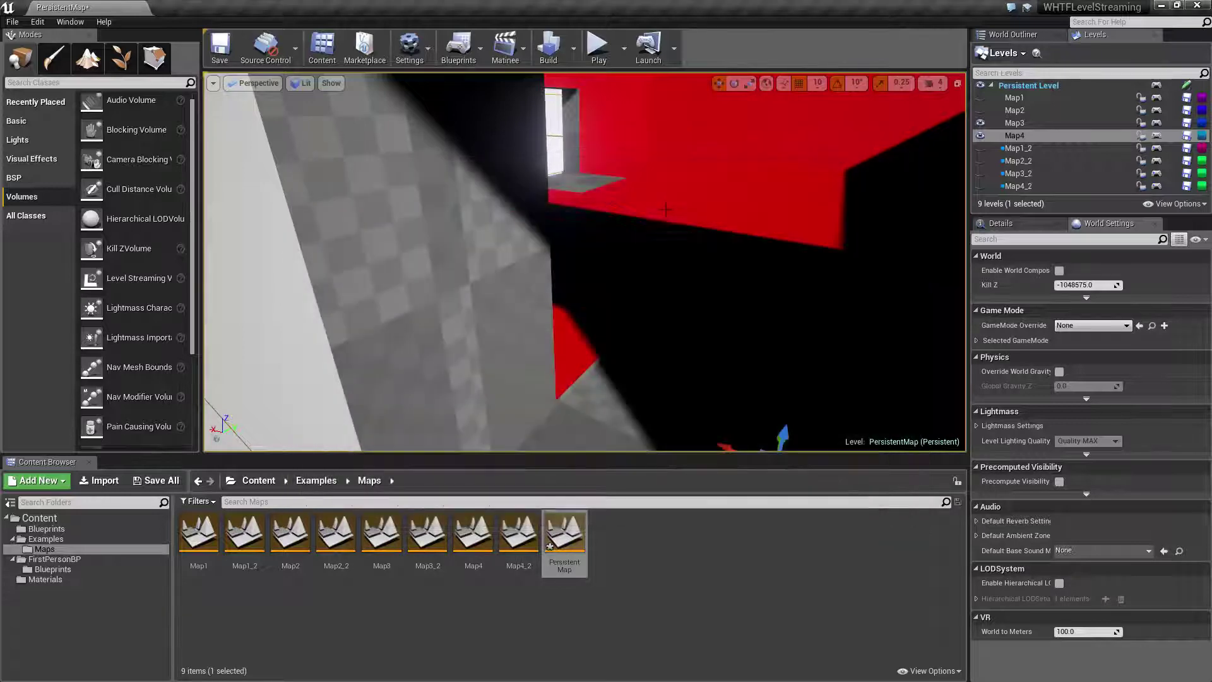
- Play the level and walk from the starting room through to the Map4 room to test streaming
click(599, 46)
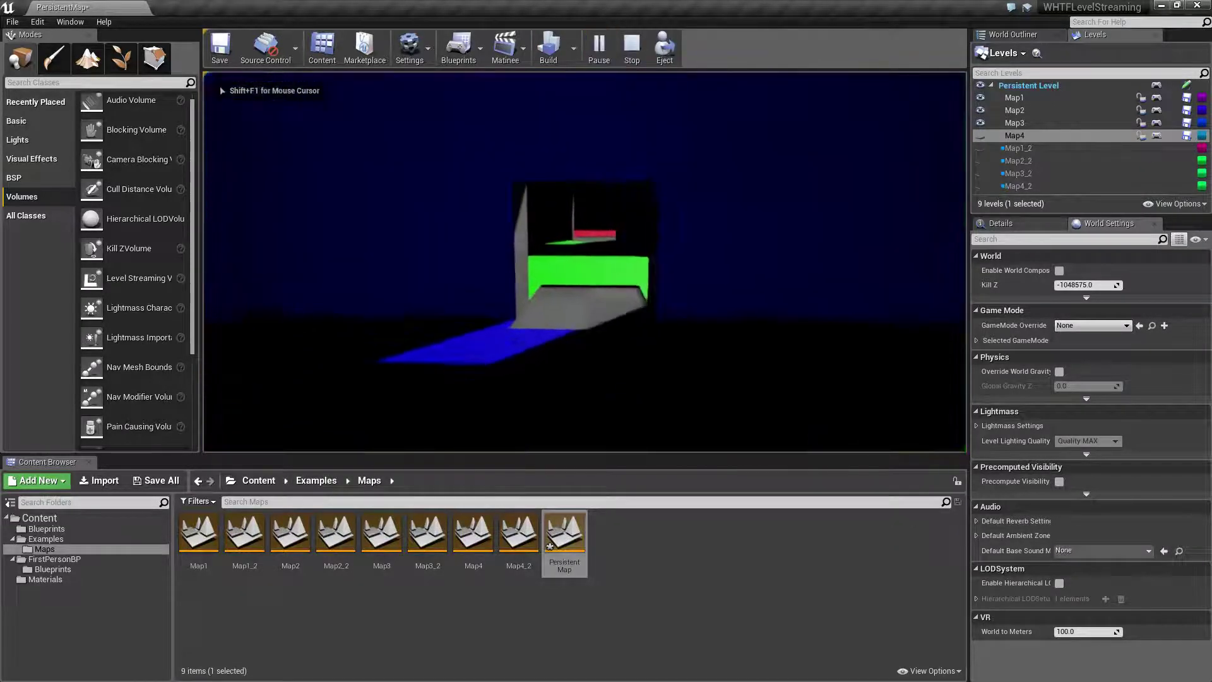
key(w)
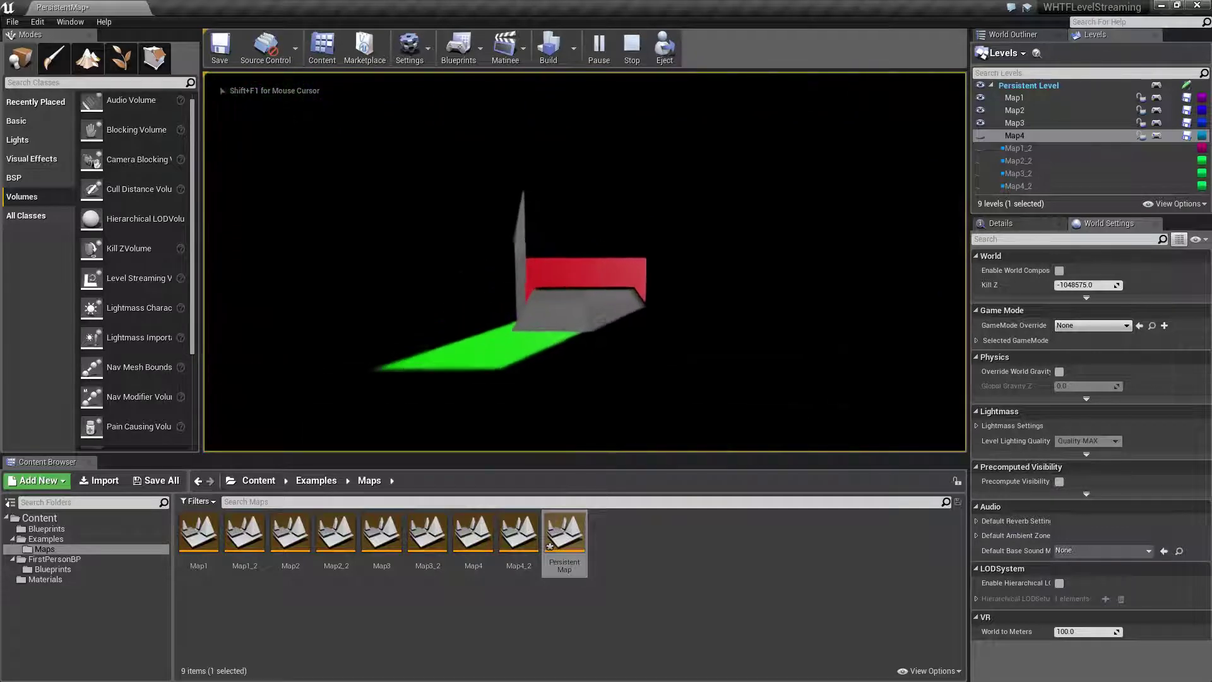
key(w)
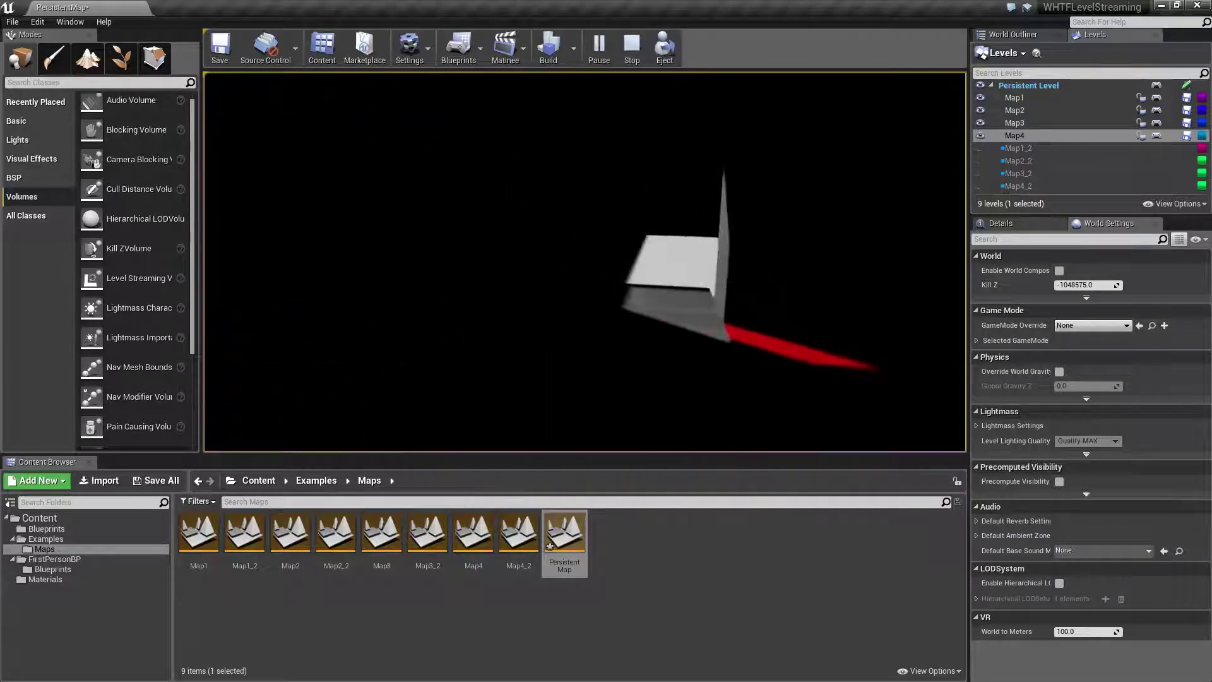
key(w)
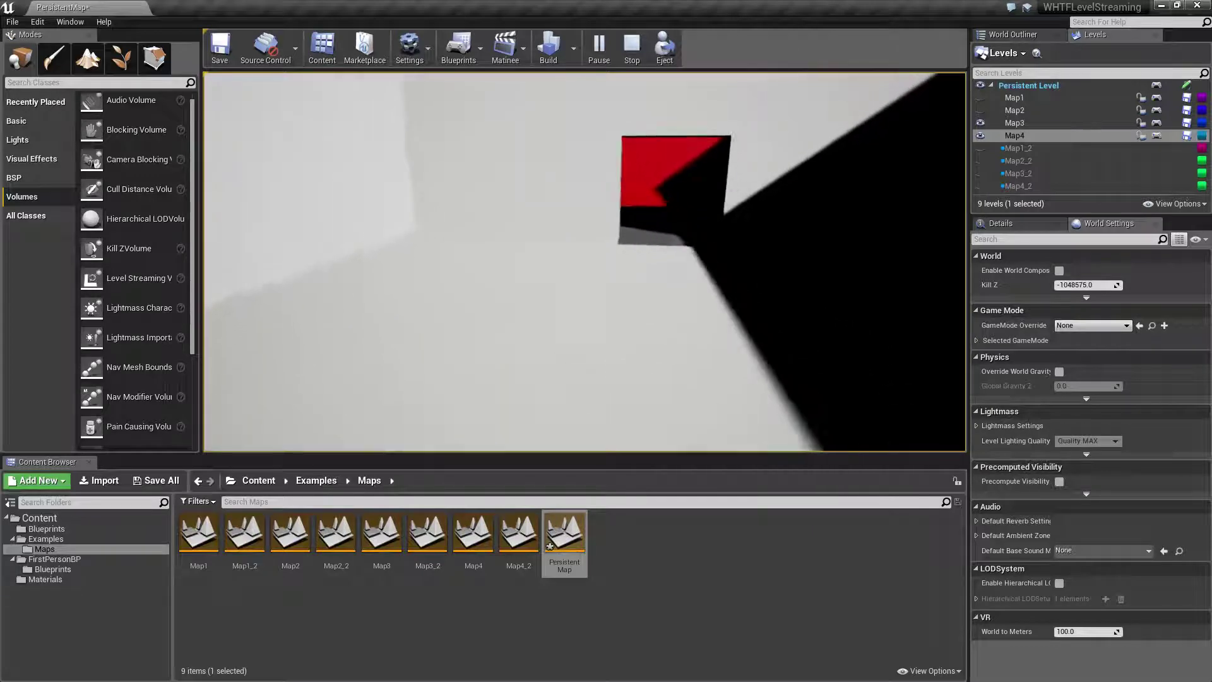
- Eject from the player, focus on SV_Map34 to inspect the loaded rooms from outside, and stop the play session
key(shift+F1)
click(665, 46)
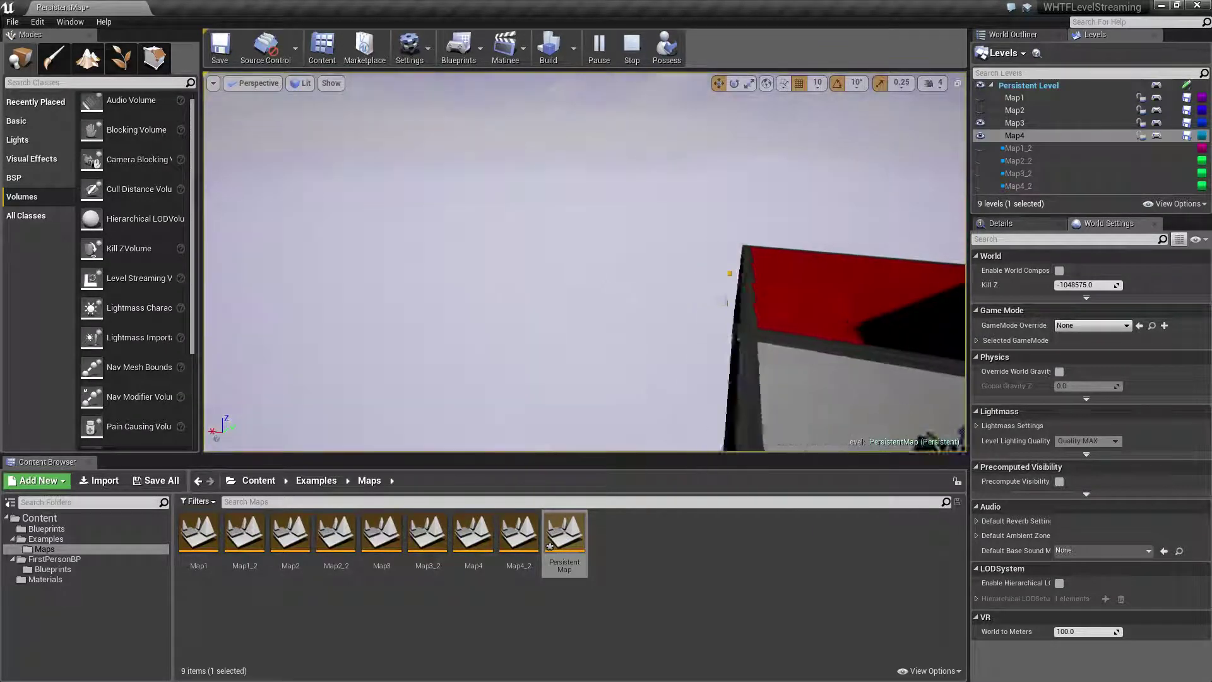
right_drag(725, 302, 688, 275)
click(1016, 34)
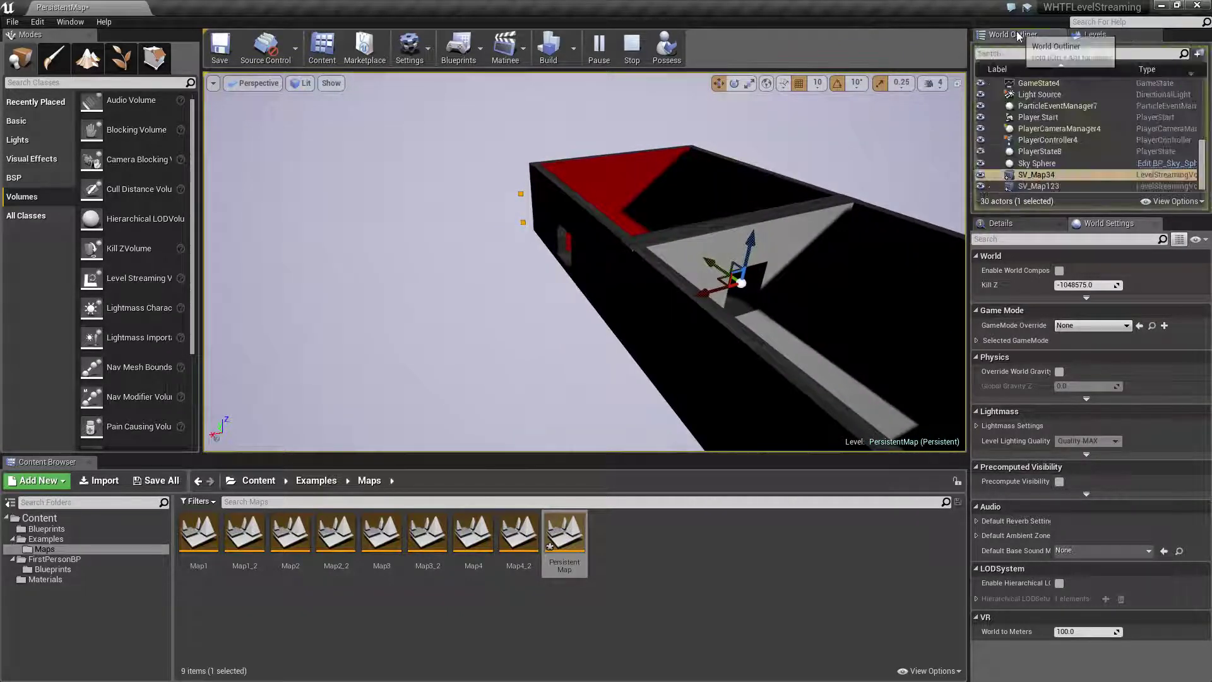
click(1051, 176)
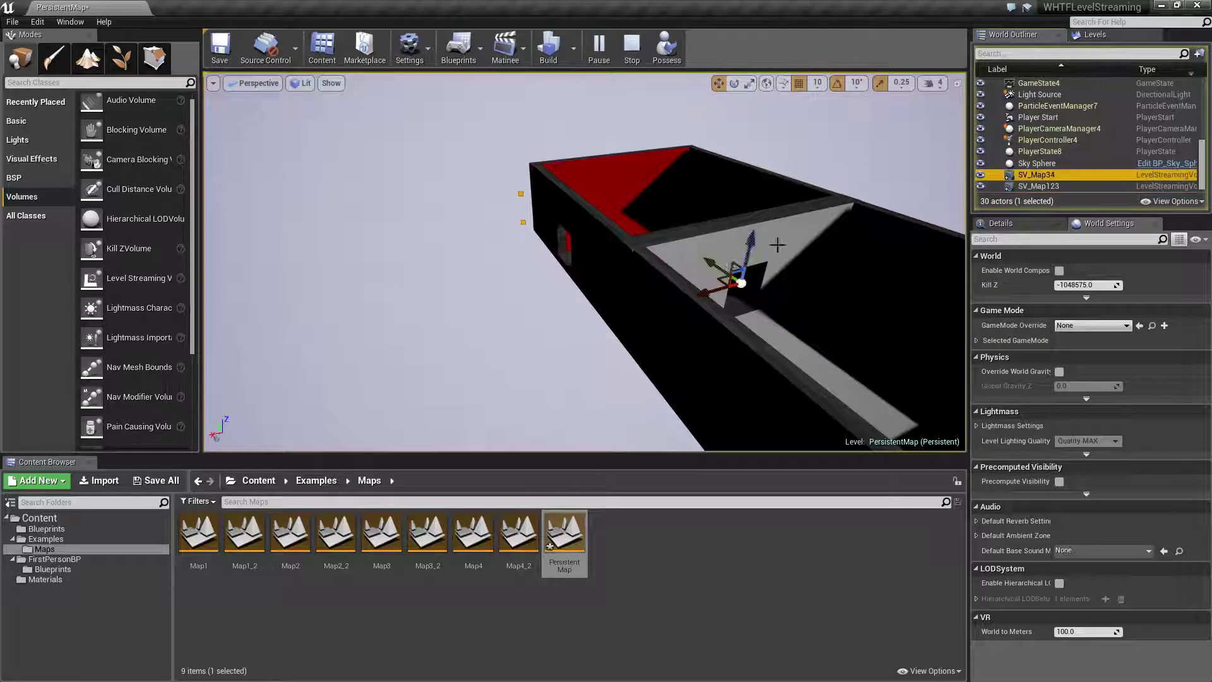
double_click(1052, 176)
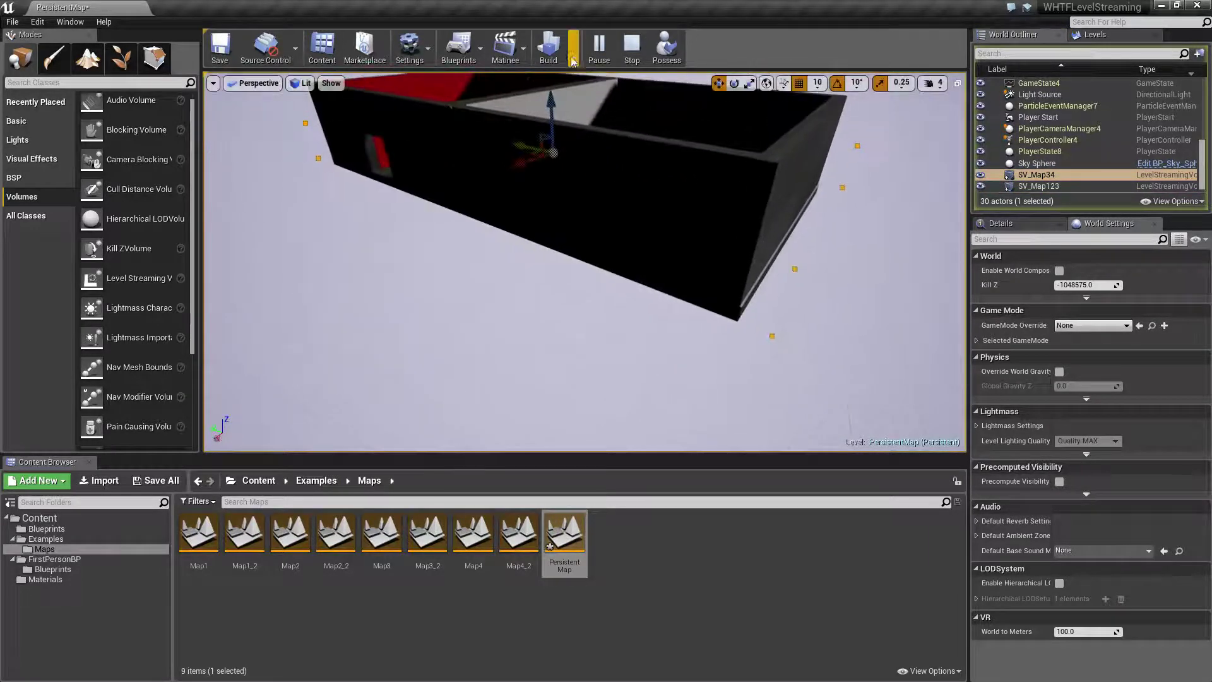
click(631, 48)
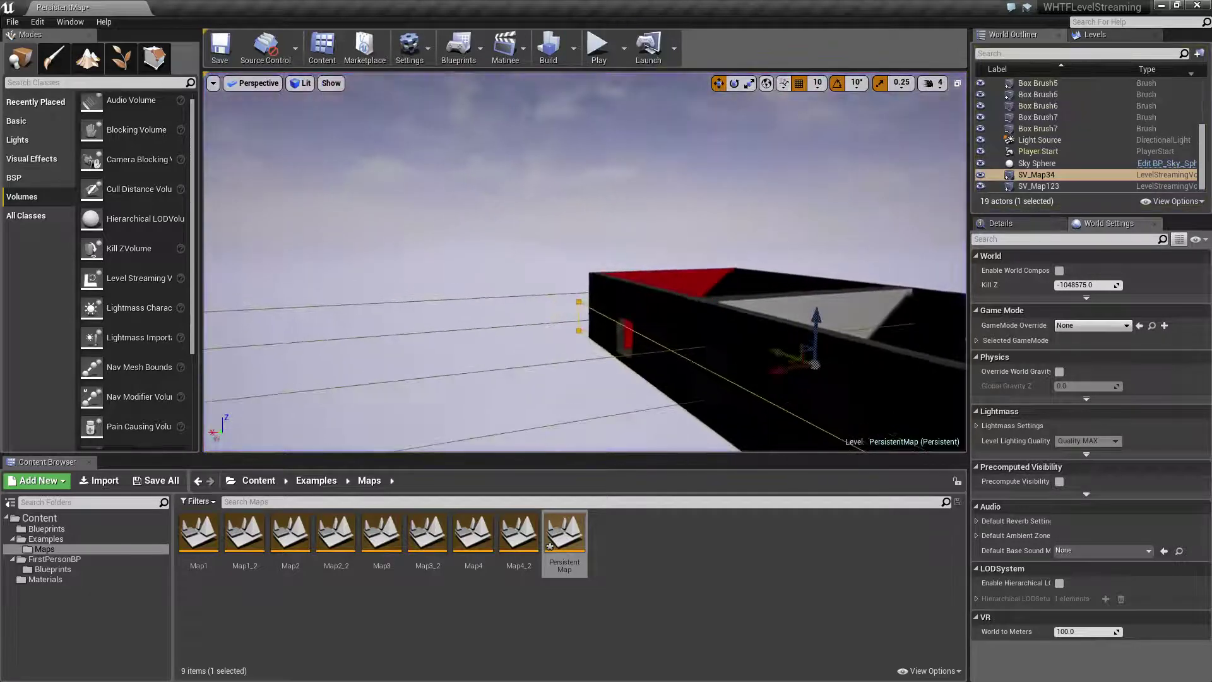
- Select SV_Map123 and examine from several angles how its bounds meet SV_Map34 around the Map3 and Map4 rooms
right_drag(682, 215, 682, 213)
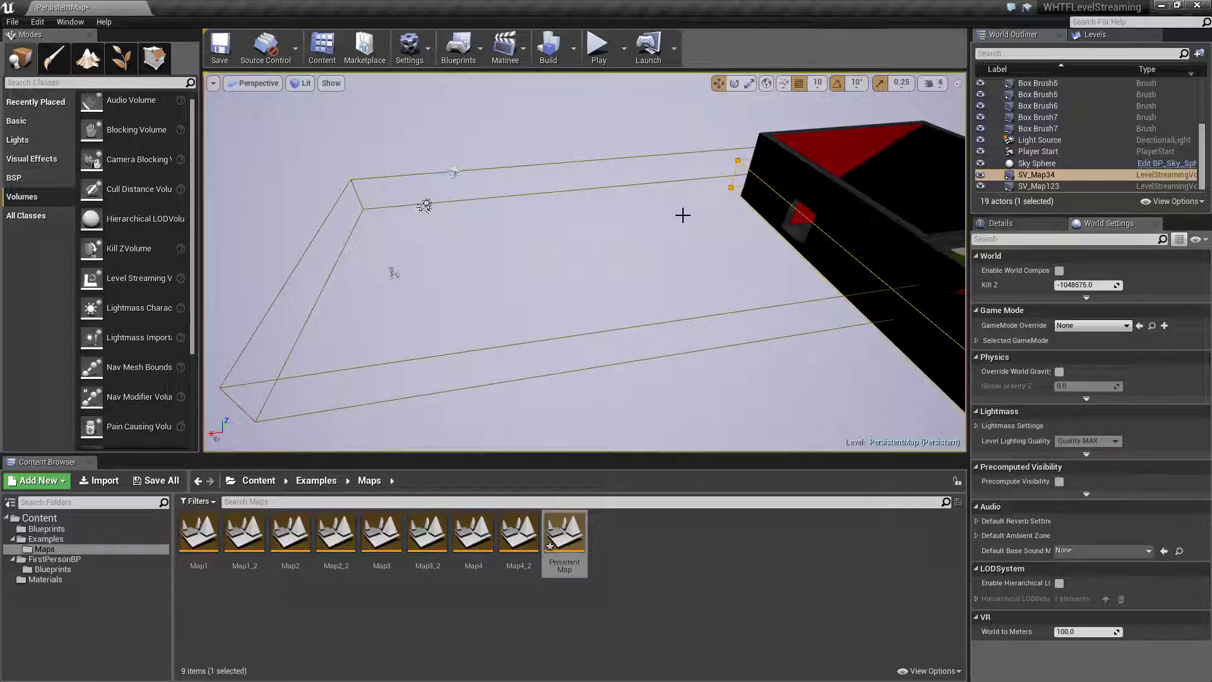
right_drag(683, 215, 682, 215)
right_drag(521, 229, 521, 230)
click(440, 200)
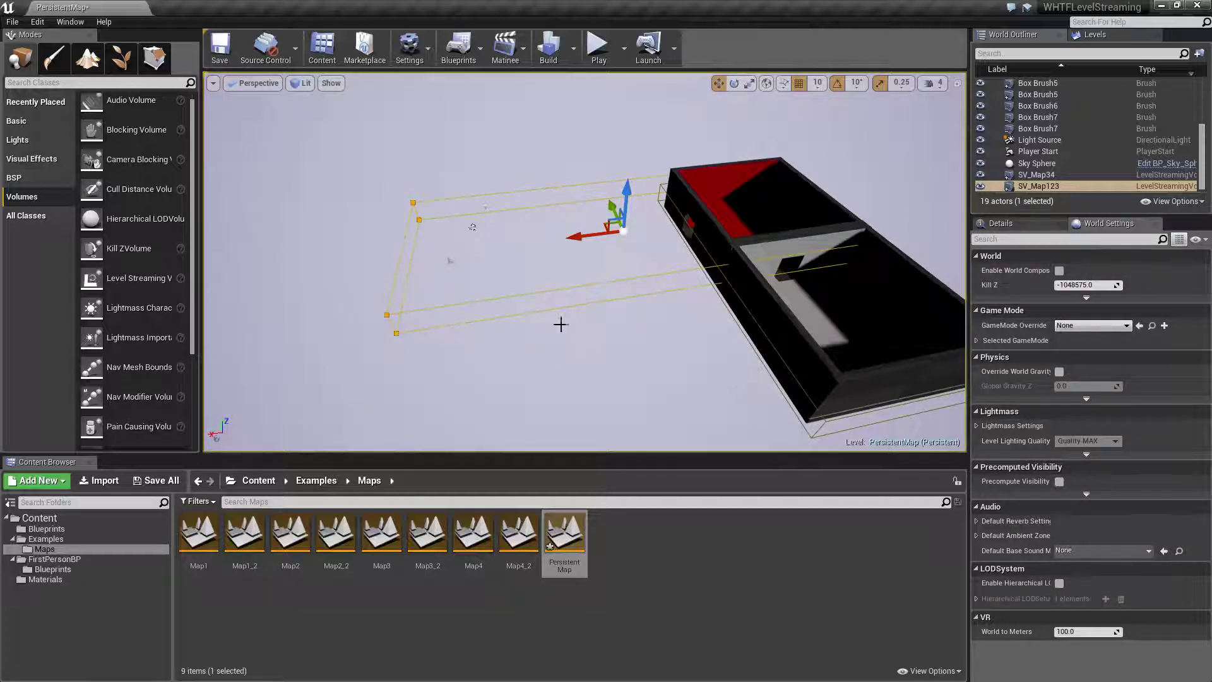
middle_drag(555, 322, 271, 295)
drag(270, 294, 281, 170)
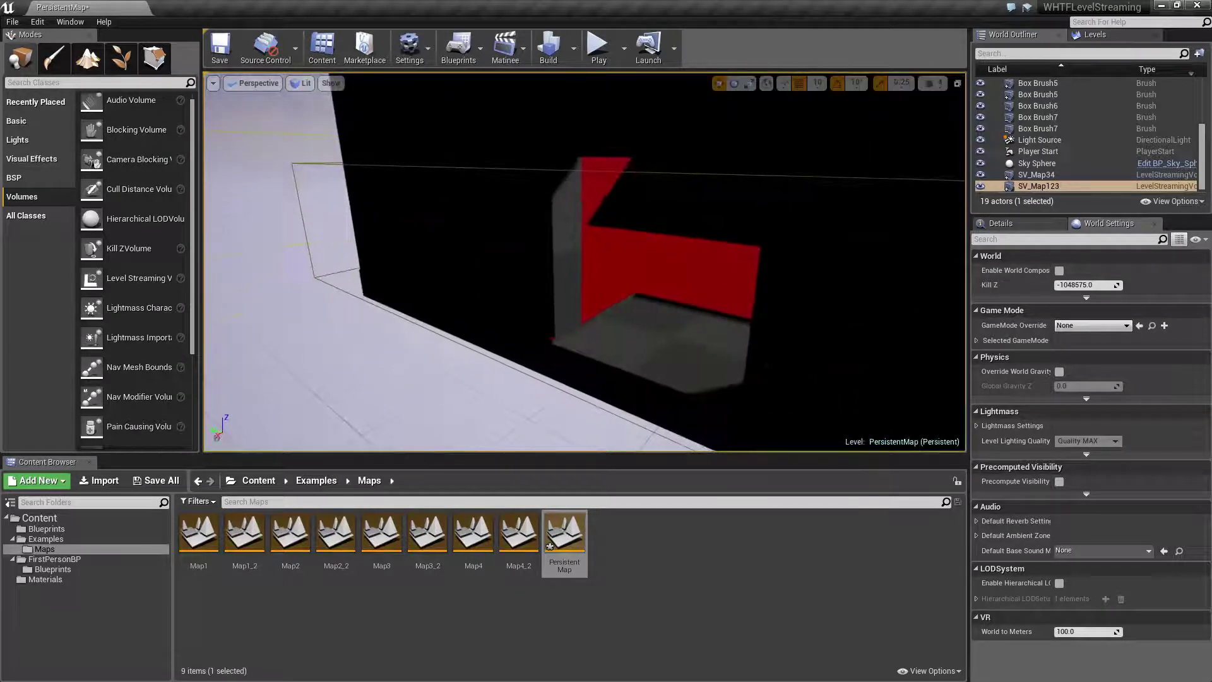
drag(720, 325, 732, 369)
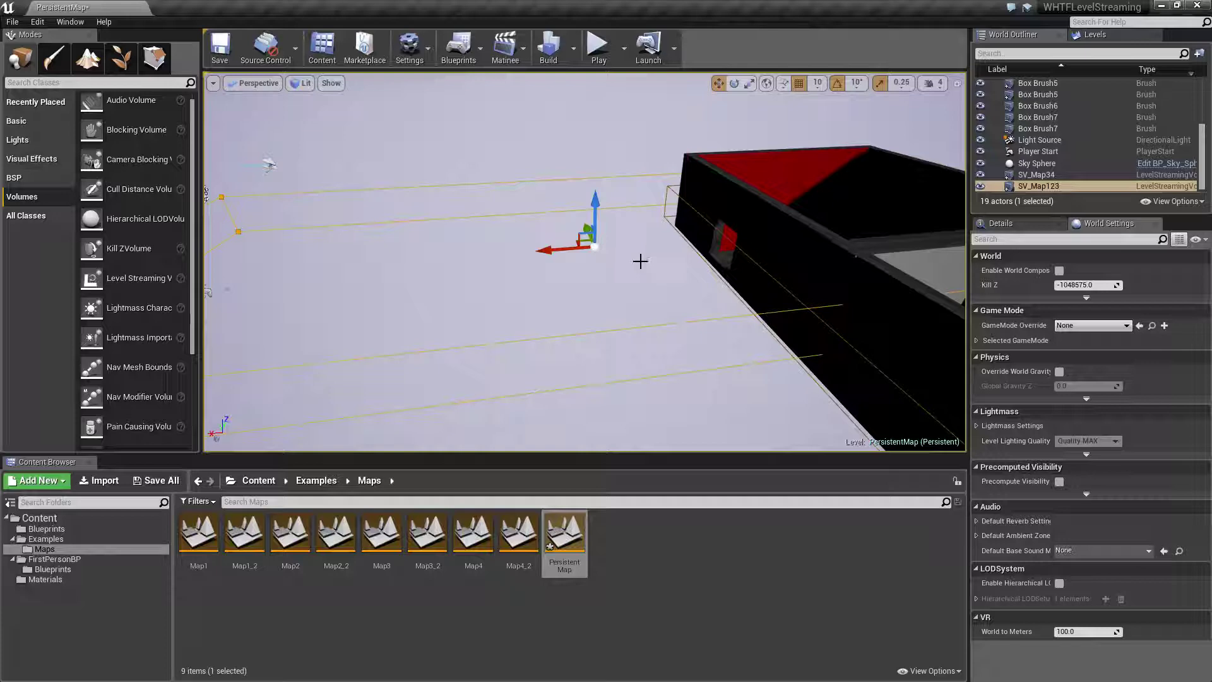
right_drag(641, 250, 663, 294)
middle_drag(280, 208, 503, 211)
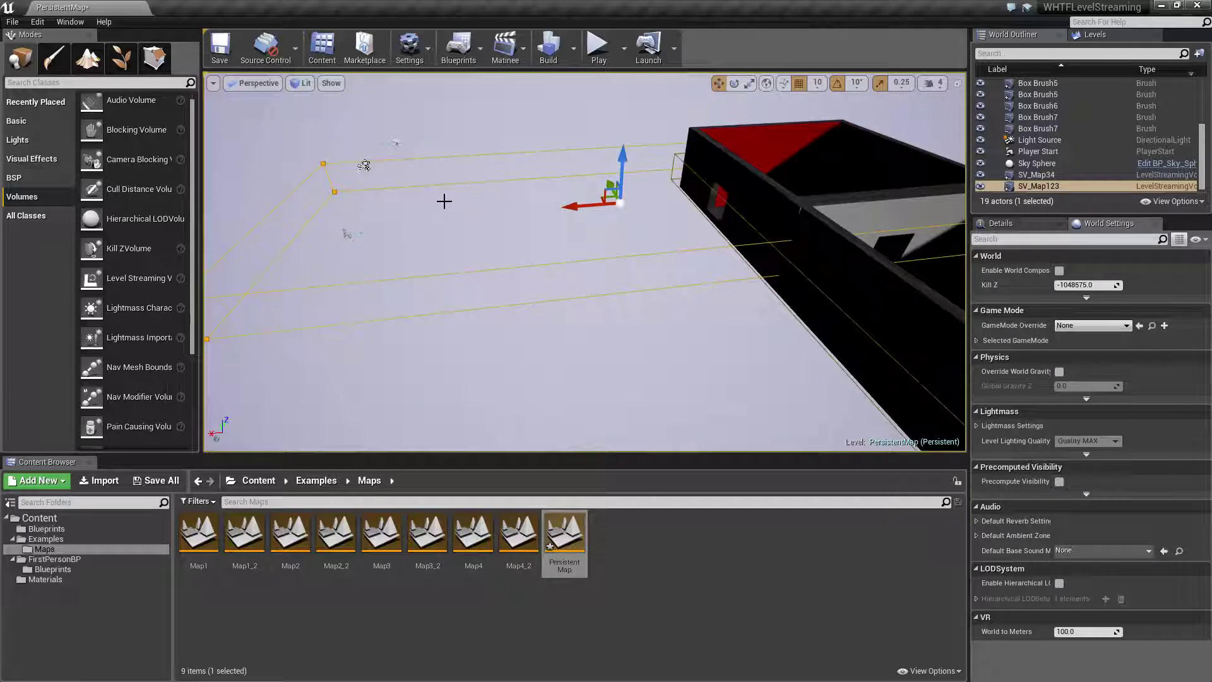
mouse_move(630, 307)
middle_down()
mouse_move(399, 252)
mouse_move(556, 315)
mouse_move(568, 354)
mouse_move(581, 322)
mouse_move(357, 194)
mouse_move(636, 304)
middle_up()
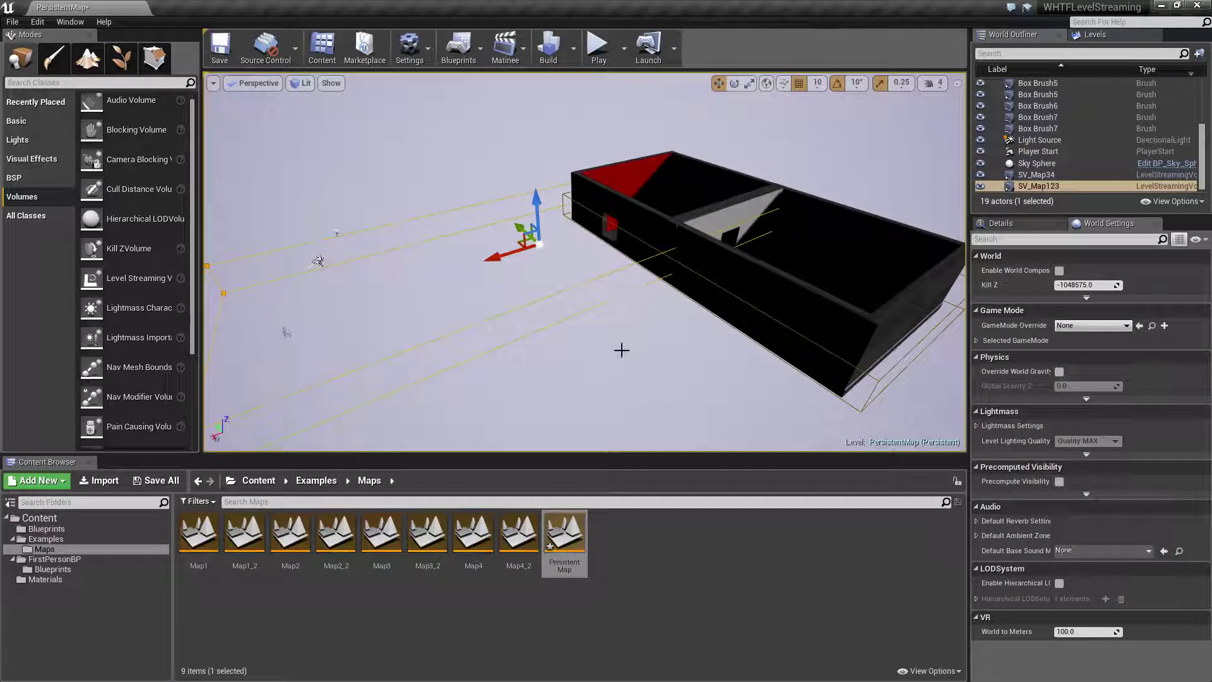
middle_drag(619, 349, 650, 353)
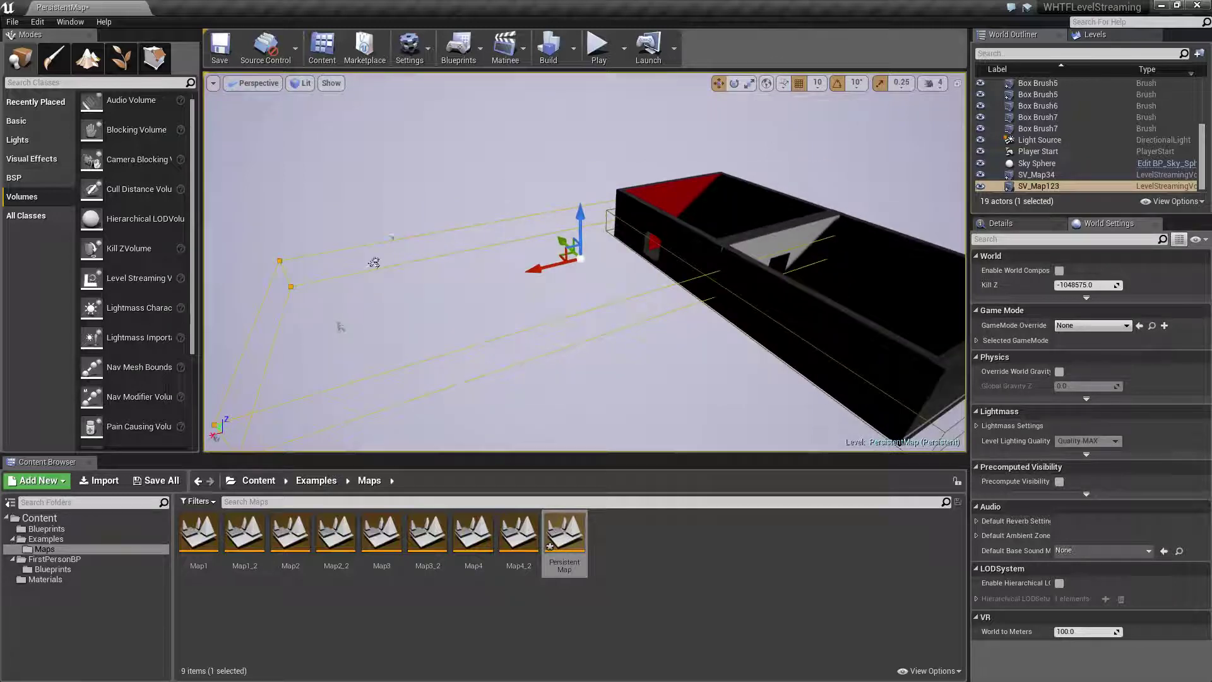
middle_drag(375, 263, 672, 356)
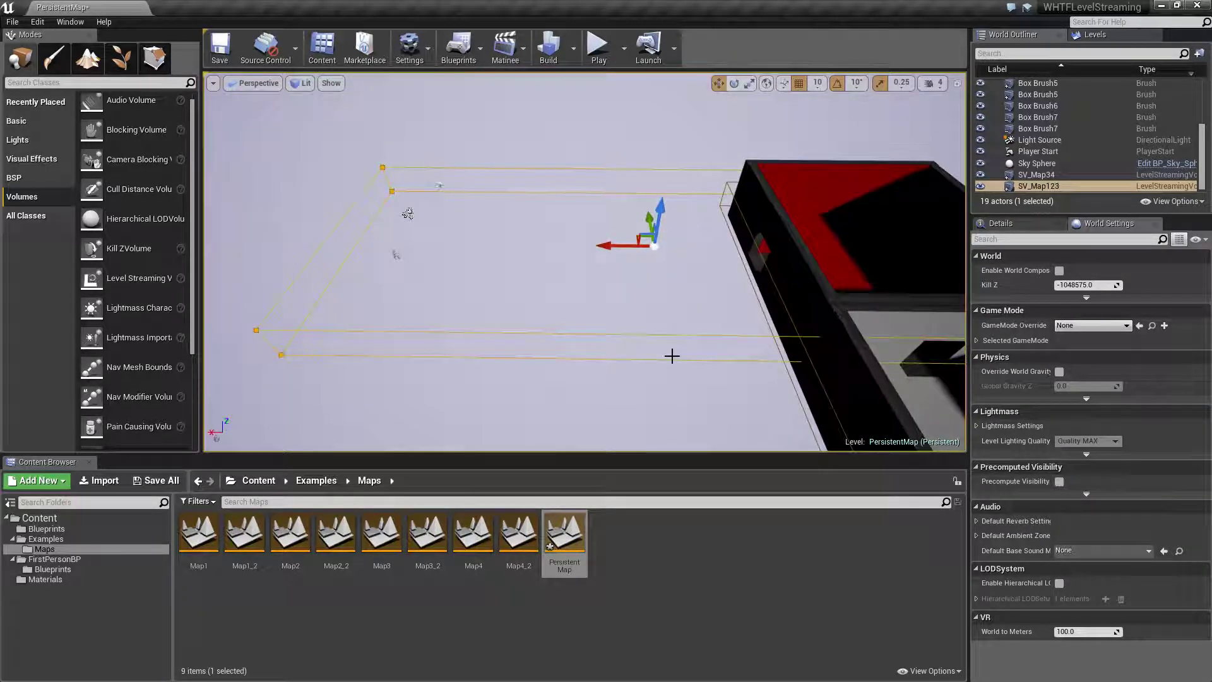